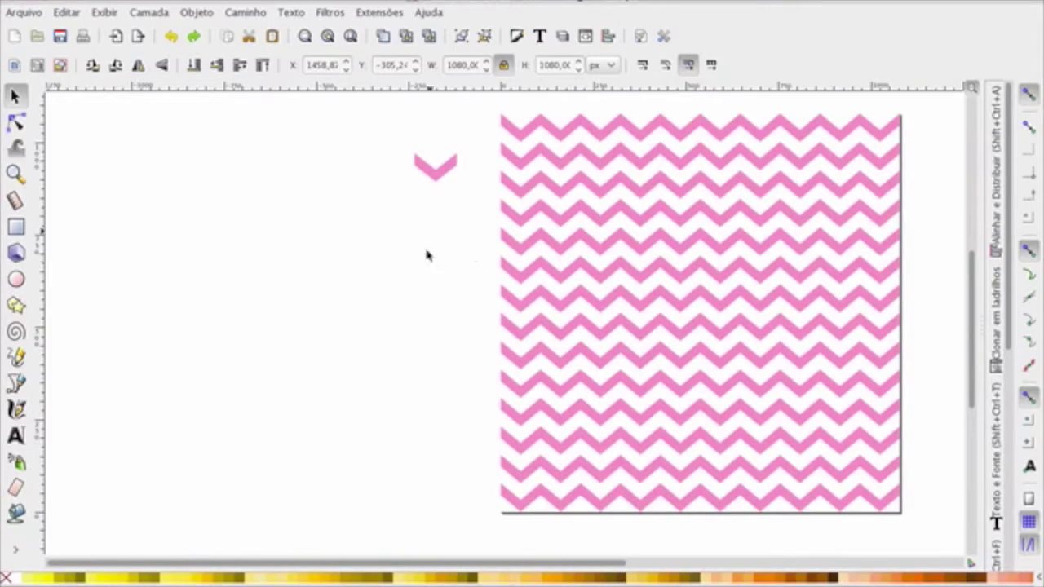
# Examine the single pink chevron beside the finished zigzag pattern up close
pyautogui.moveTo(400, 132); pyautogui.dragTo(478, 204)
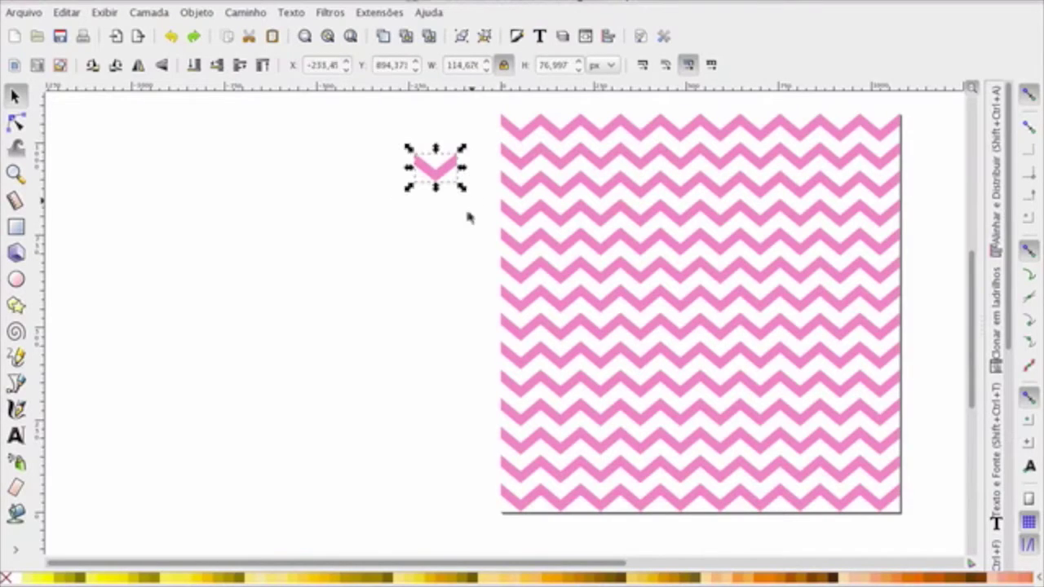
pyautogui.click(358, 264)
pyautogui.click(15, 173)
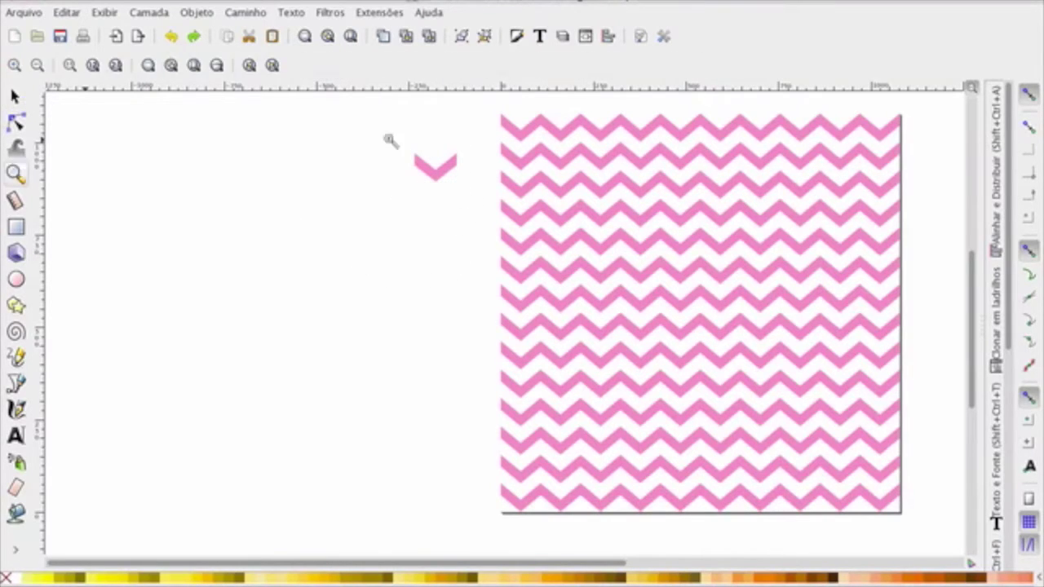
pyautogui.click(436, 167)
pyautogui.click(436, 169)
pyautogui.click(435, 168)
pyautogui.click(433, 173)
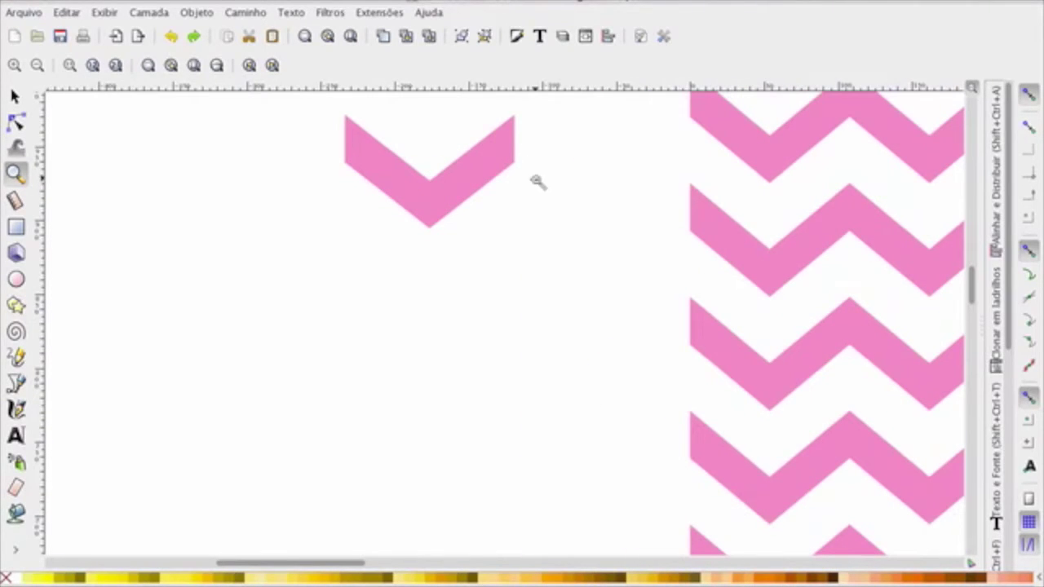
# Create a new blank document and set its custom page size to 12 in wide by 12 in high
pyautogui.click(14, 36)
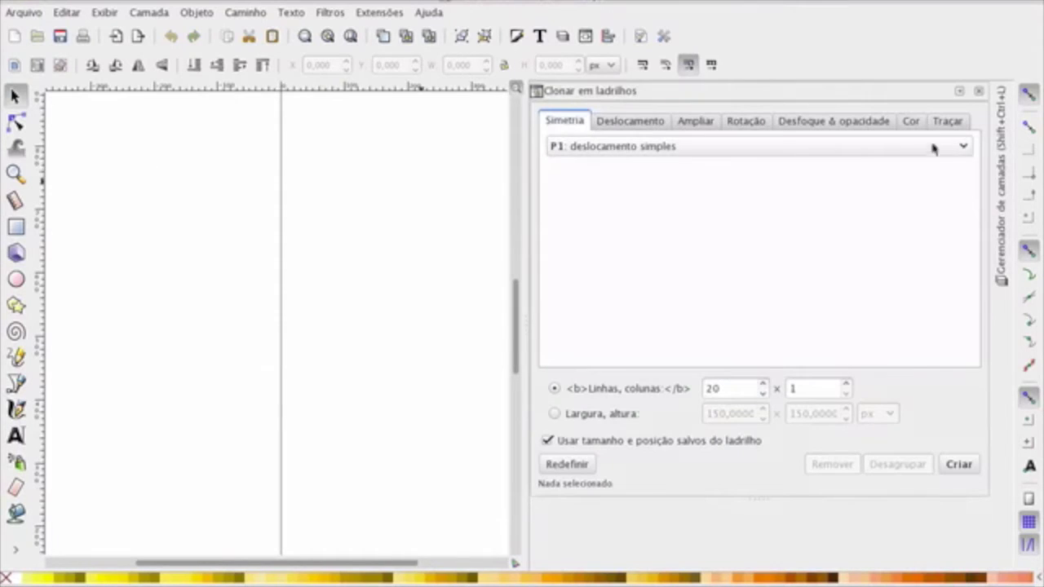
pyautogui.click(959, 90)
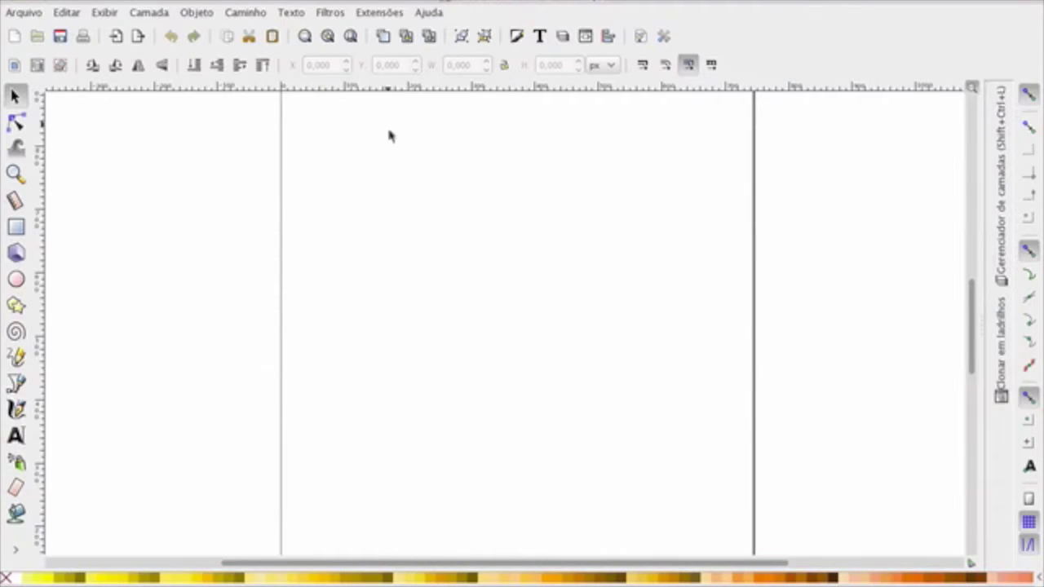
pyautogui.click(29, 13)
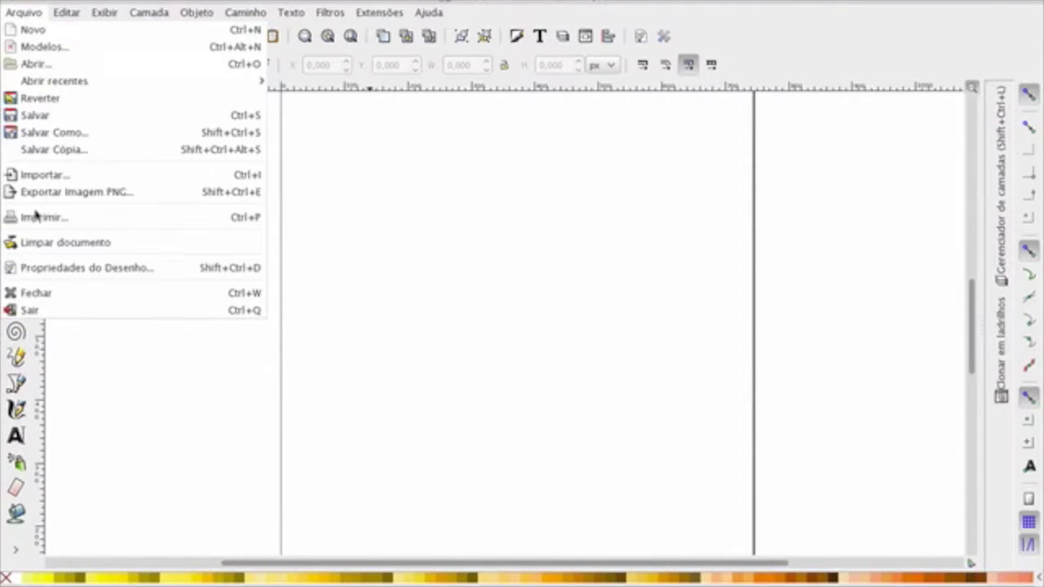
pyautogui.click(50, 269)
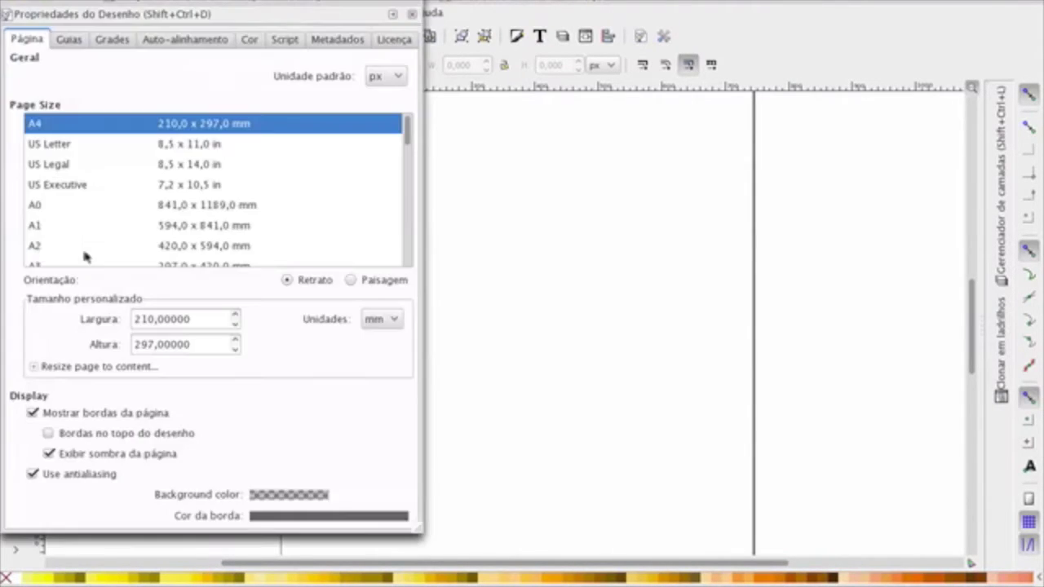
pyautogui.click(384, 320)
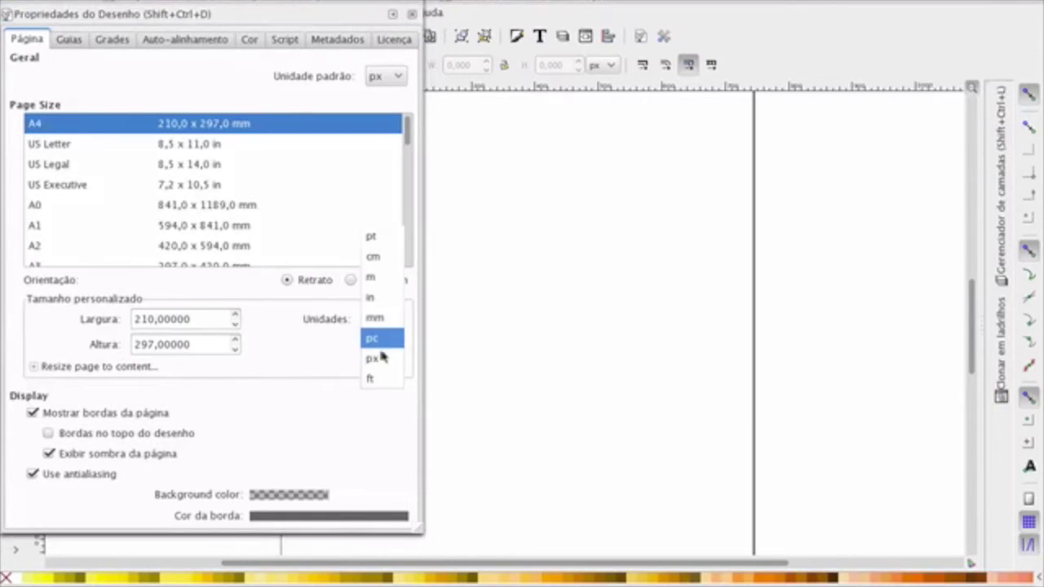
pyautogui.click(372, 297)
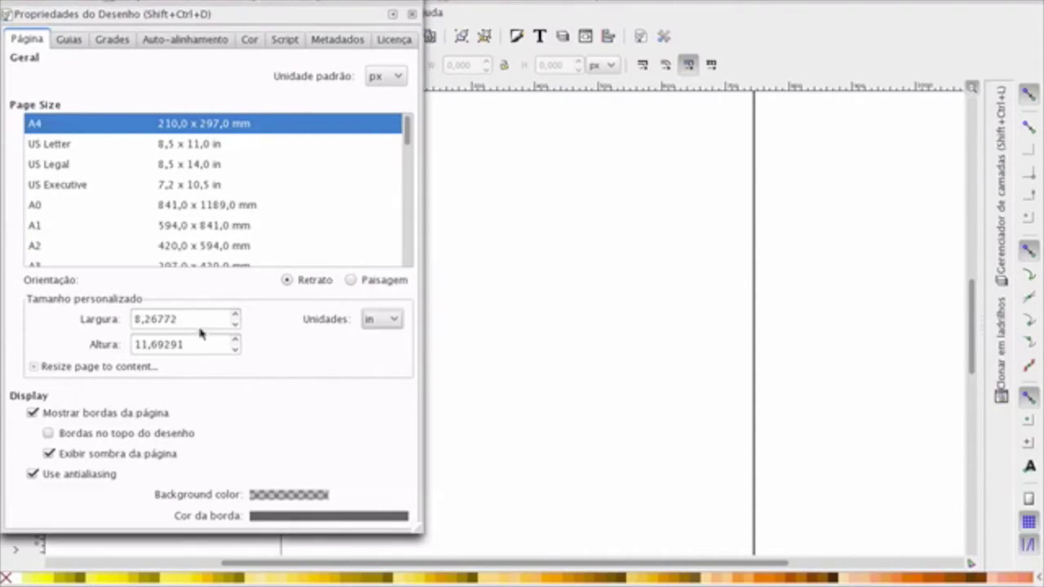
pyautogui.moveTo(202, 320); pyautogui.dragTo(34, 318)
pyautogui.write('12')
pyautogui.press('Tab')
pyautogui.write('12')
pyautogui.press('Return')
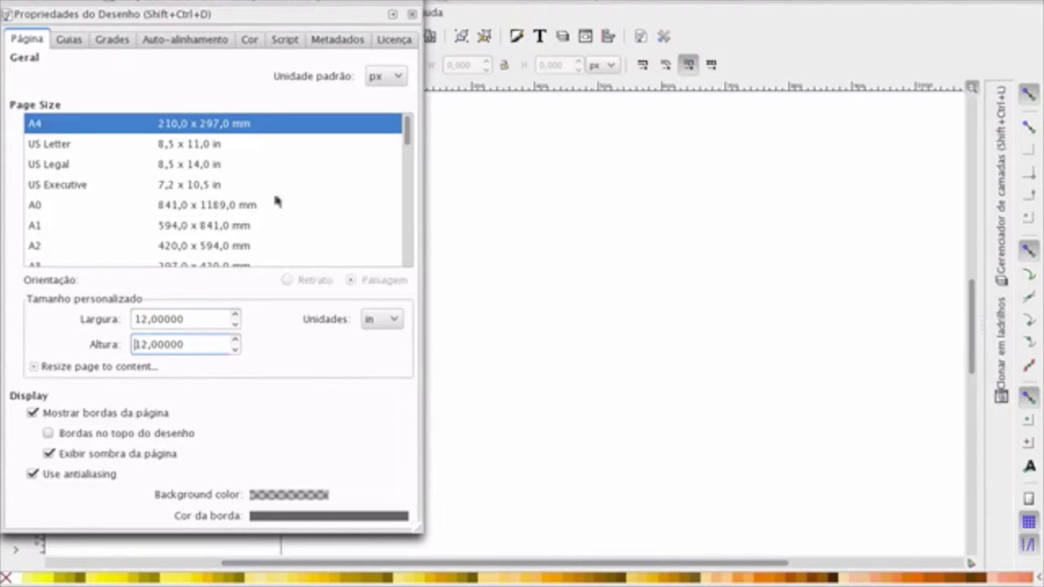
pyautogui.click(381, 319)
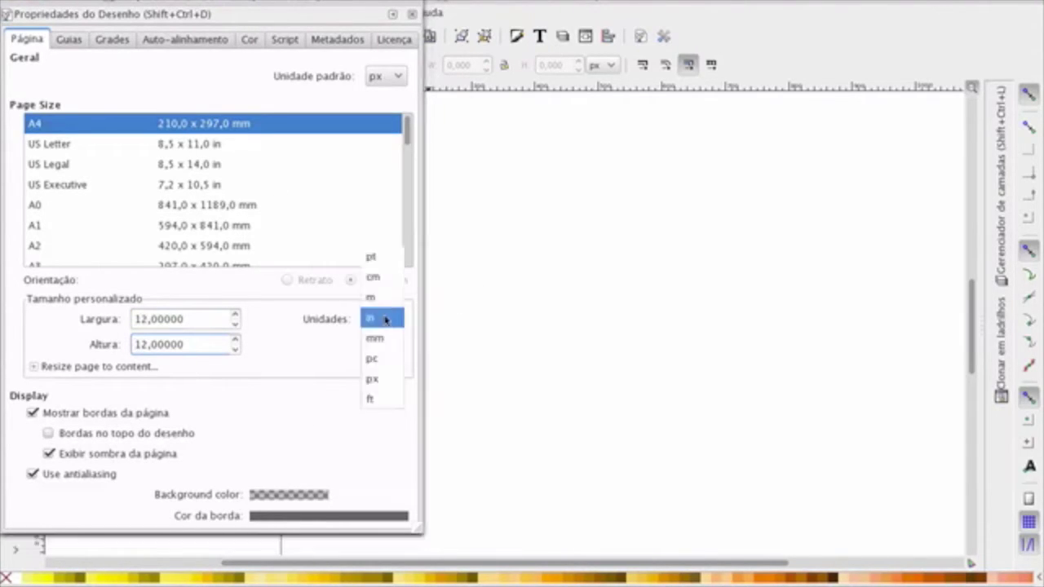
pyautogui.click(383, 387)
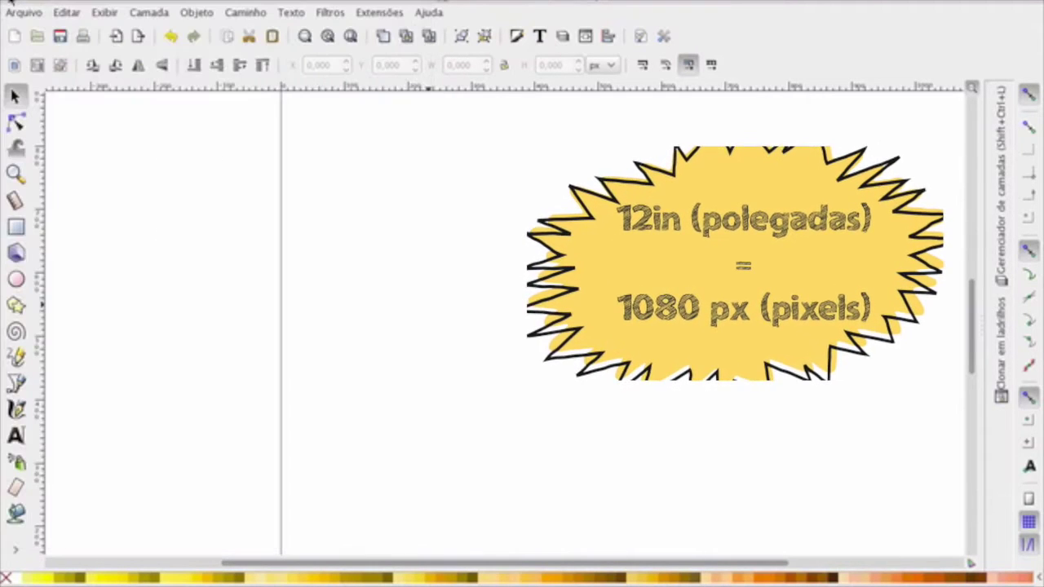
# Display the page grid over the whole square page
pyautogui.press('-')
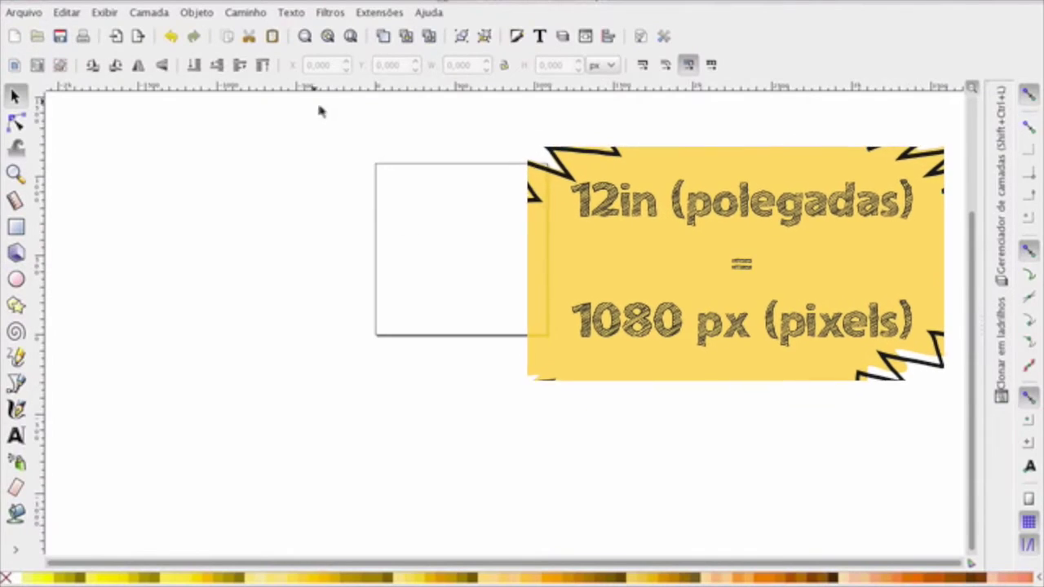
pyautogui.scroll(2, 315, 233)
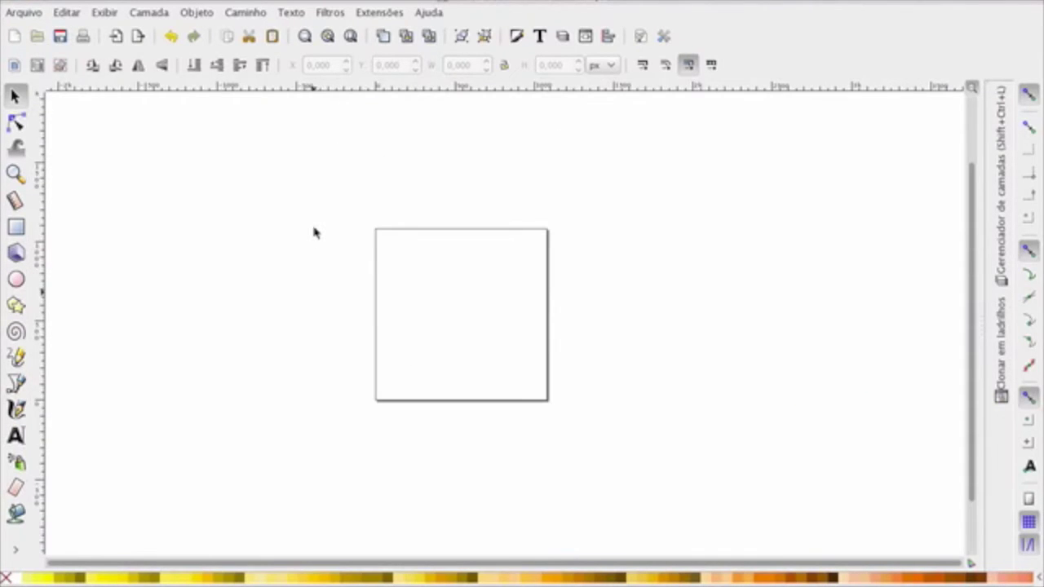
pyautogui.scroll(2, 303, 226)
pyautogui.scroll(-3, 392, 191)
pyautogui.hscroll(5, 391, 191)
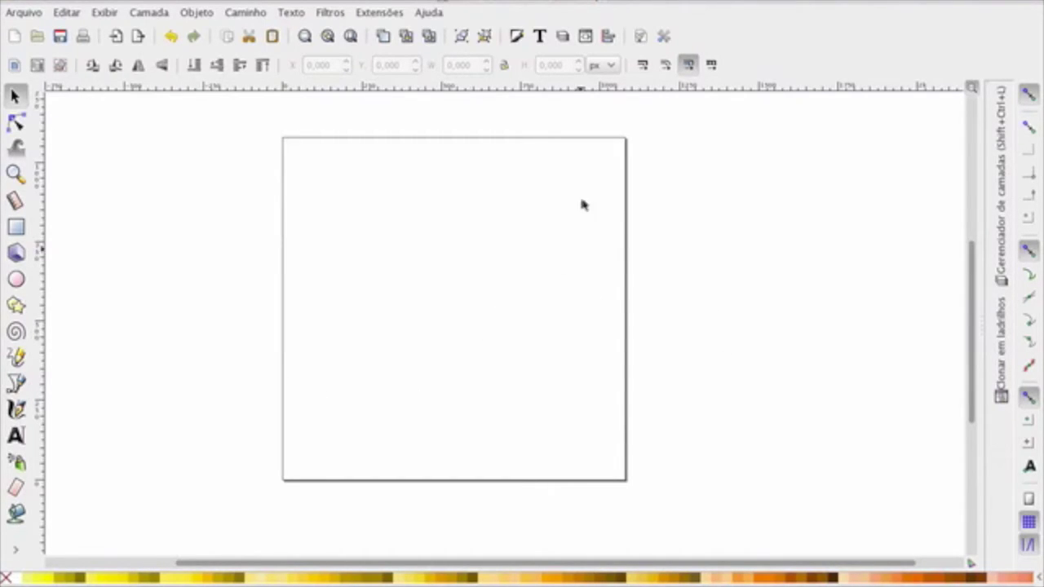
pyautogui.click(72, 13)
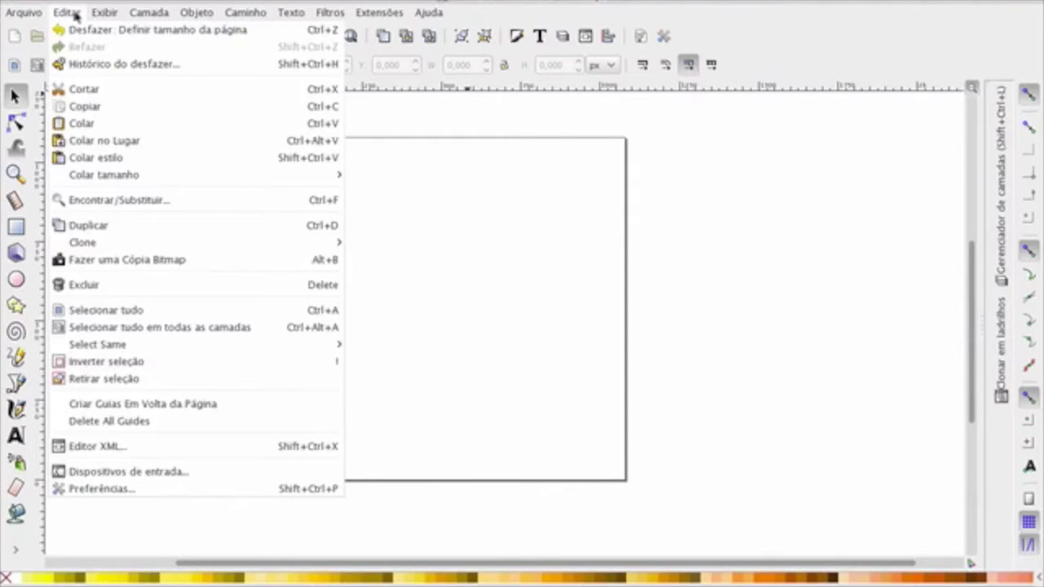
pyautogui.moveTo(111, 17)
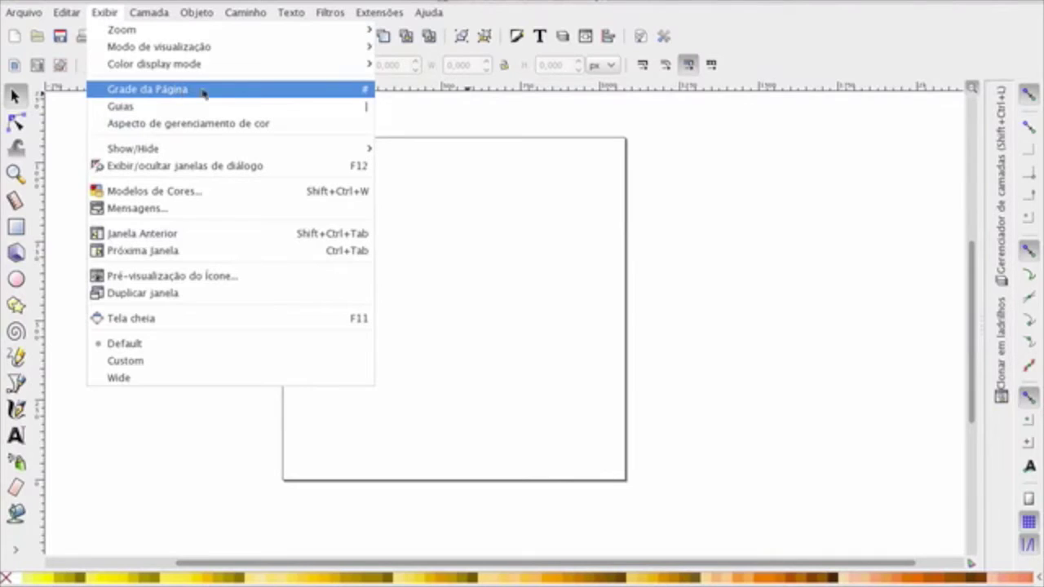
pyautogui.click(364, 91)
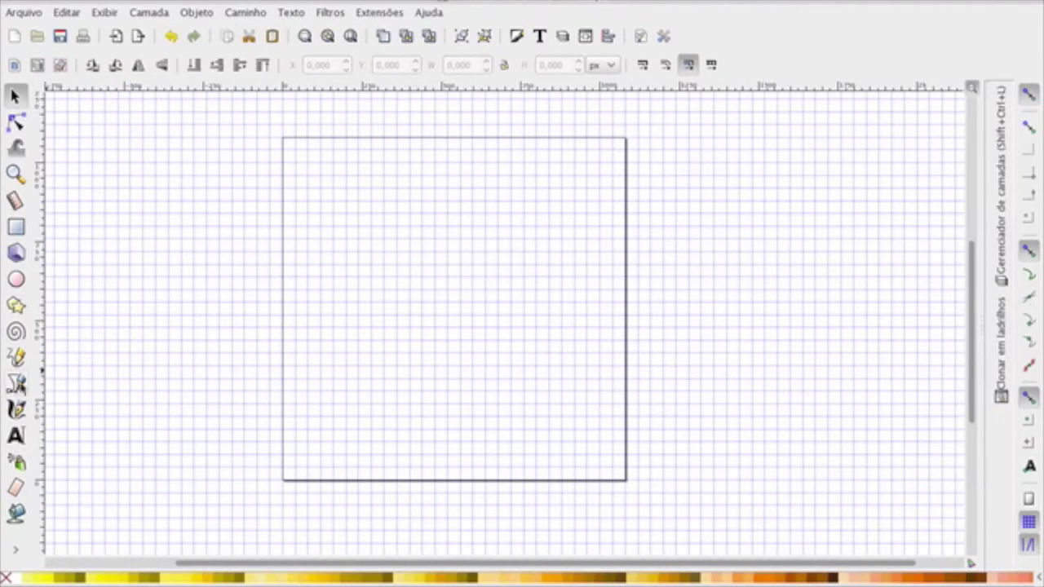
pyautogui.click(1031, 523)
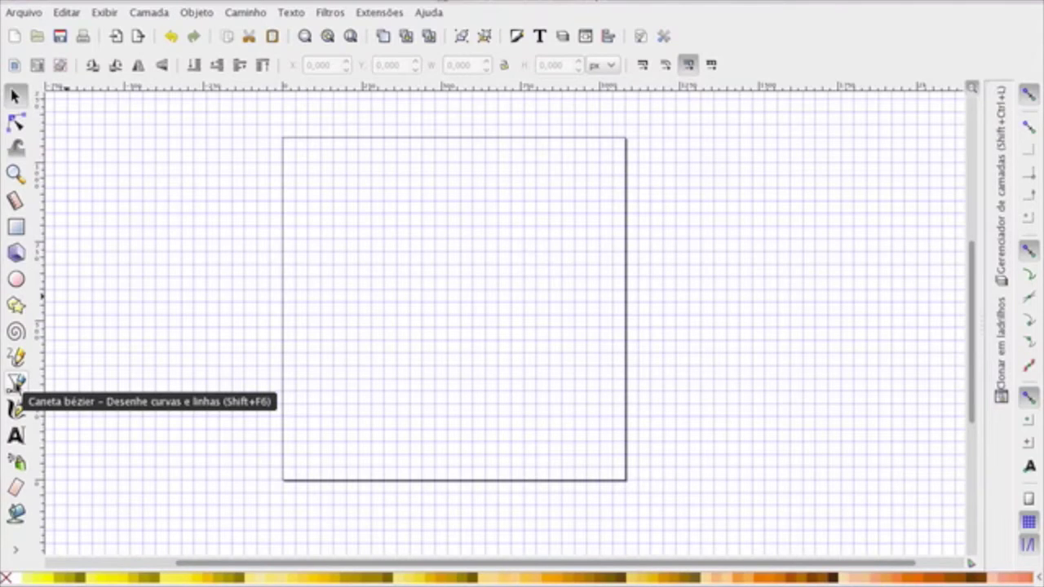
pyautogui.click(16, 382)
pyautogui.click(320, 302)
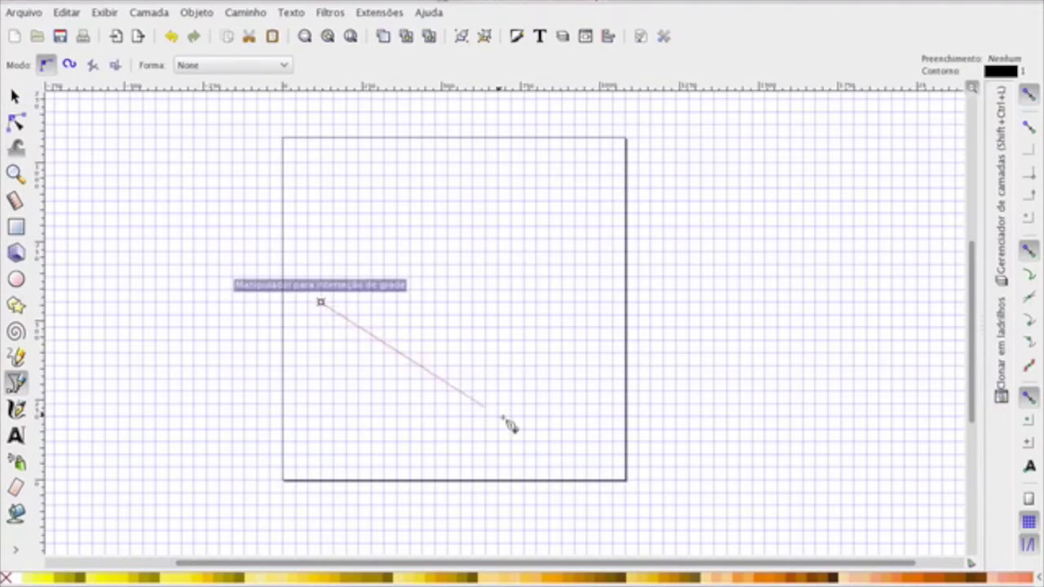
pyautogui.click(498, 416)
pyautogui.click(548, 278)
pyautogui.click(649, 187)
pyautogui.click(408, 173)
pyautogui.click(420, 337)
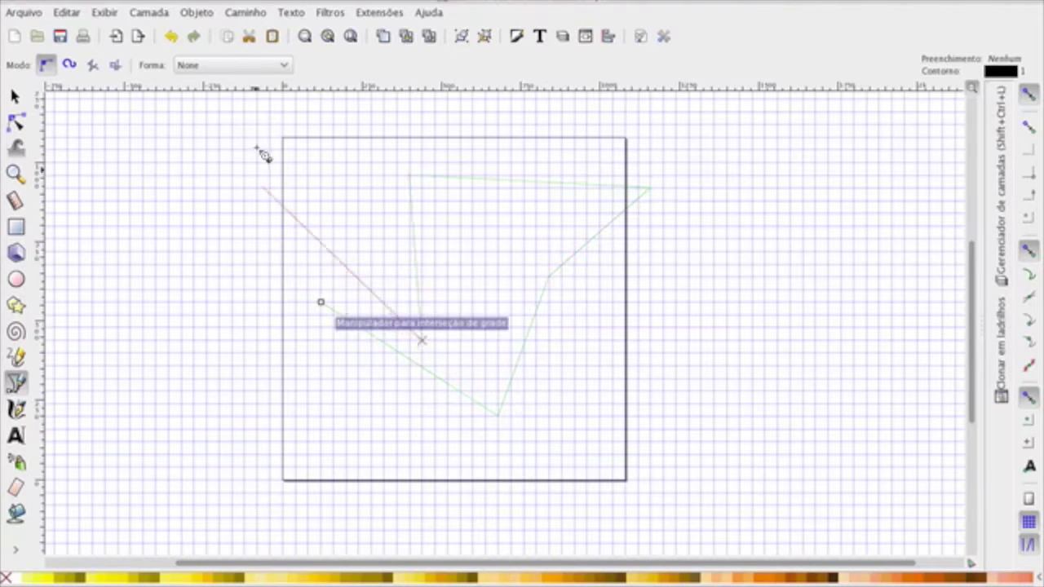
pyautogui.click(243, 163)
pyautogui.click(181, 289)
pyautogui.click(320, 302)
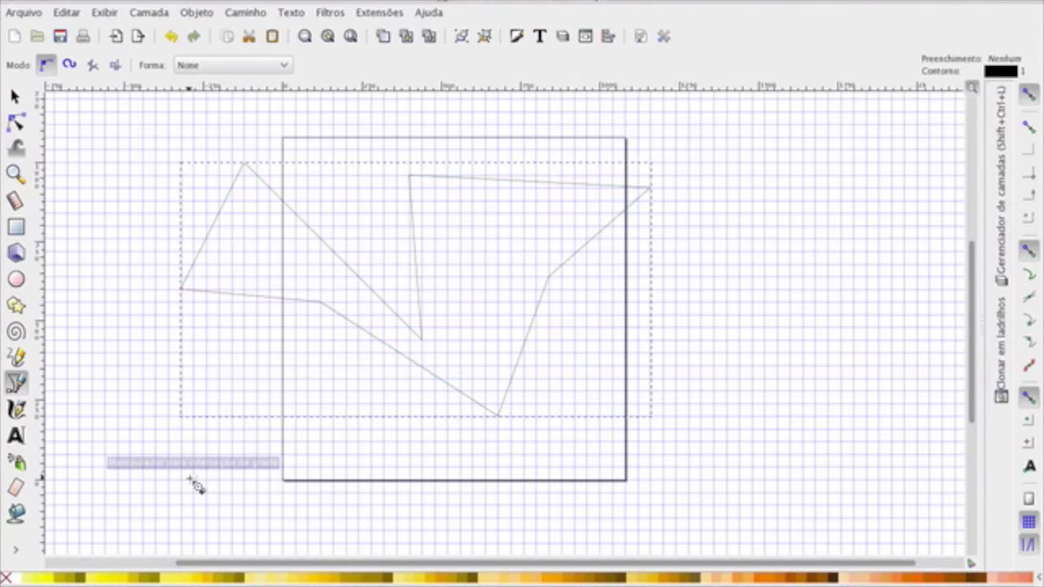
pyautogui.press('Delete')
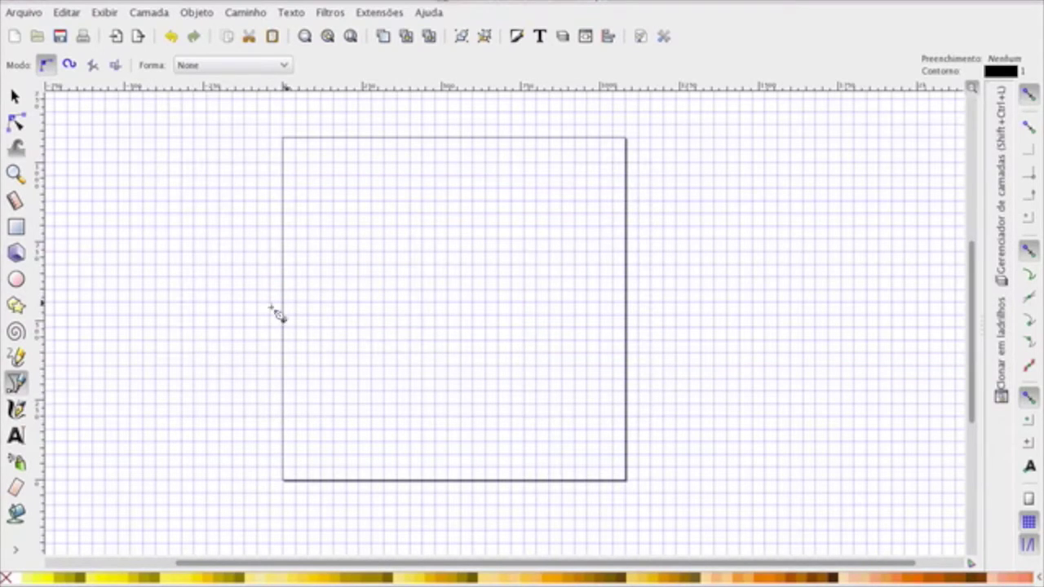
# Turn on grid snapping and draw a closed V-shaped chevron outline about 401 × 237 px inside the page with the Bezier pen
pyautogui.press('F3')
pyautogui.press('5')
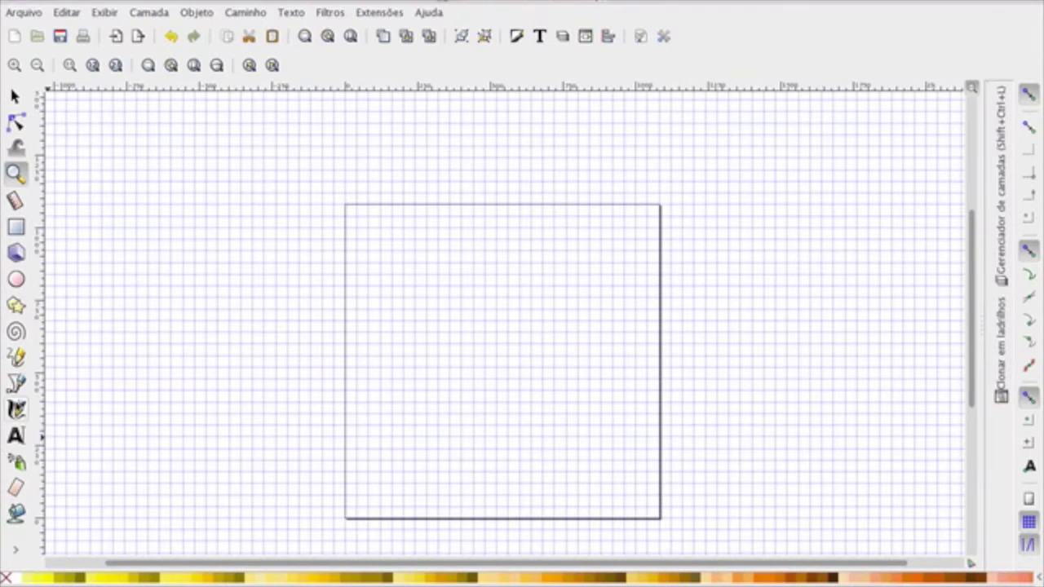
pyautogui.click(15, 383)
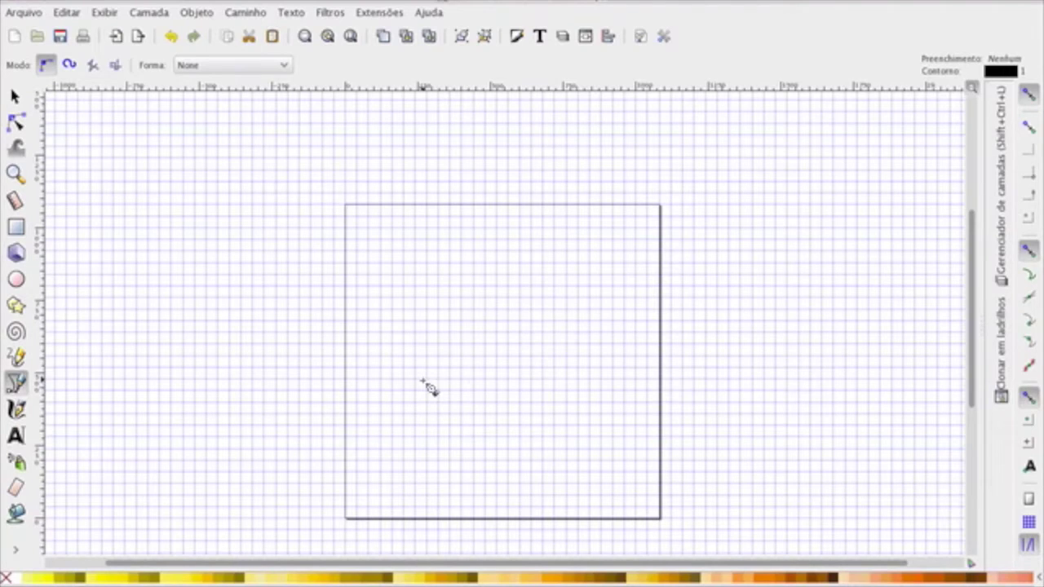
pyautogui.click(1030, 522)
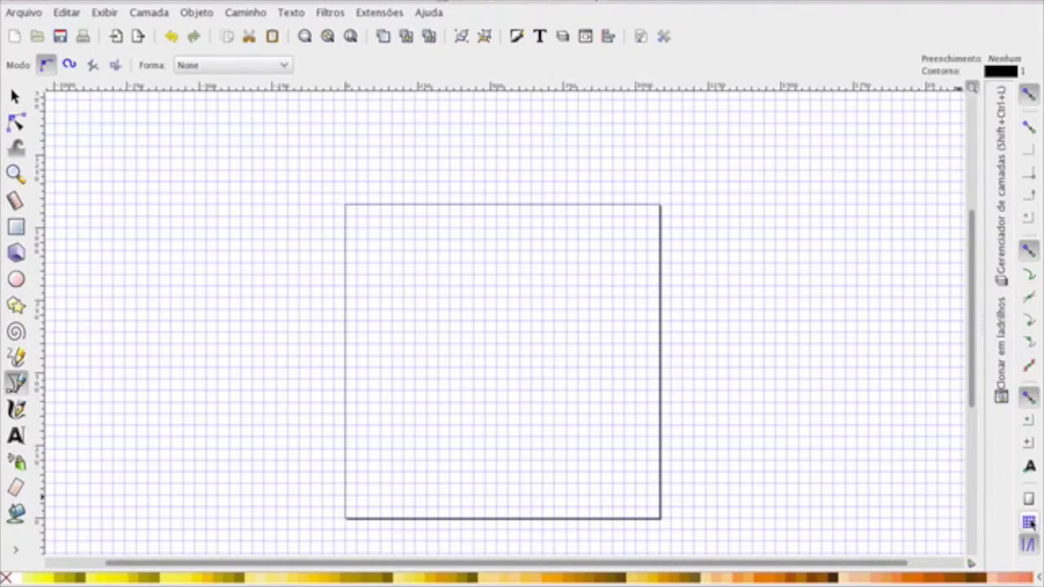
pyautogui.click(414, 320)
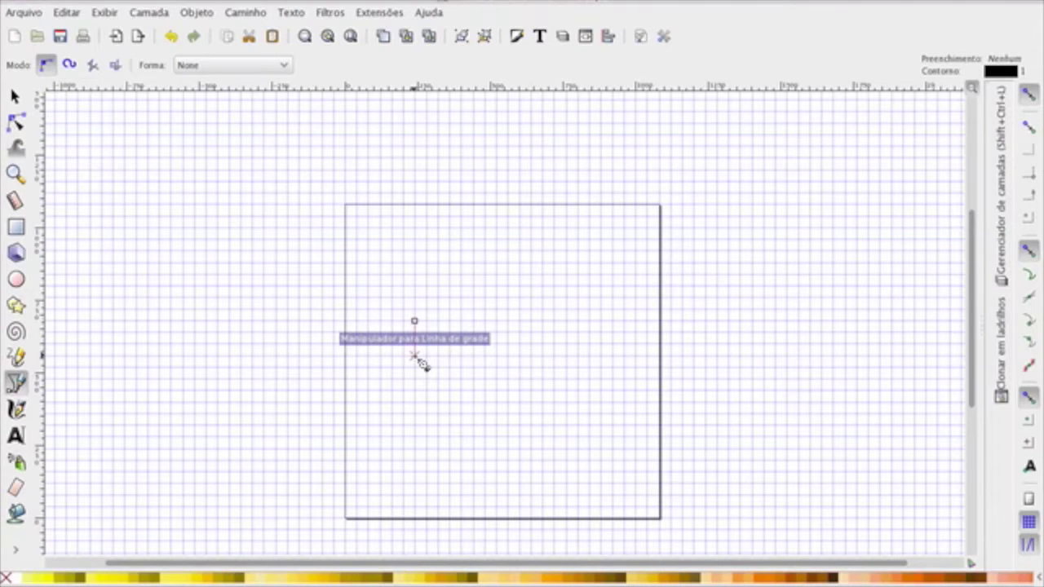
pyautogui.click(415, 356)
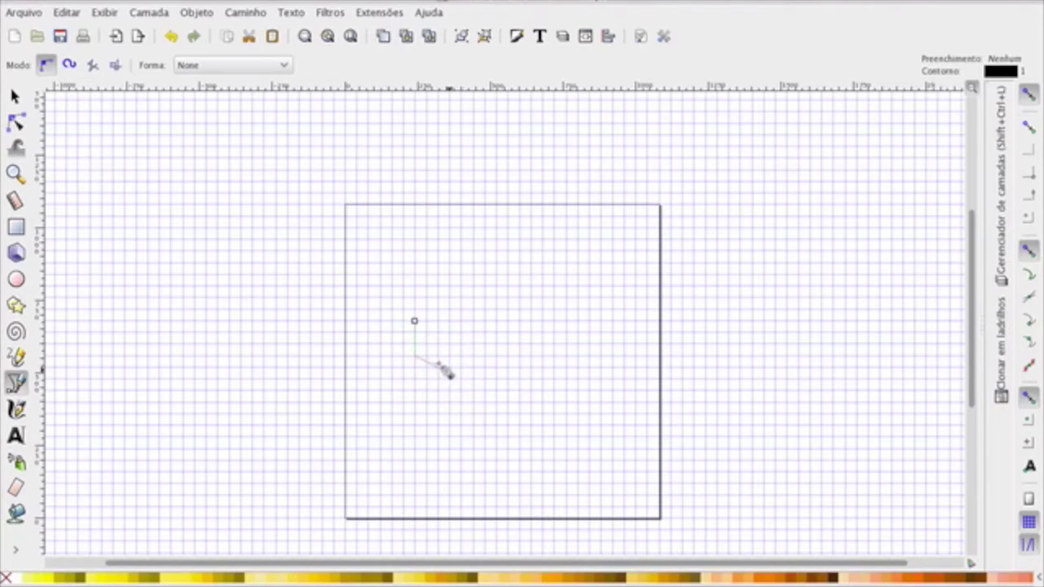
pyautogui.click(474, 390)
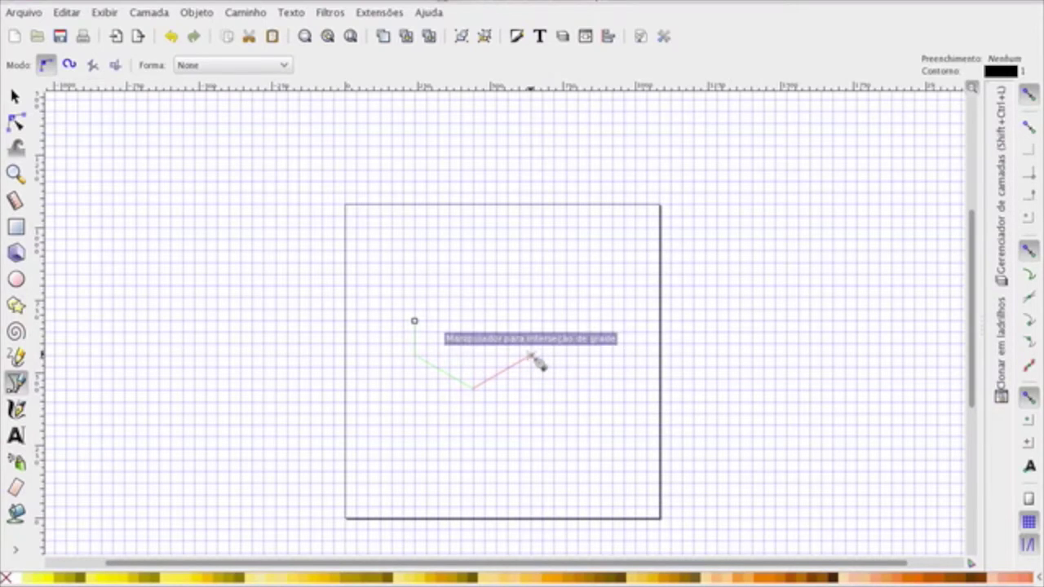
pyautogui.click(531, 357)
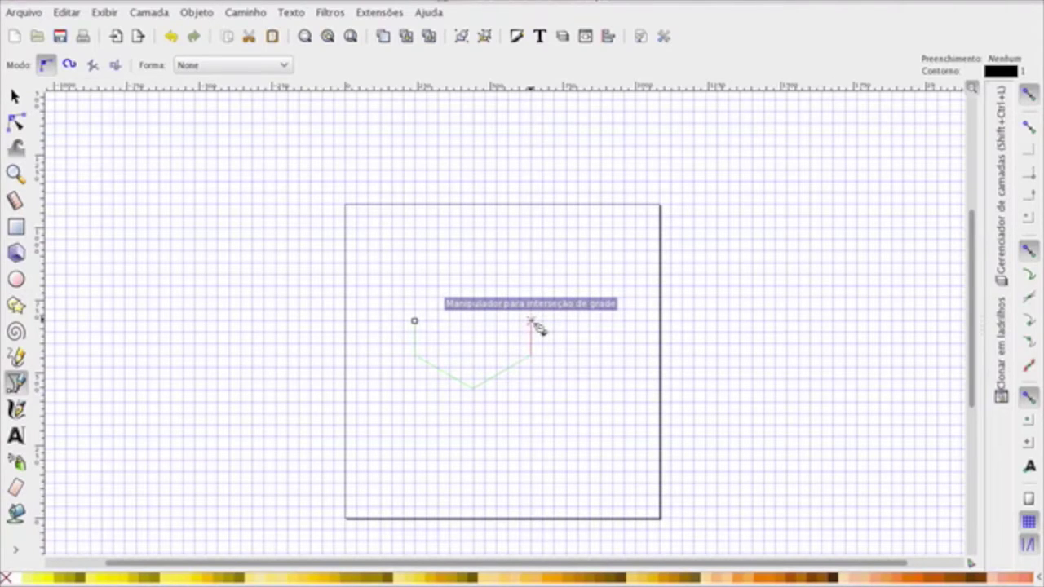
pyautogui.click(531, 321)
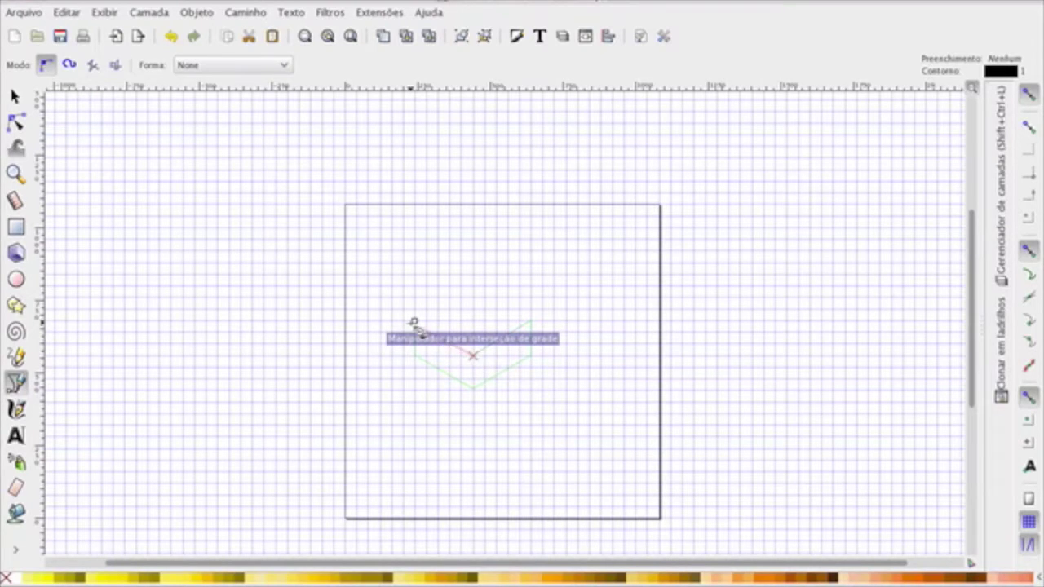
pyautogui.click(416, 322)
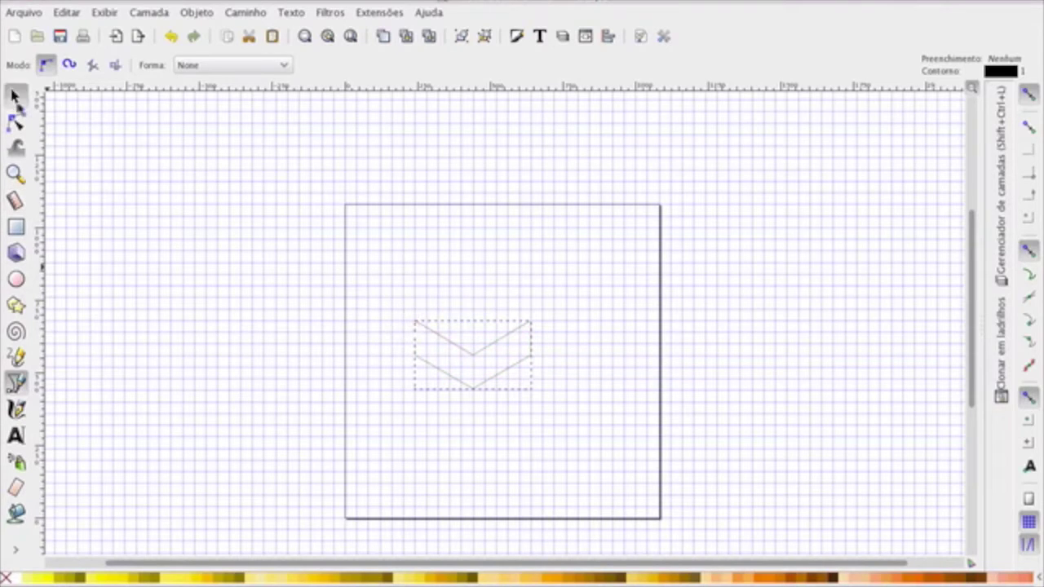
# Select the chevron outline with the Selection tool and hide the page grid
pyautogui.press('s')
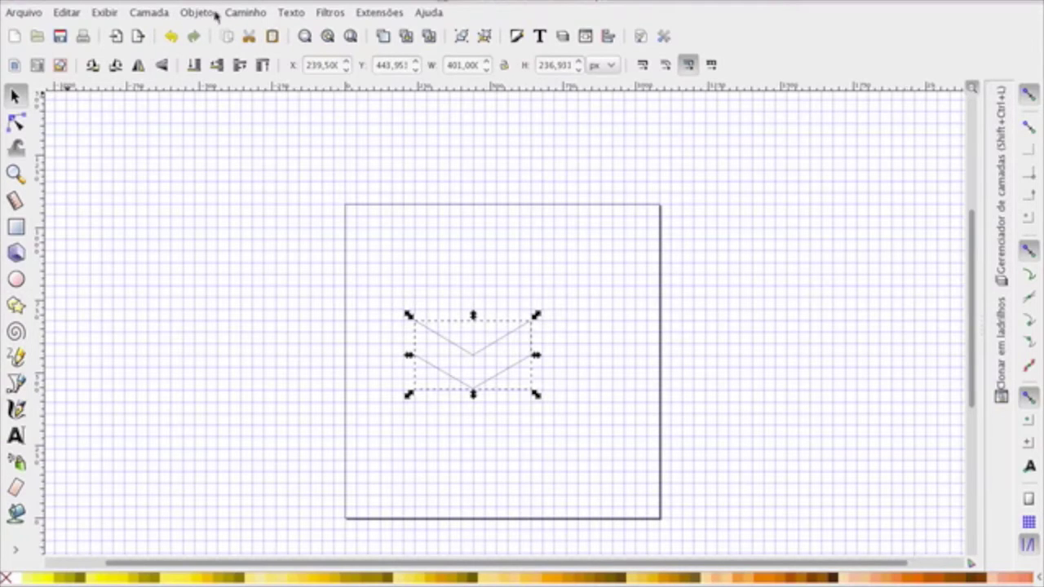
pyautogui.click(95, 14)
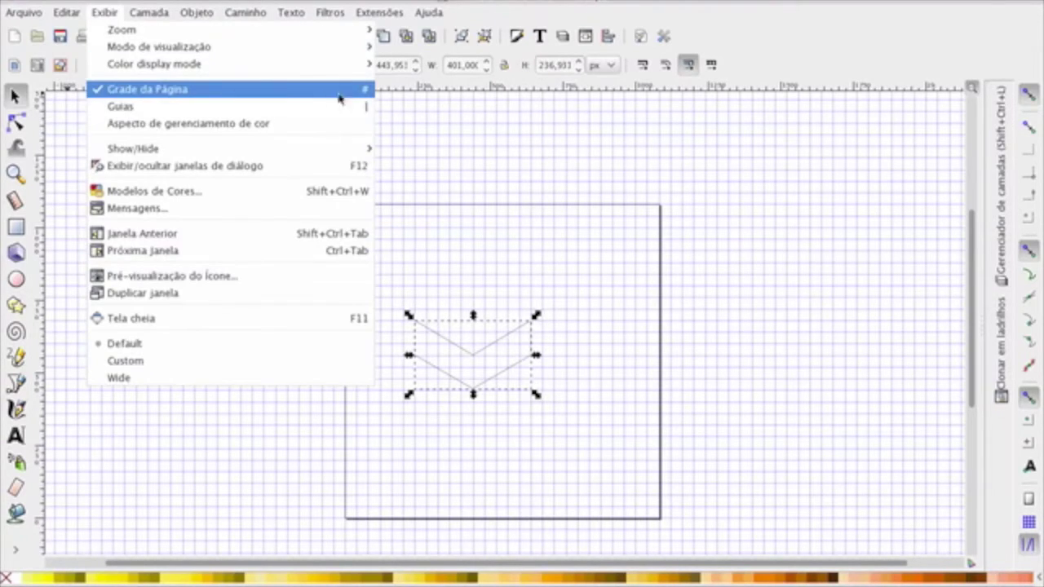
pyautogui.click(365, 96)
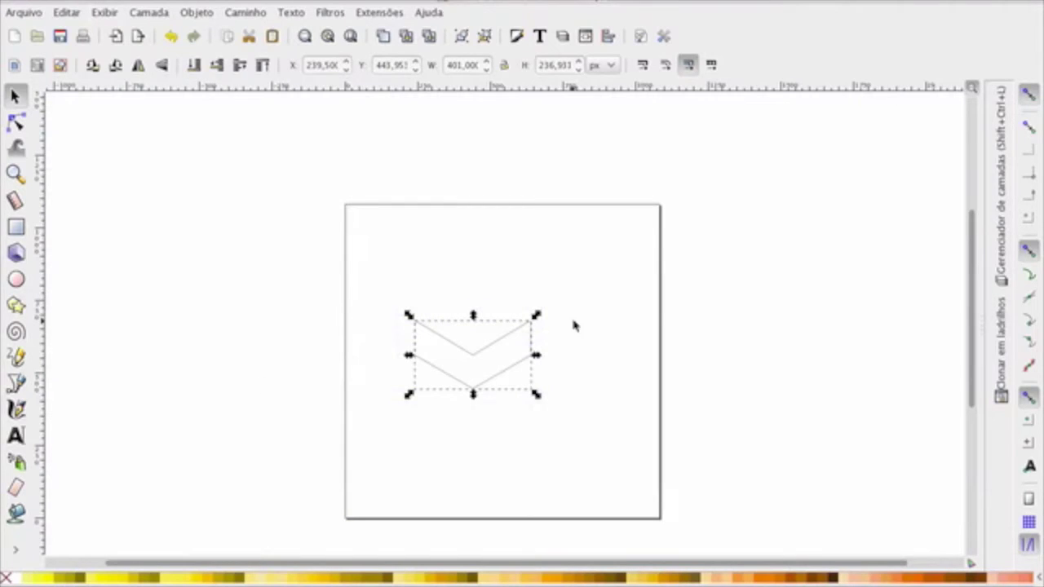
# Examine the chevron outline up close and the finished pink zigzag pattern in the other document
pyautogui.click(146, 297)
pyautogui.click(15, 173)
pyautogui.moveTo(357, 293); pyautogui.dragTo(594, 424)
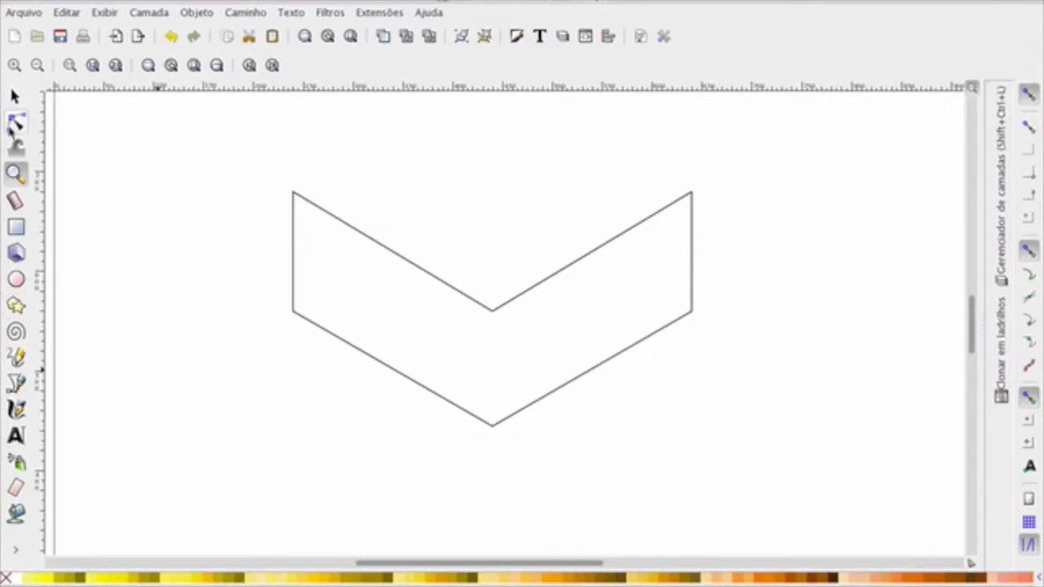
pyautogui.click(37, 66)
pyautogui.click(38, 66)
pyautogui.click(38, 65)
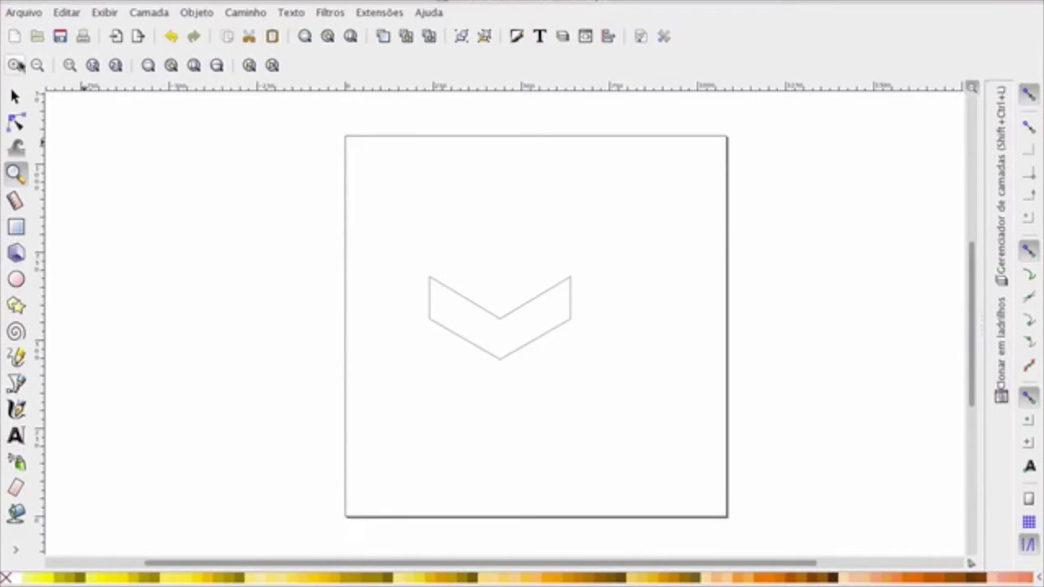
pyautogui.click(15, 96)
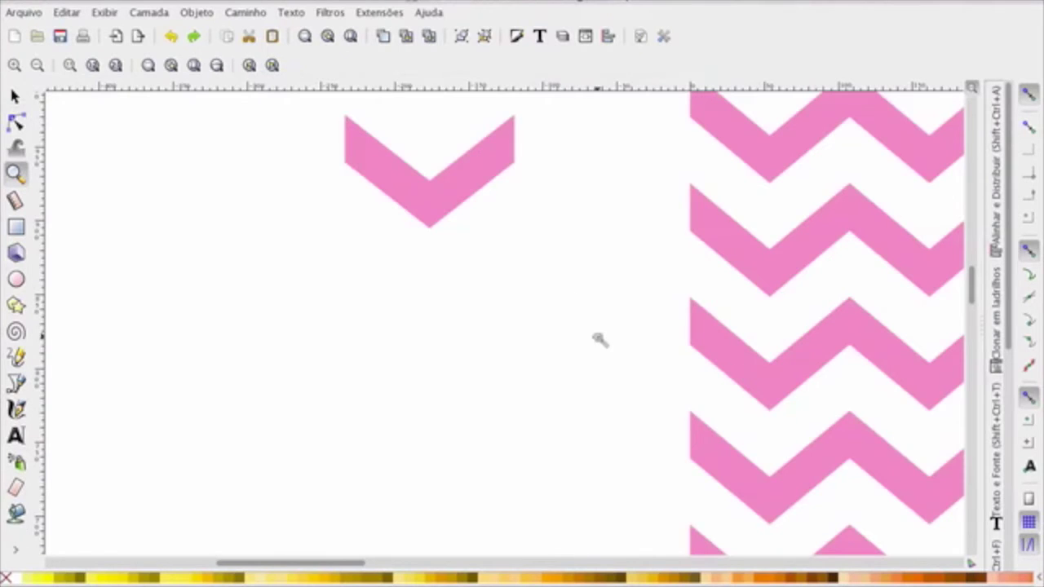
pyautogui.hscroll(10, 601, 340)
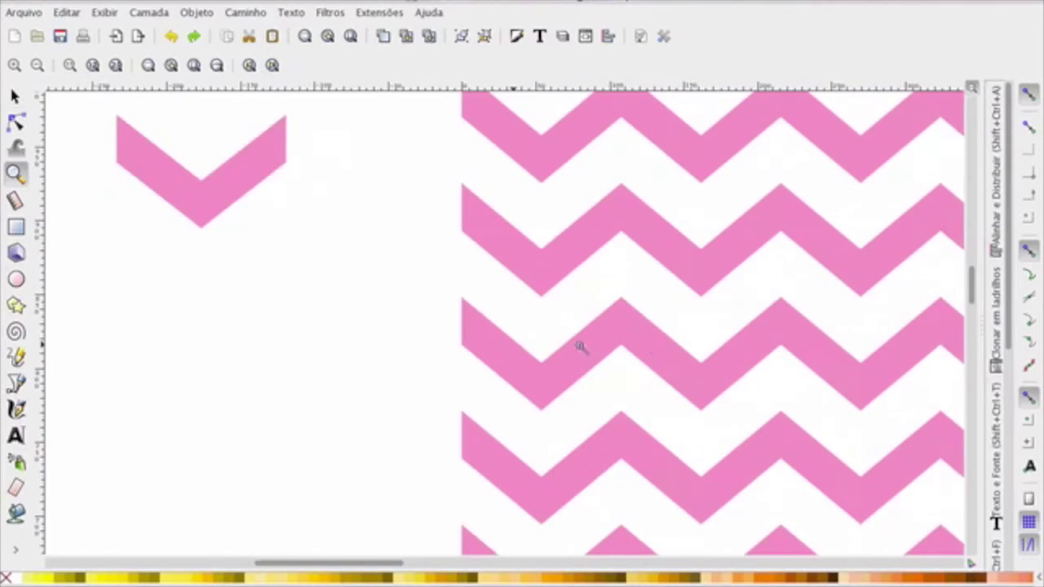
pyautogui.hscroll(-2, 579, 347)
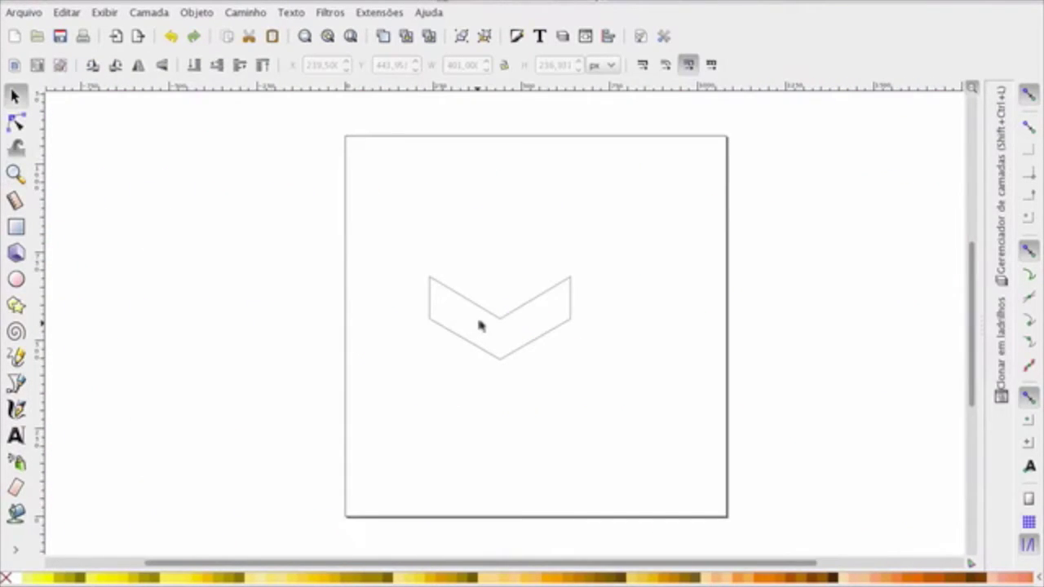
# Scale the chevron outline down to about 190 × 128 px
pyautogui.click(480, 320)
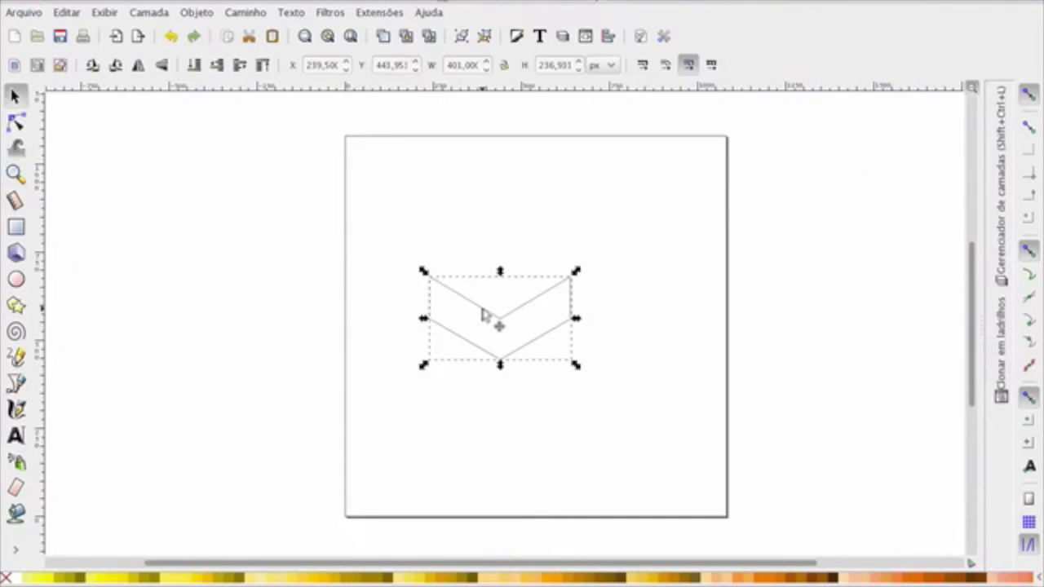
pyautogui.moveTo(500, 368); pyautogui.dragTo(501, 322)
pyautogui.moveTo(576, 299); pyautogui.dragTo(501, 308)
pyautogui.click(462, 334)
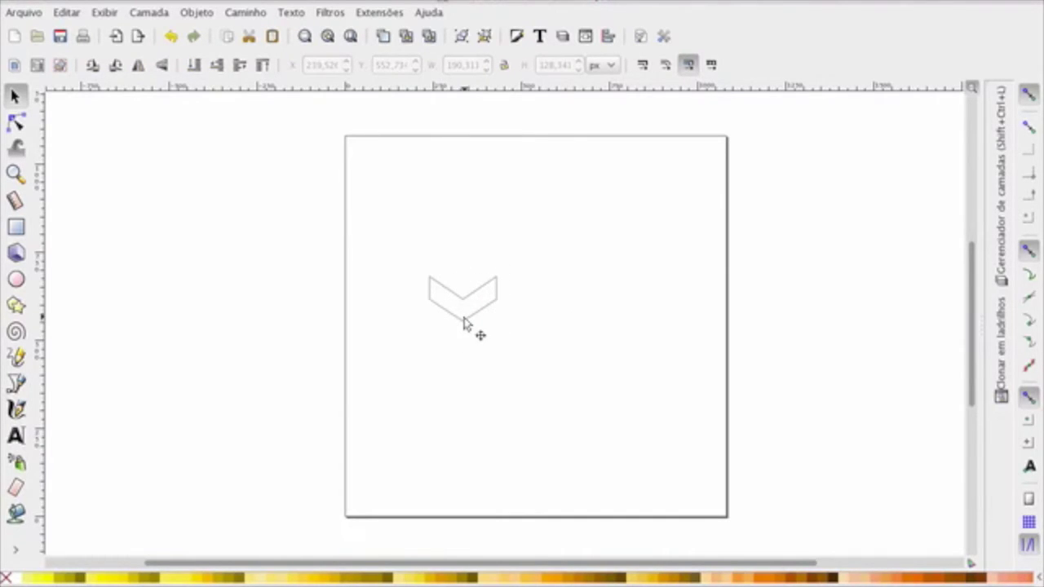
# Duplicate the chevron, placing one copy outside the page and the other near the page's upper-left corner
pyautogui.click(463, 322)
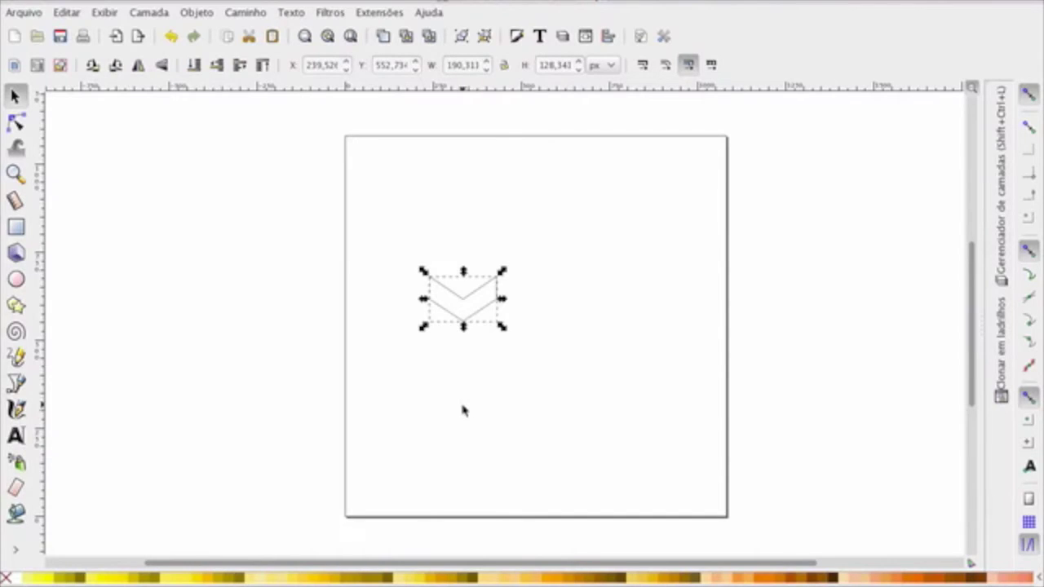
pyautogui.moveTo(473, 299); pyautogui.dragTo(126, 209)
pyautogui.moveTo(463, 299); pyautogui.dragTo(377, 186)
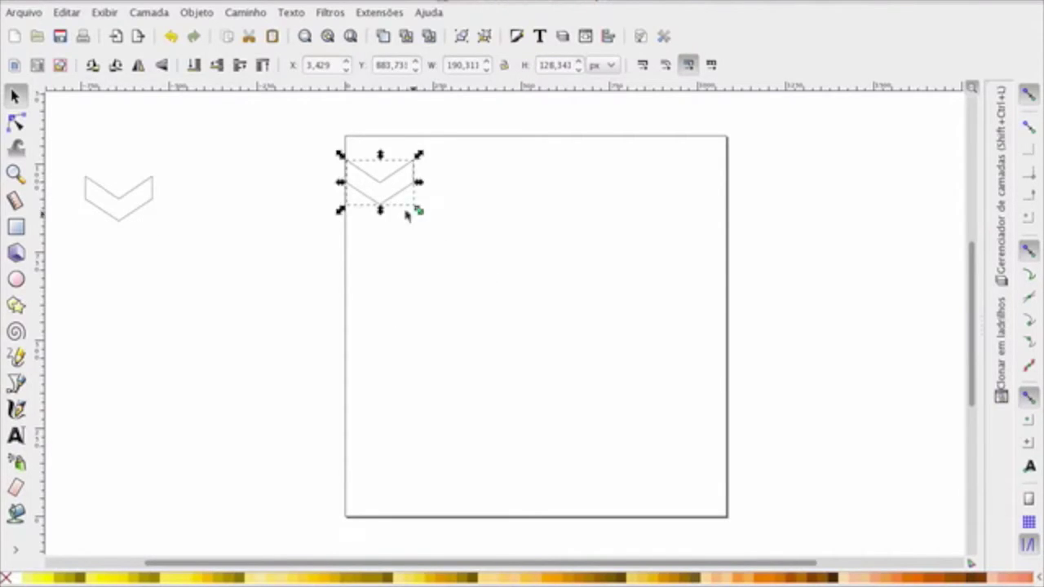
# Open the tiled clones settings for the chevron on the page and reset the shift values
pyautogui.click(63, 17)
pyautogui.moveTo(118, 244)
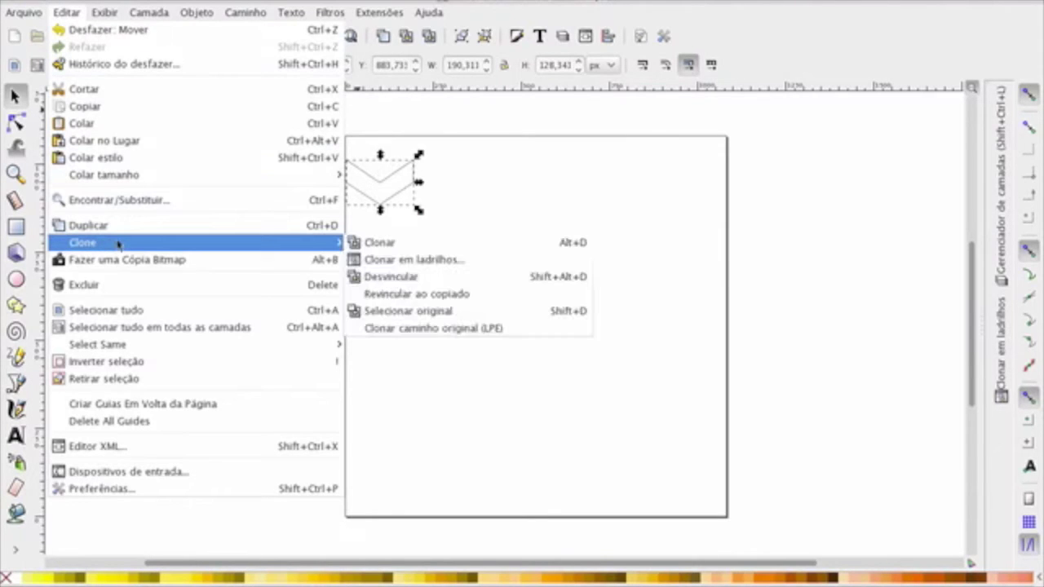
pyautogui.click(458, 261)
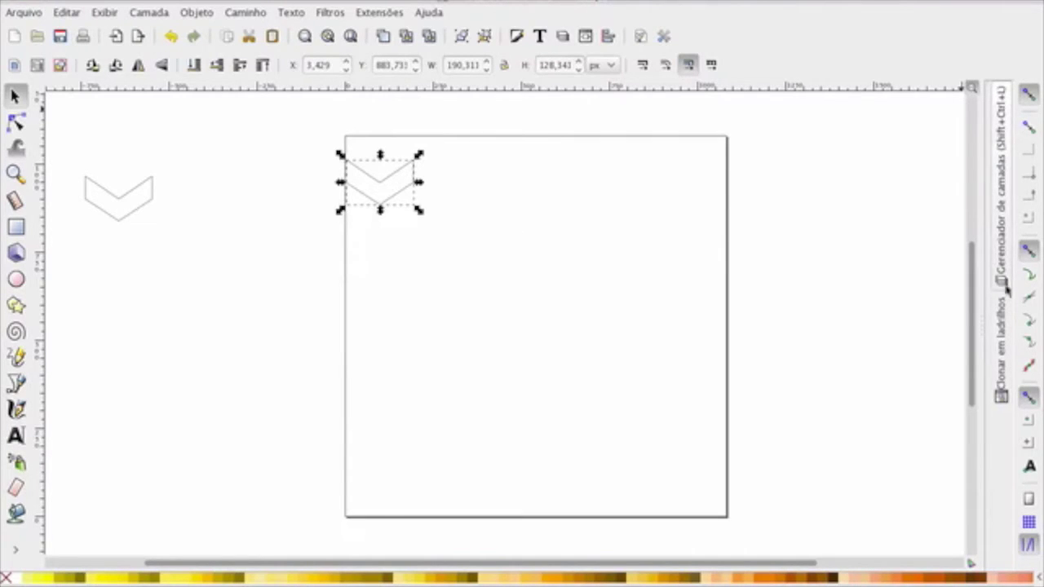
pyautogui.click(1001, 351)
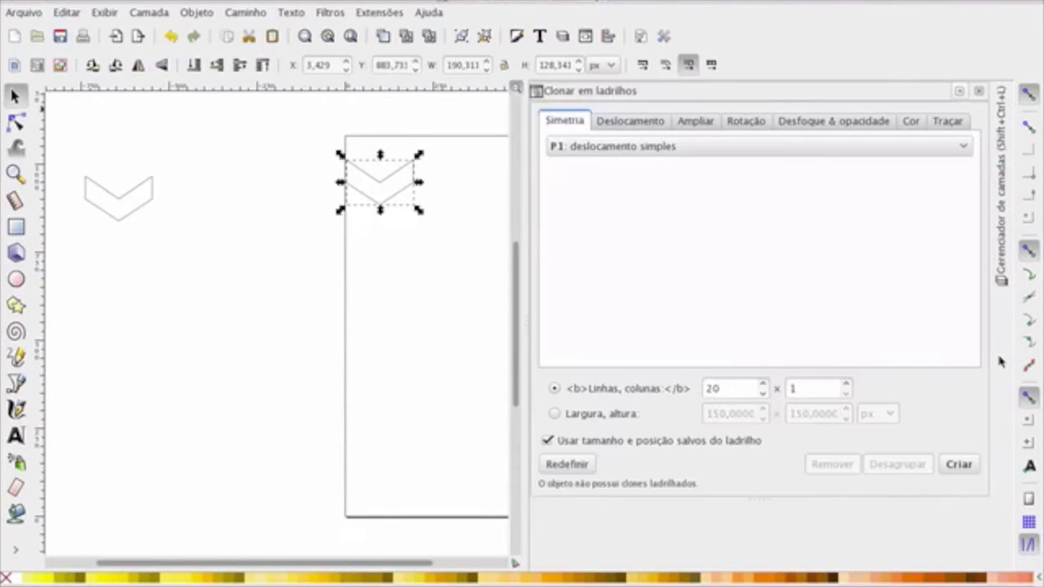
pyautogui.hscroll(3, 407, 282)
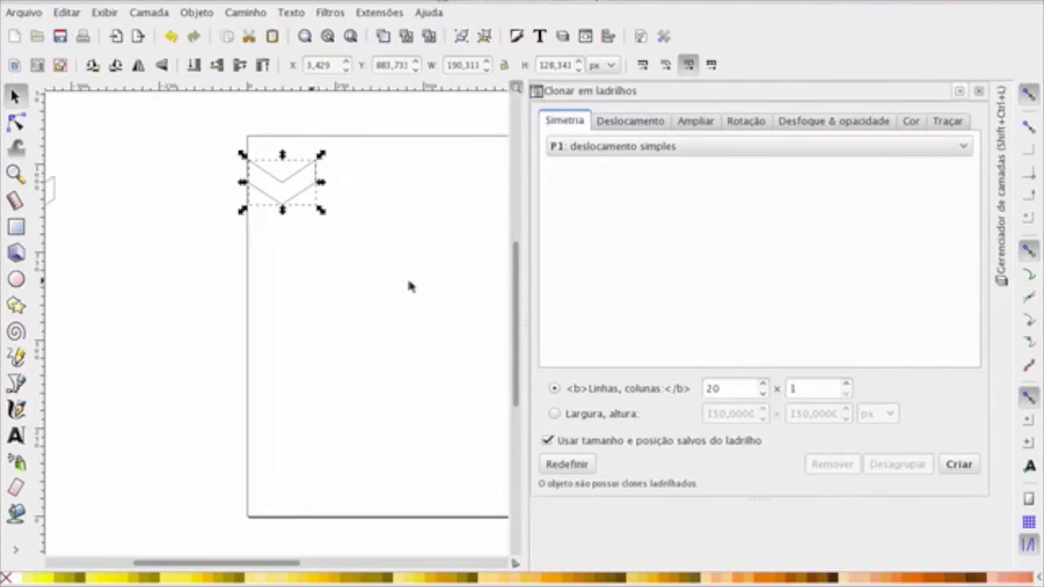
pyautogui.hscroll(2, 407, 286)
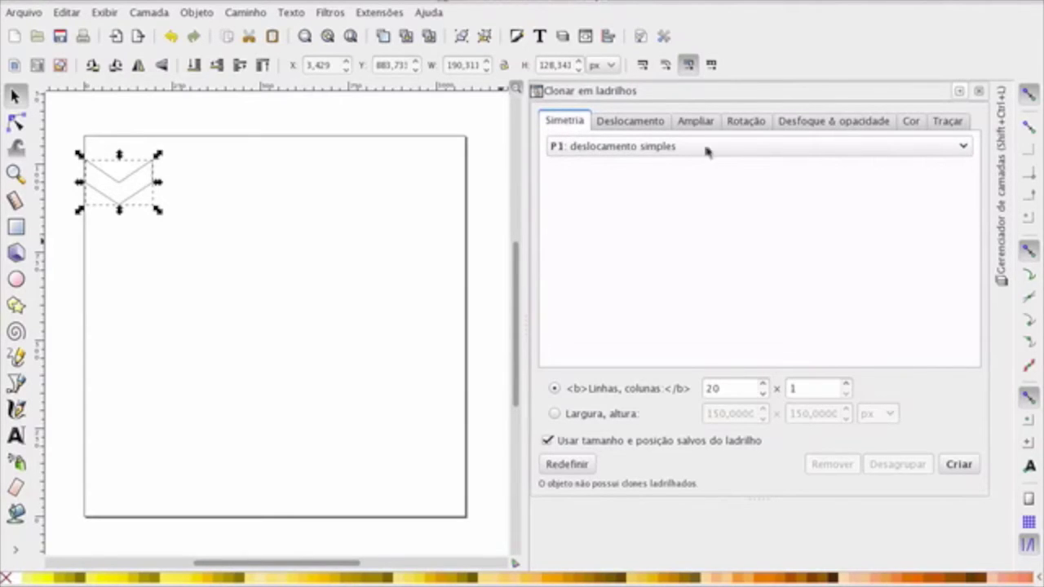
pyautogui.click(623, 122)
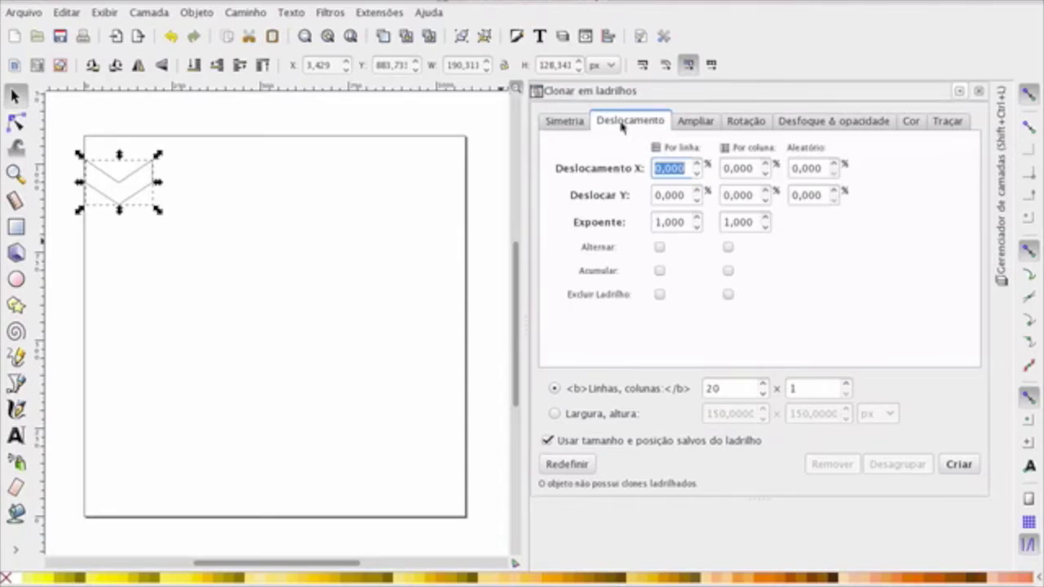
pyautogui.click(567, 465)
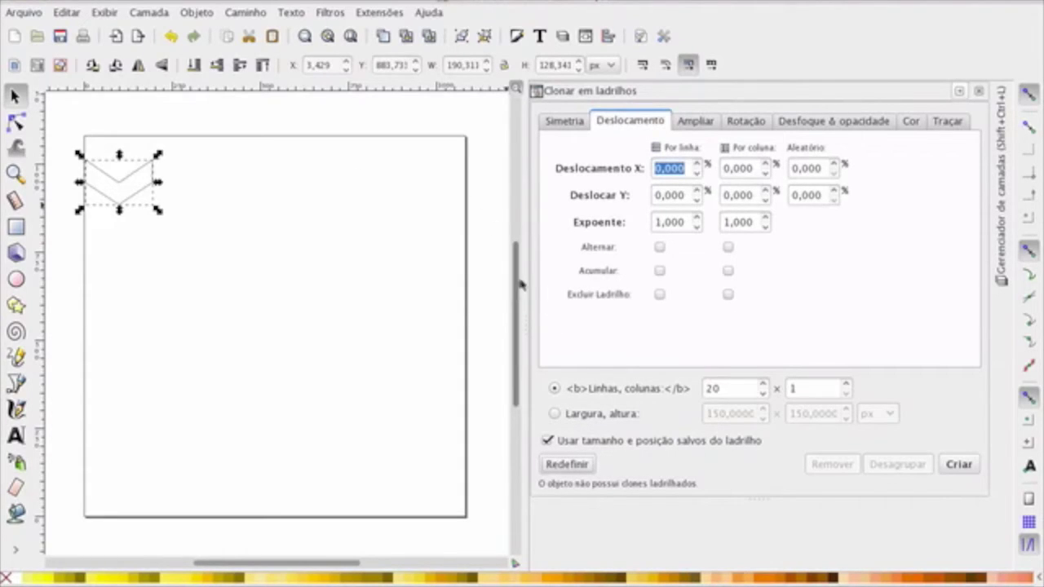
# Move the chevron up into the page's upper-left corner and shrink it to about 74 × 71 px
pyautogui.moveTo(122, 195); pyautogui.dragTo(112, 163)
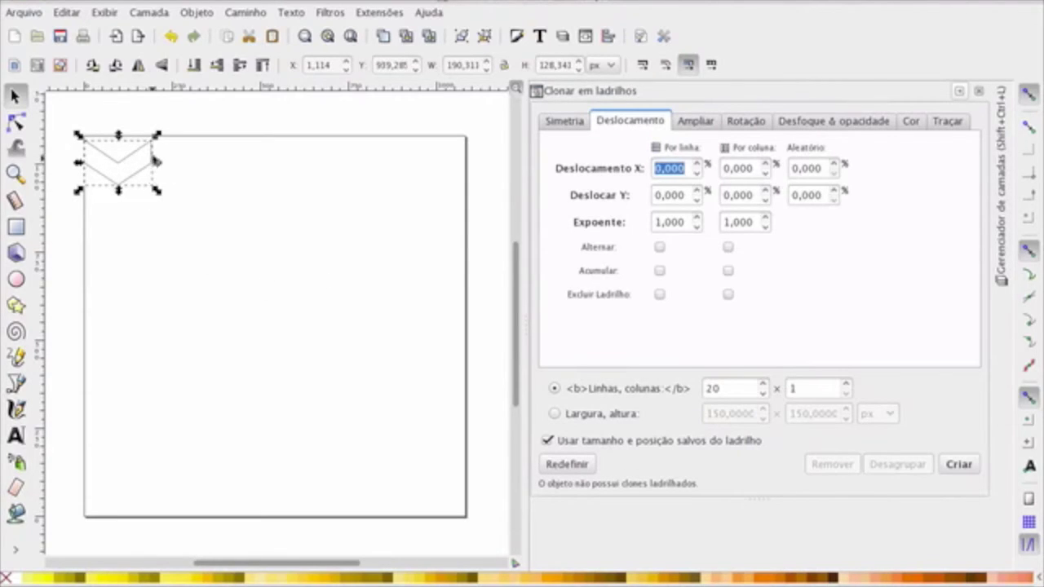
pyautogui.moveTo(157, 137); pyautogui.dragTo(115, 158)
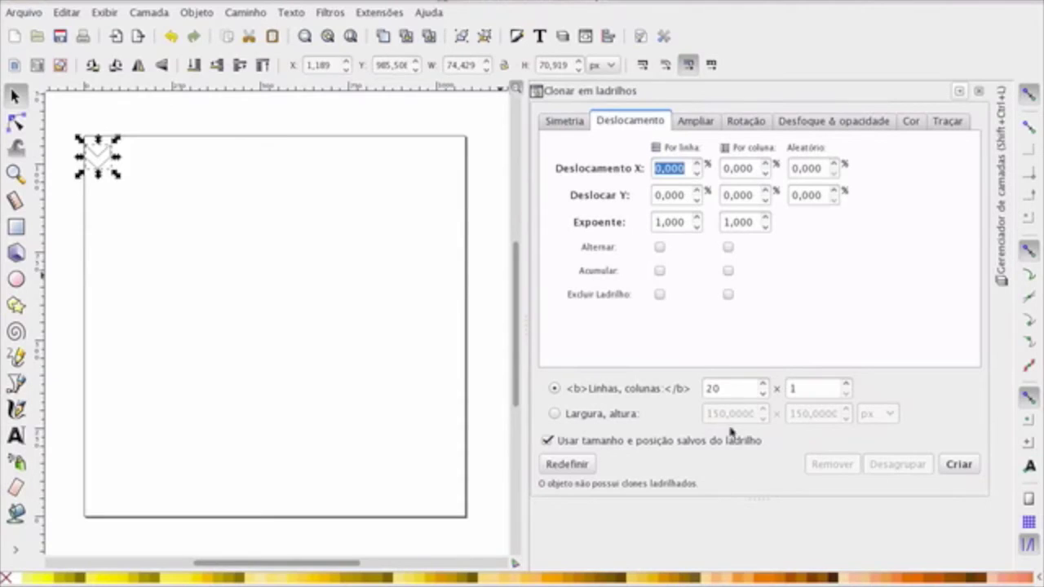
# Set the tiled clones grid to 20 rows by 15 columns
pyautogui.doubleClick(731, 387)
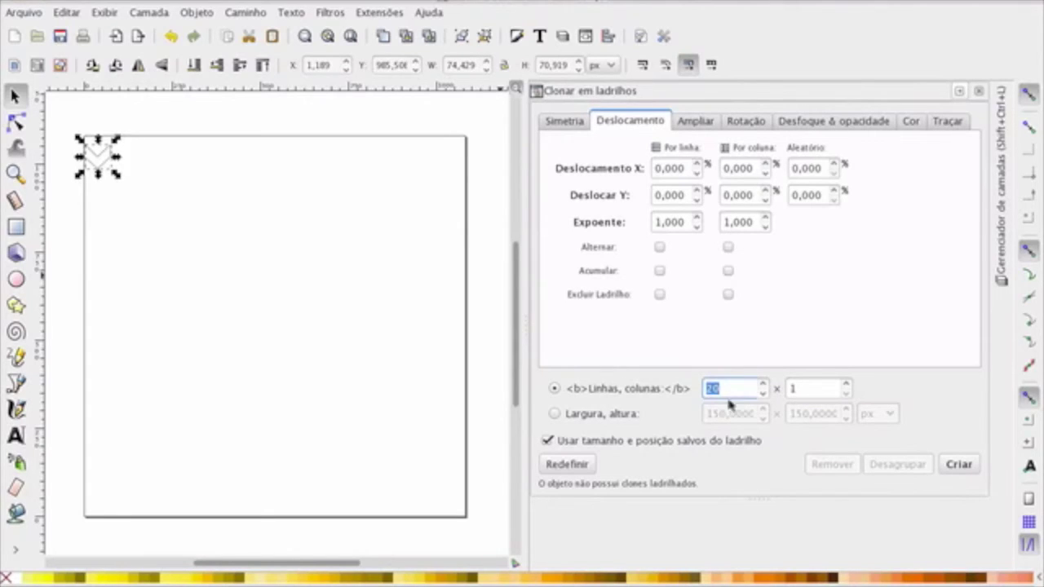
pyautogui.click(810, 390)
pyautogui.write('5')
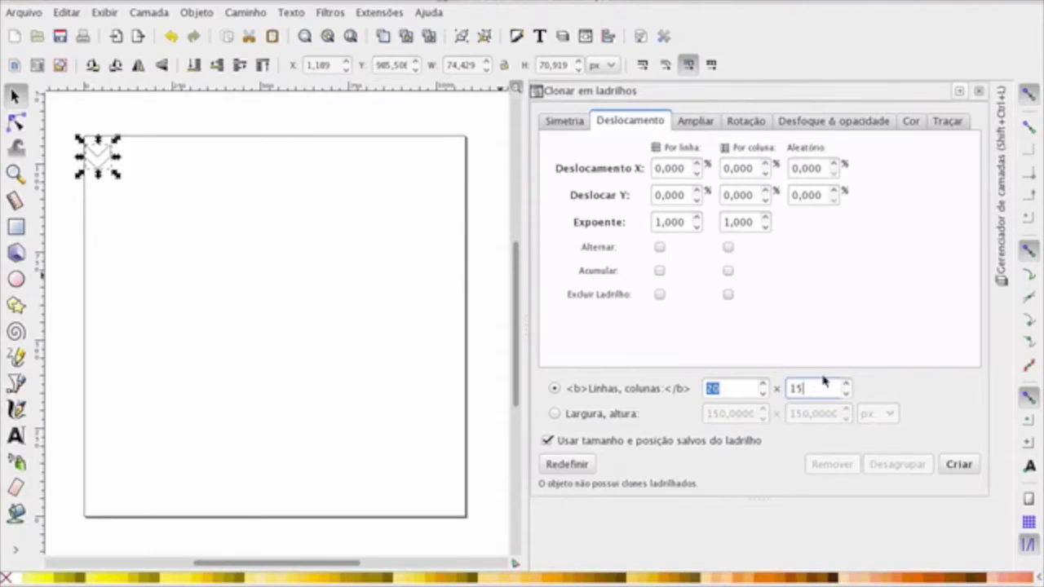
# Try creating the tiled clones of the unfilled chevron, check how they cover the page, and undo them
pyautogui.click(959, 464)
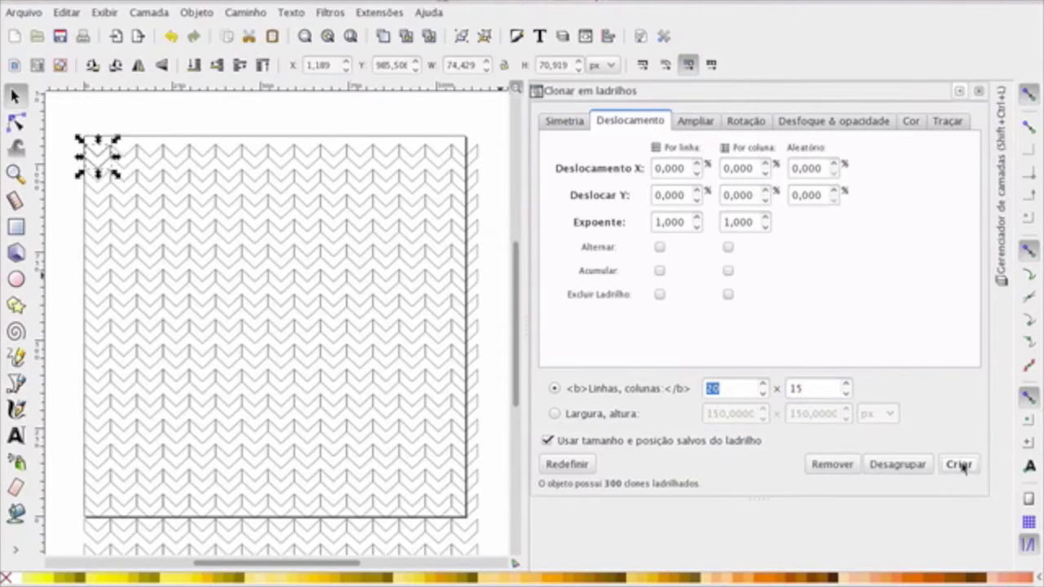
pyautogui.scroll(-3, 490, 373)
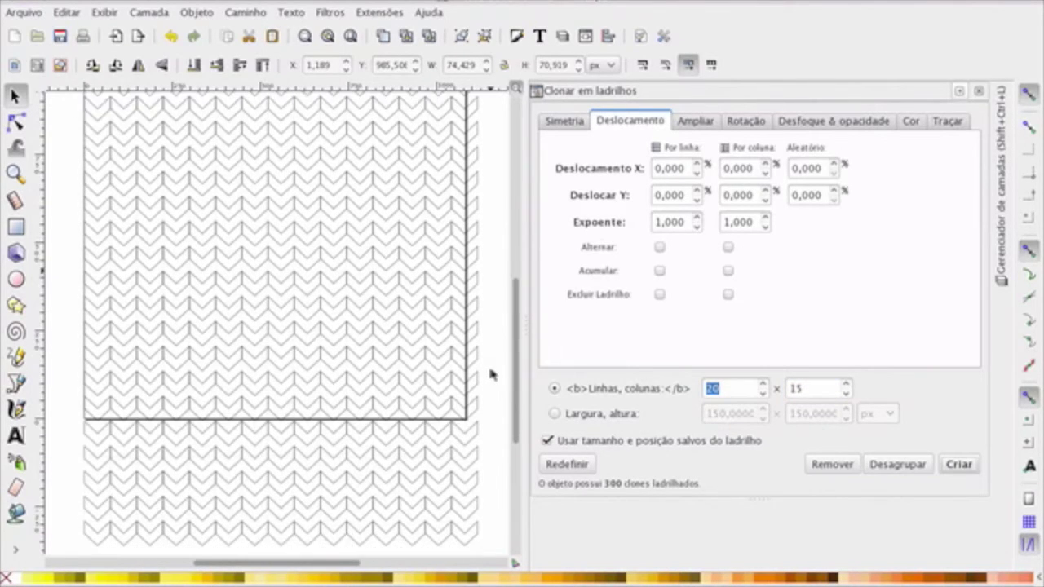
pyautogui.scroll(-1, 491, 373)
pyautogui.scroll(3, 490, 374)
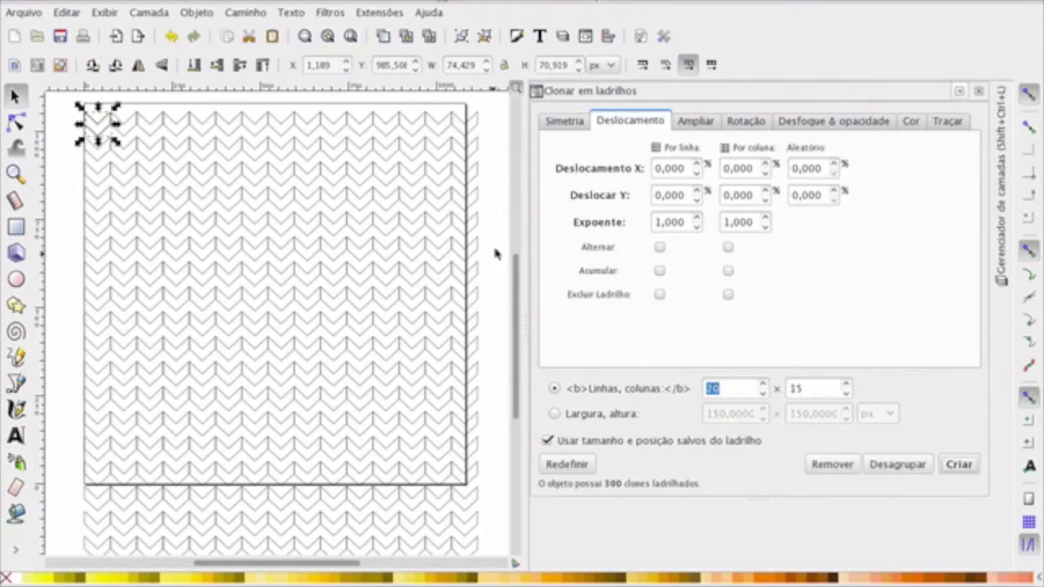
pyautogui.scroll(-3, 501, 232)
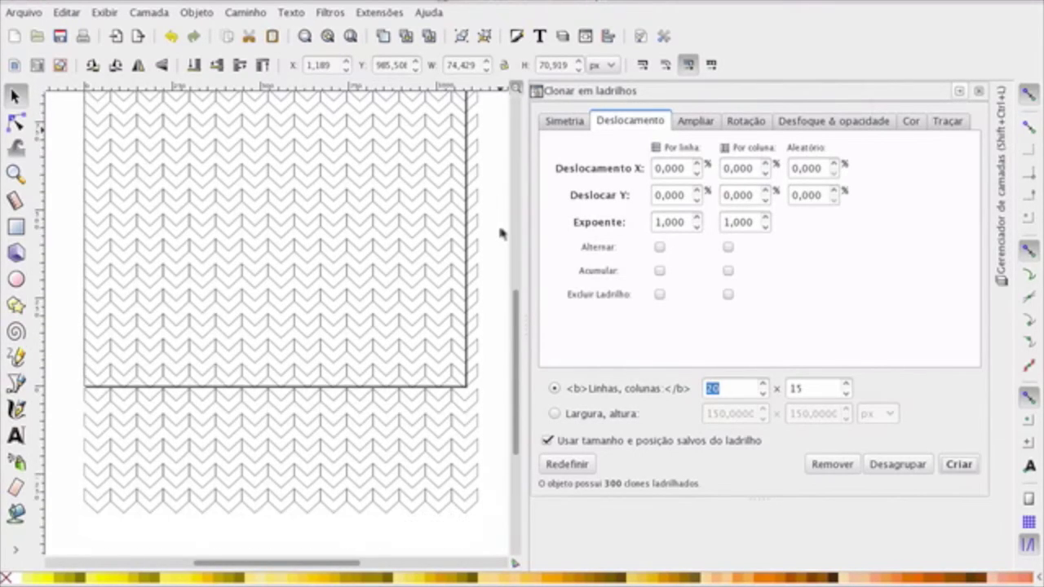
pyautogui.scroll(6, 501, 231)
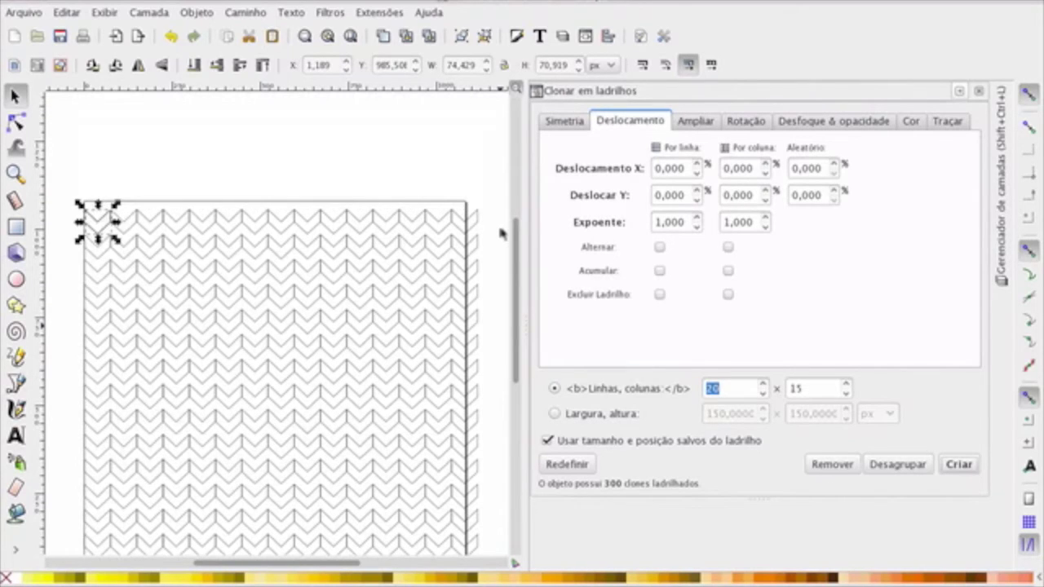
pyautogui.hotkey('ctrl', 'z')
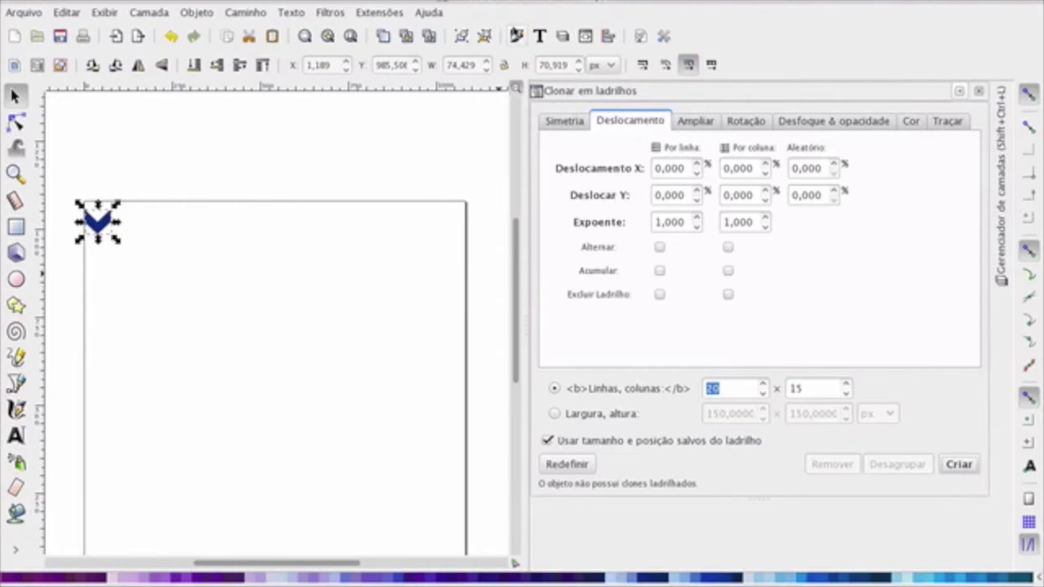
# Give the chevron a dark blue fill (RGBA 002b7fff) with no stroke and nudge it slightly up toward the page's upper edge
pyautogui.click(517, 36)
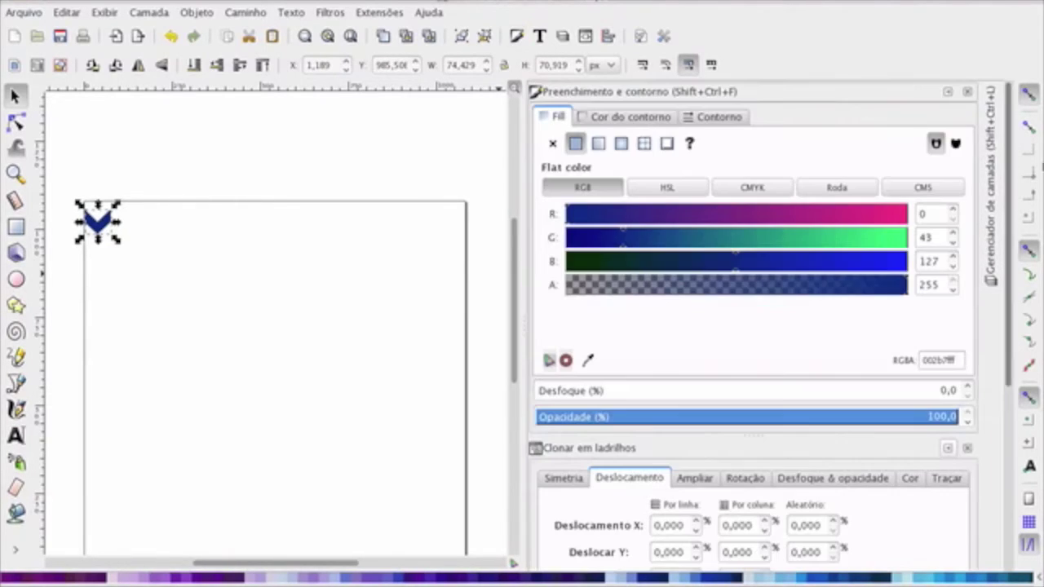
pyautogui.click(621, 118)
pyautogui.click(553, 144)
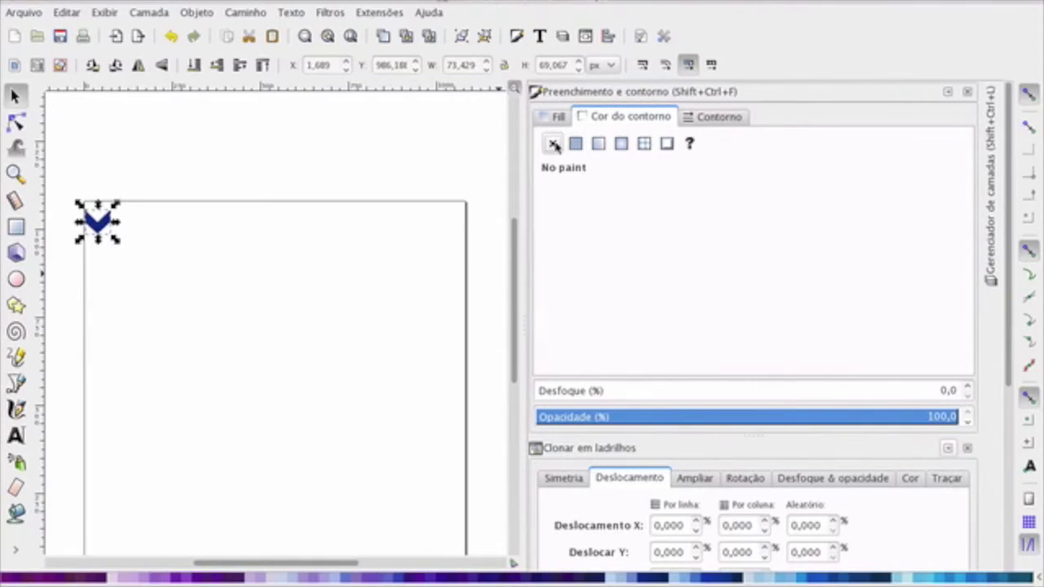
pyautogui.click(948, 93)
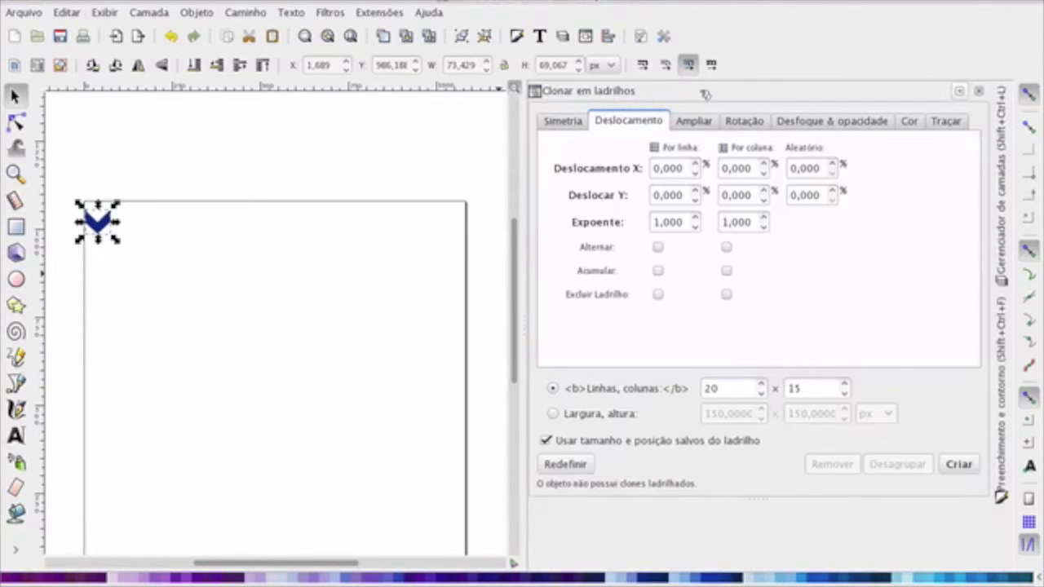
pyautogui.moveTo(108, 228)
pyautogui.mouseDown()
pyautogui.moveTo(169, 224)
pyautogui.moveTo(111, 231)
pyautogui.mouseUp()
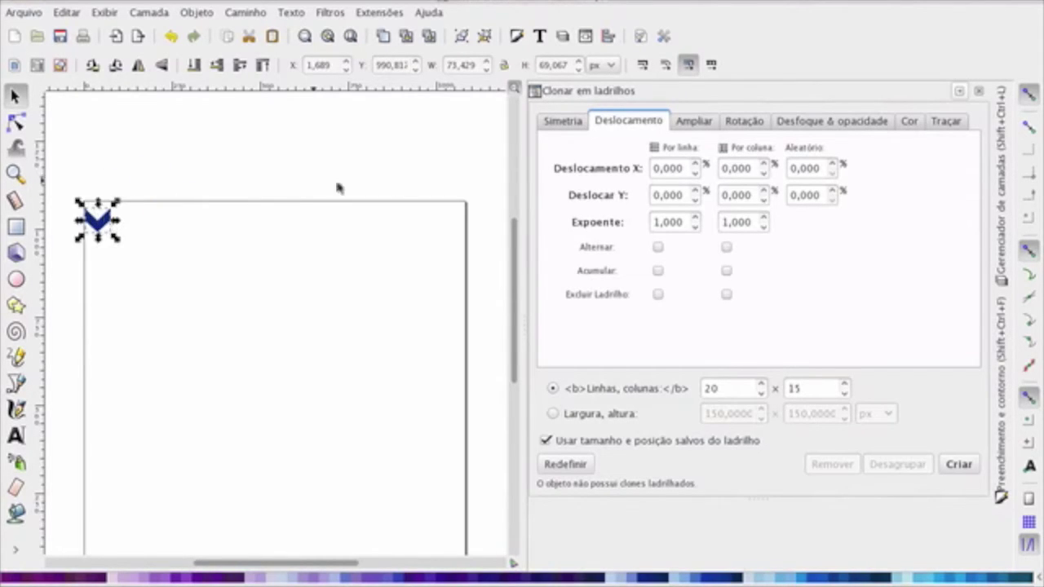
# Try tiling the blue chevron in 15 rows by 15 columns, check the page coverage, and undo the clones
pyautogui.click(721, 388)
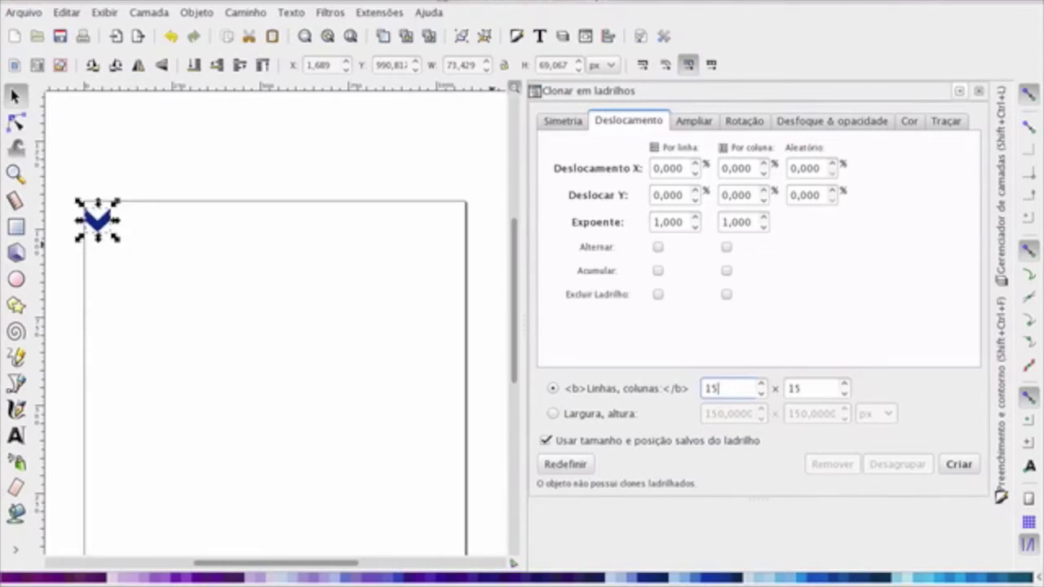
pyautogui.click(958, 464)
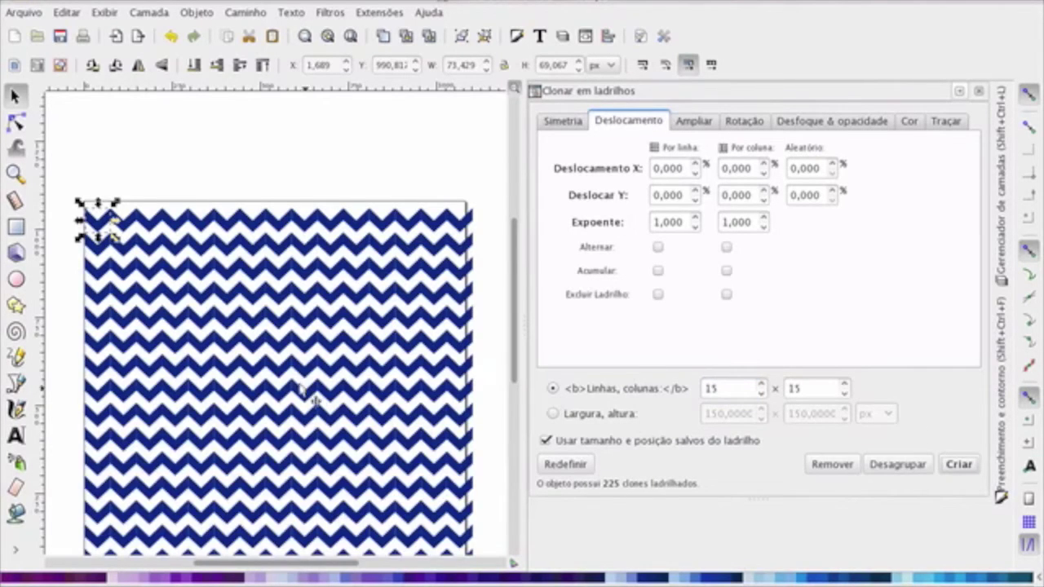
pyautogui.scroll(-2, 306, 394)
pyautogui.scroll(-1, 304, 391)
pyautogui.scroll(3, 306, 392)
pyautogui.hotkey('ctrl', 'z')
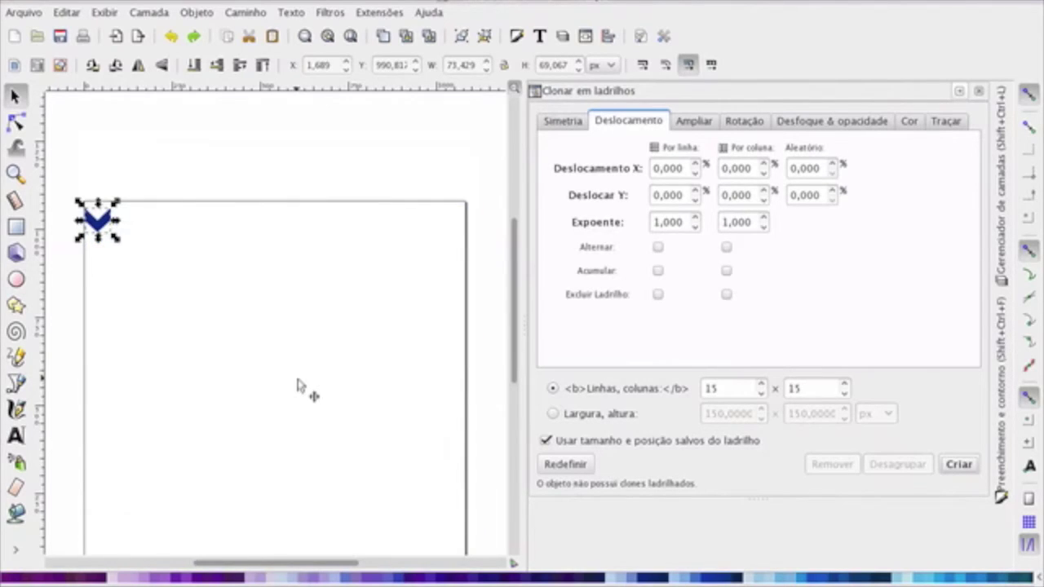
# Set the tiling to 16 rows by 15 columns and create the clones of the blue chevron
pyautogui.click(726, 392)
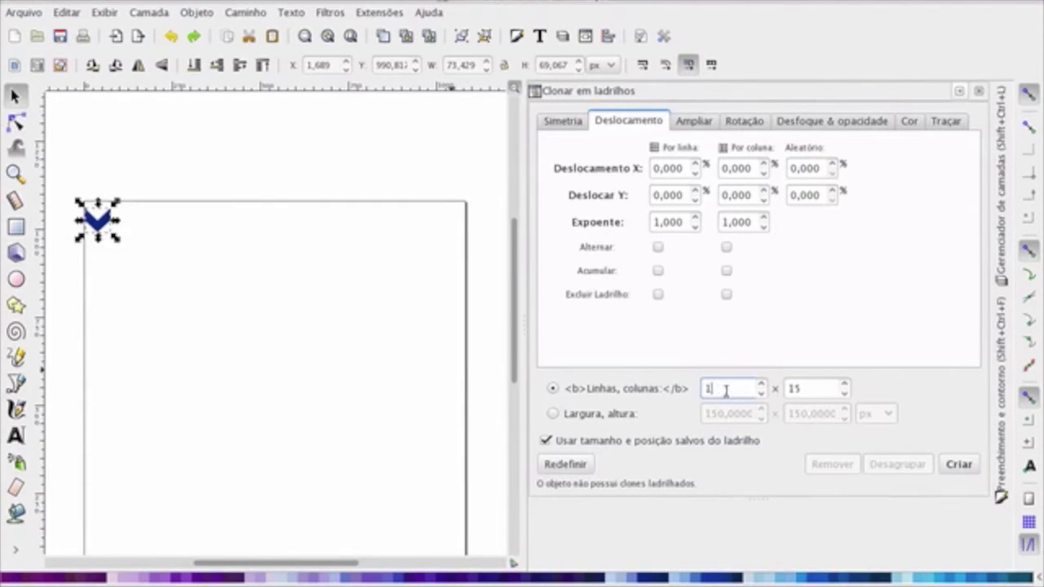
pyautogui.click(957, 464)
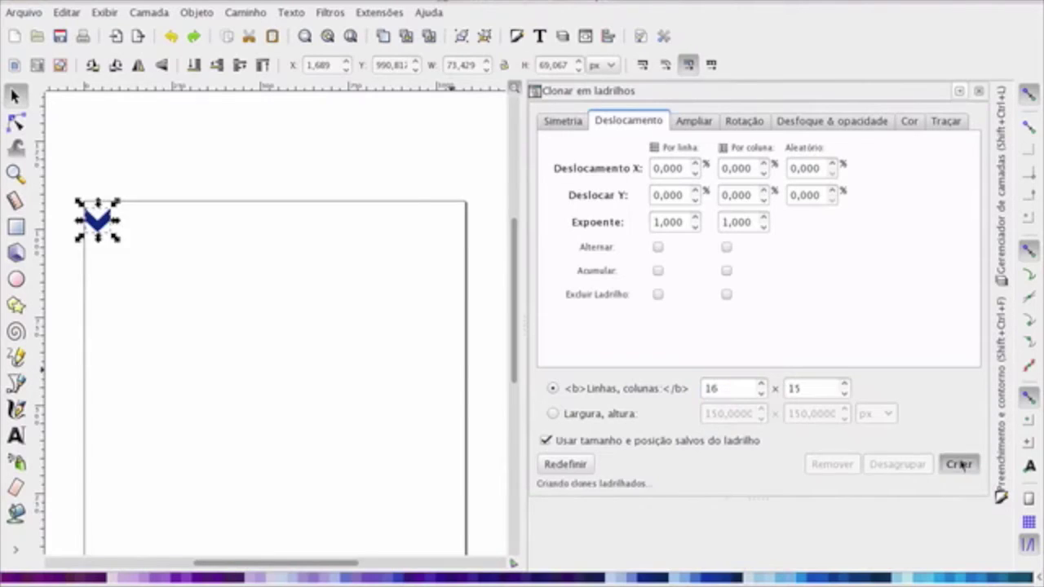
# Examine how the individual clones line up at the page's upper-left corner by selecting several chevrons, and undo the tiling
pyautogui.scroll(-2, 416, 144)
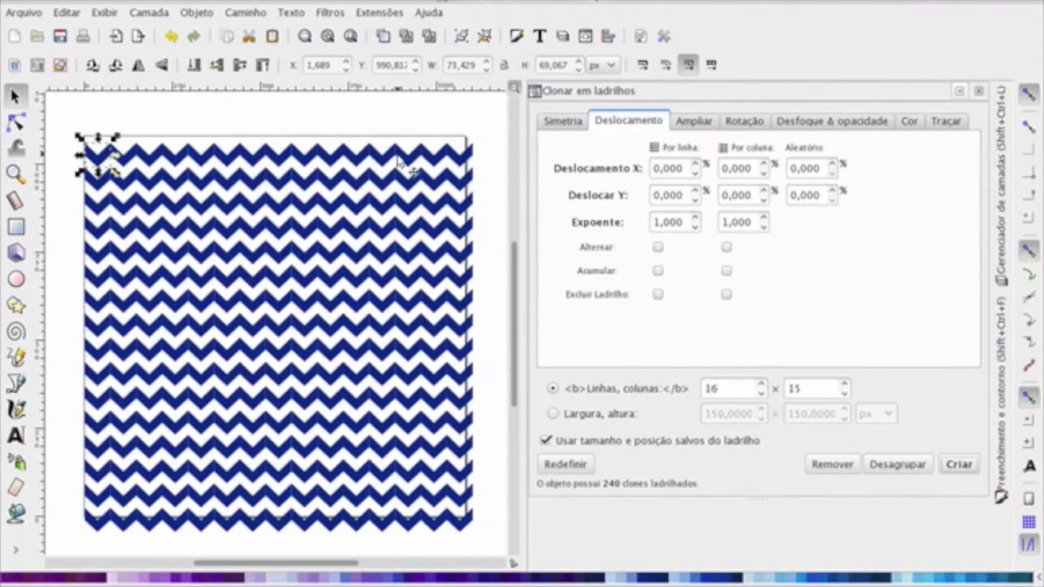
pyautogui.click(15, 173)
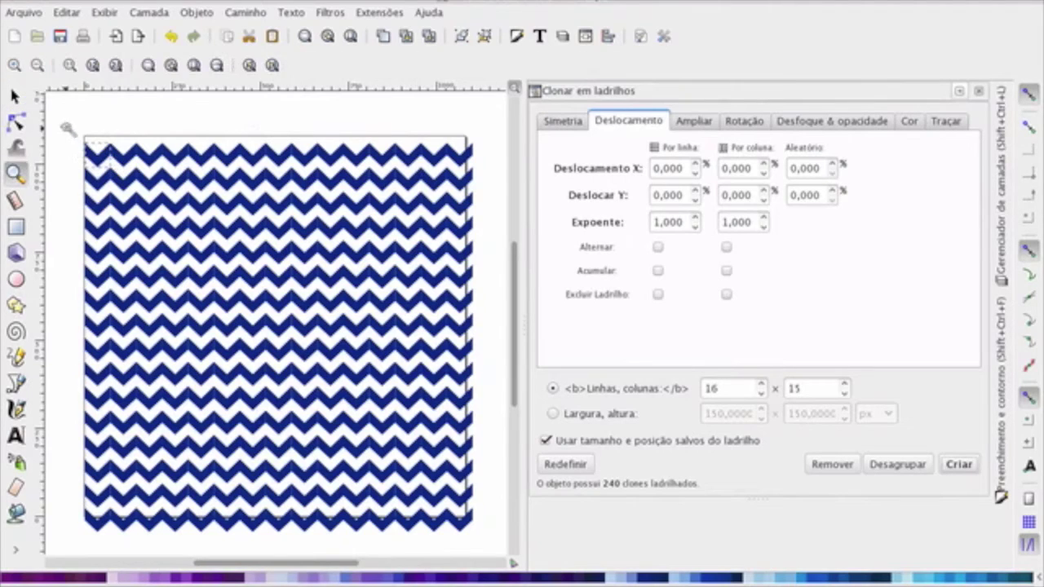
pyautogui.moveTo(58, 122); pyautogui.dragTo(186, 229)
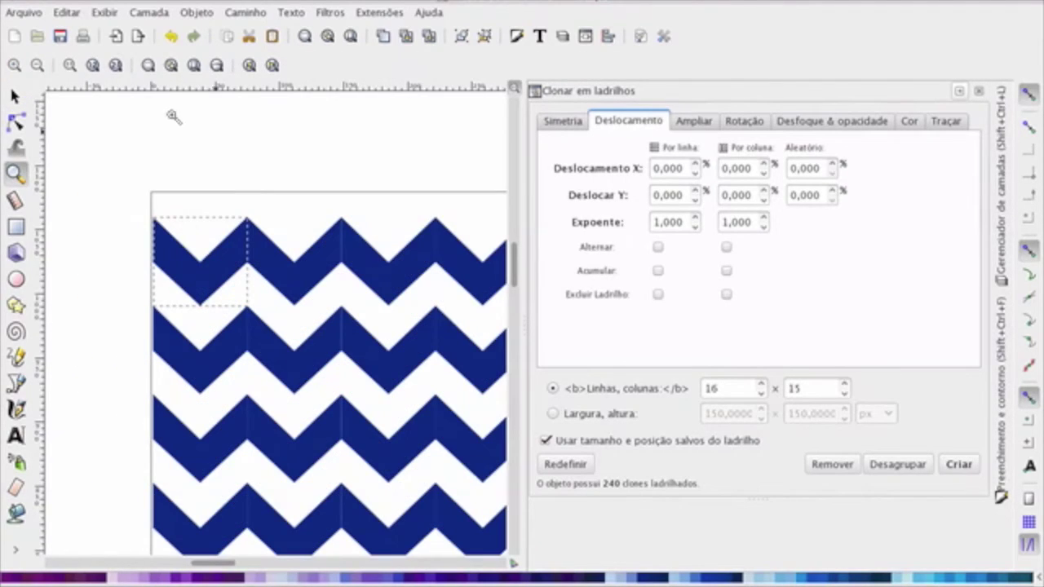
pyautogui.click(14, 96)
pyautogui.click(196, 261)
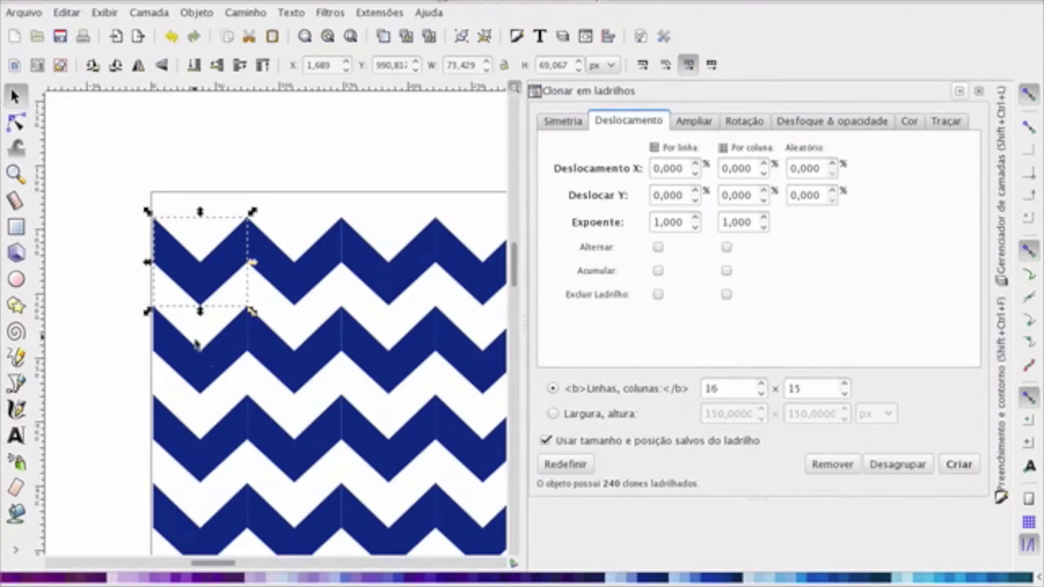
pyautogui.moveTo(196, 272); pyautogui.dragTo(204, 360)
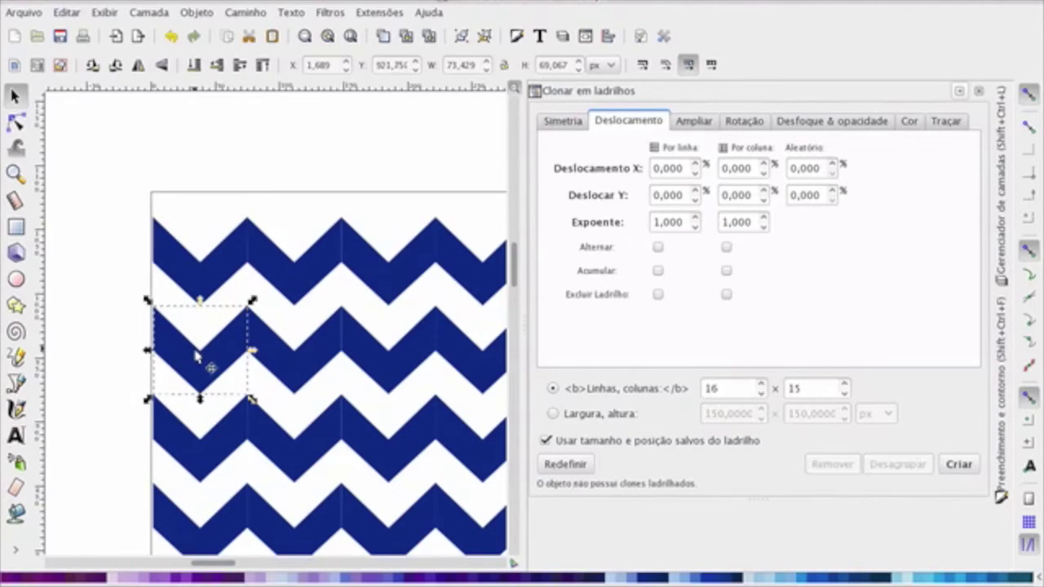
pyautogui.keyDown('shift'); pyautogui.click(206, 282); pyautogui.keyUp('shift')
pyautogui.keyDown('shift'); pyautogui.click(227, 439); pyautogui.keyUp('shift')
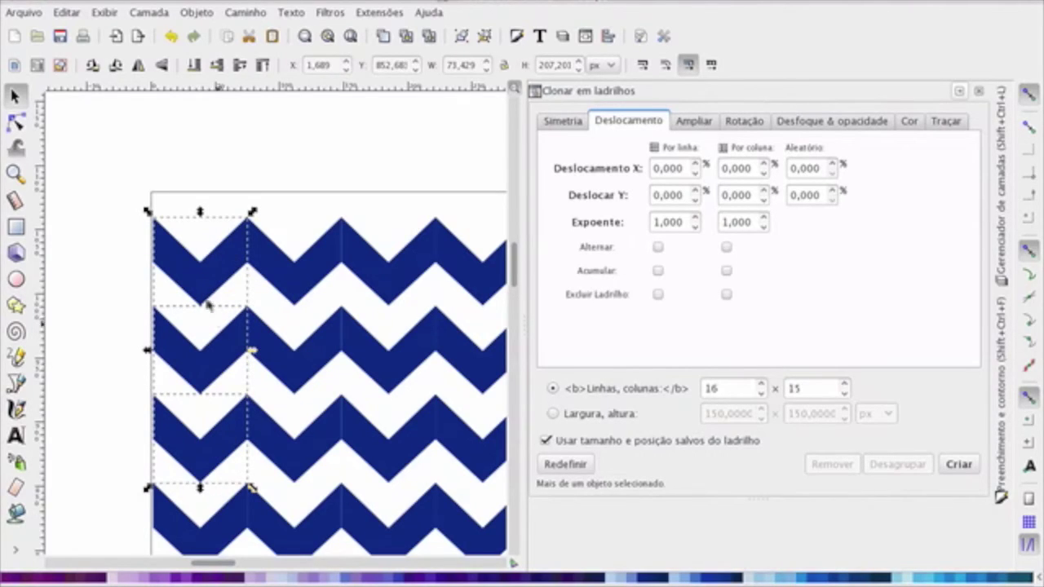
pyautogui.keyDown('shift'); pyautogui.click(290, 282); pyautogui.keyUp('shift')
pyautogui.keyDown('shift'); pyautogui.click(381, 258); pyautogui.keyUp('shift')
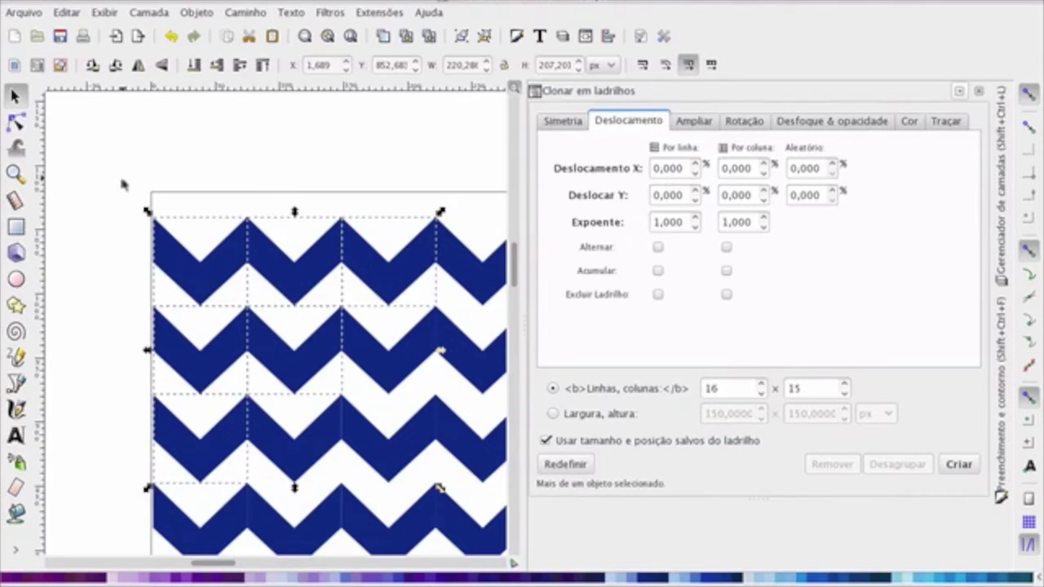
pyautogui.press('Delete')
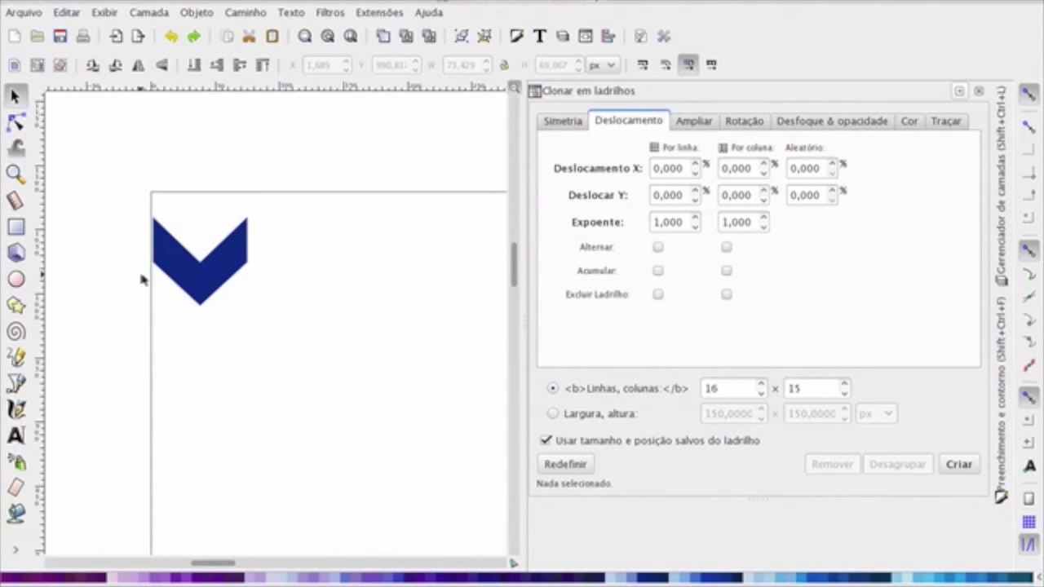
# Try tiling the chevron with a 50% vertical shift per row, check the row spacing, and undo the clones
pyautogui.scroll(-4, 140, 279)
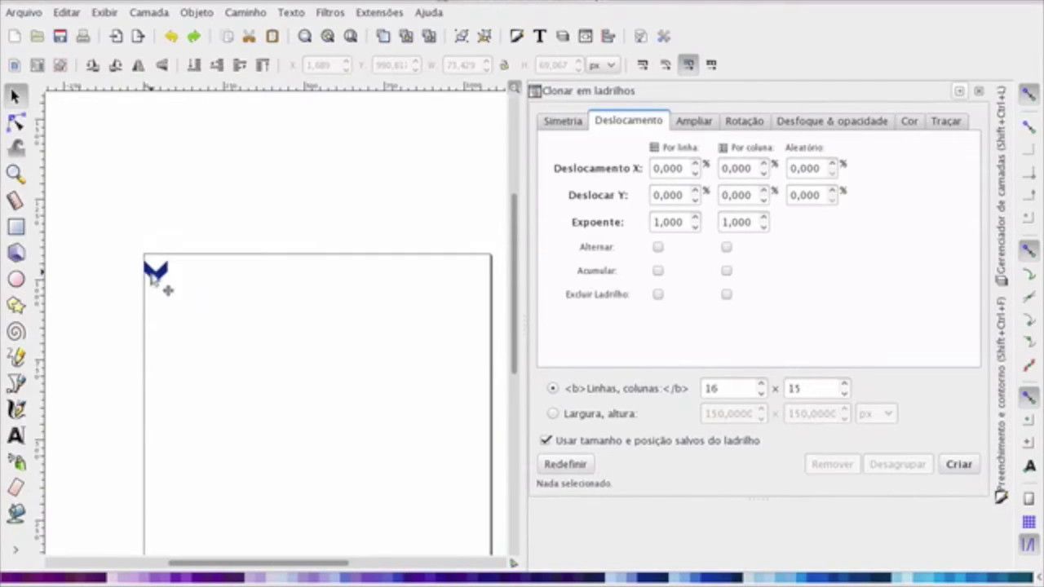
pyautogui.click(156, 276)
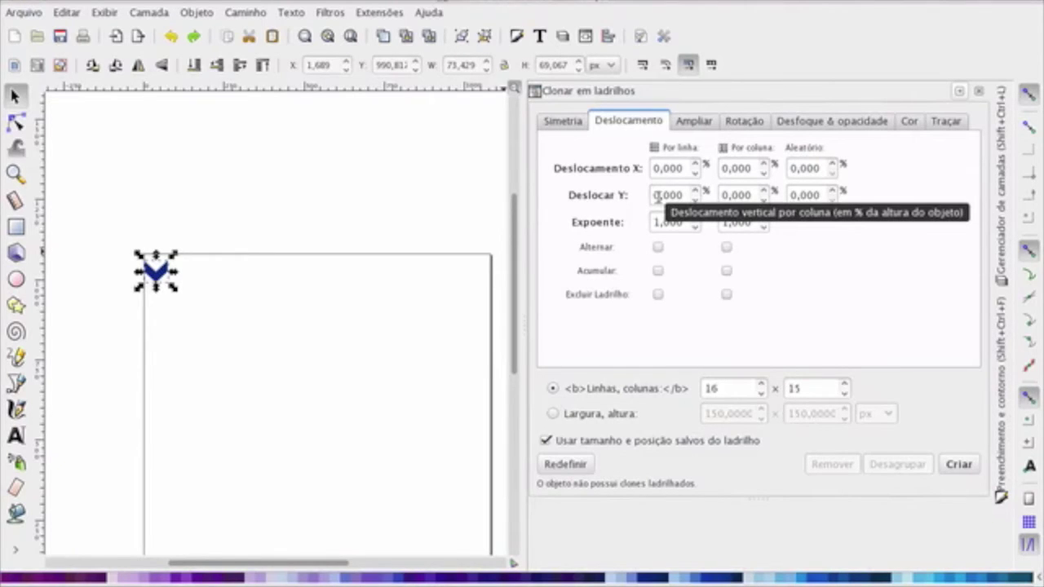
pyautogui.moveTo(658, 198); pyautogui.dragTo(644, 203)
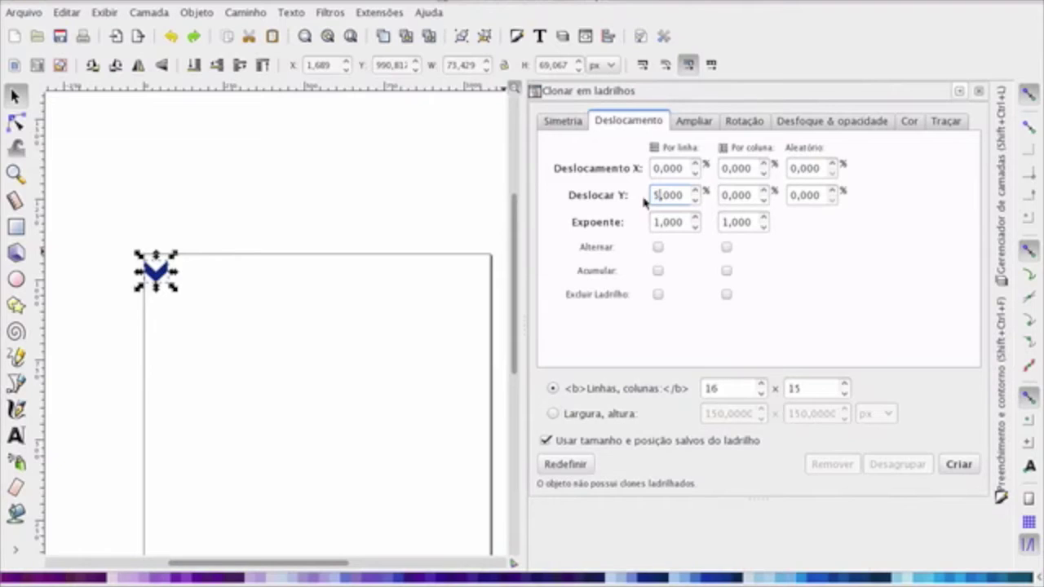
pyautogui.write('50')
pyautogui.click(950, 465)
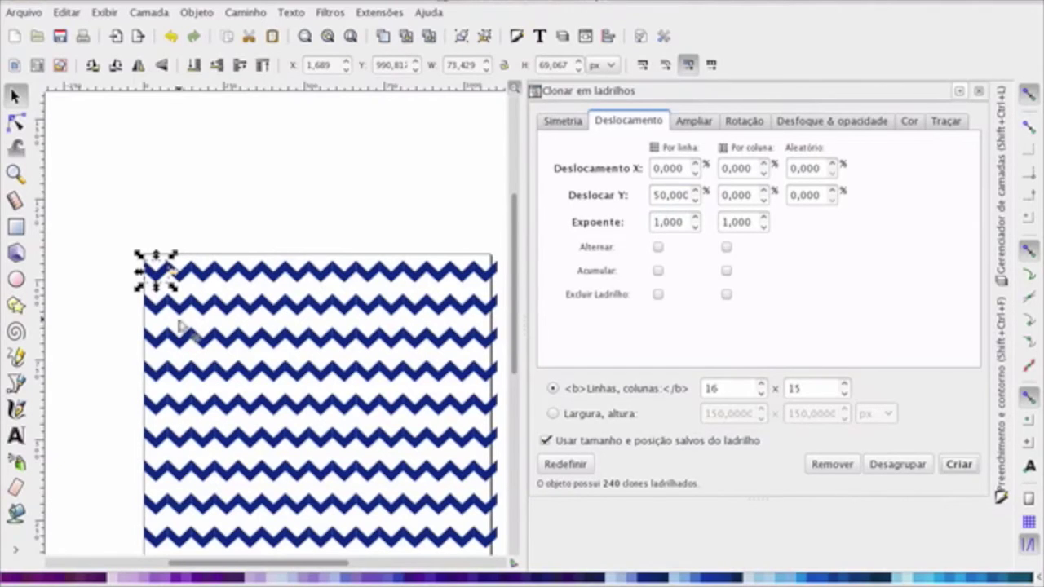
pyautogui.scroll(-4, 322, 203)
pyautogui.scroll(-1, 321, 202)
pyautogui.scroll(4, 322, 202)
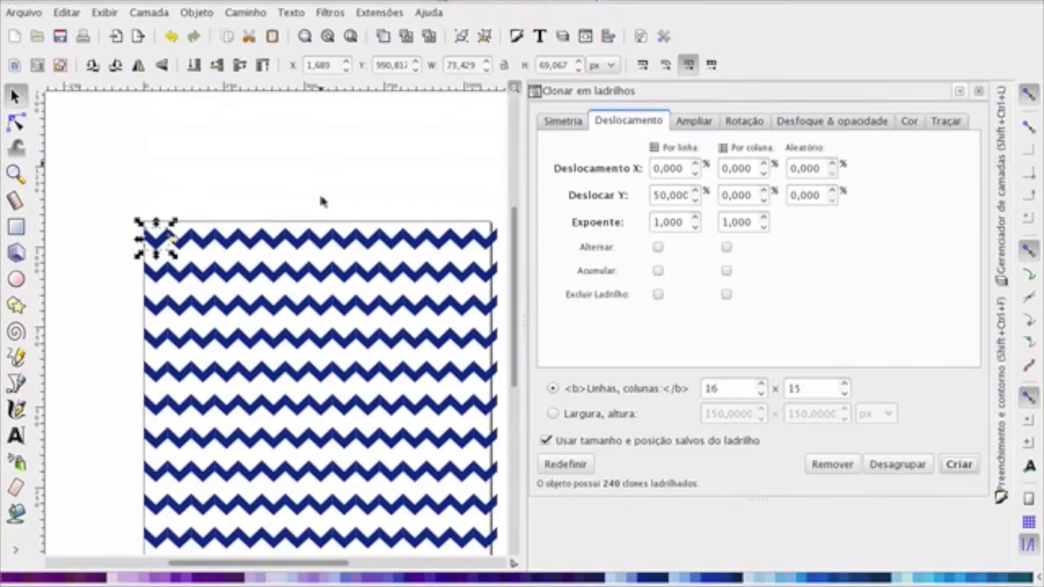
pyautogui.hotkey('ctrl', 'z')
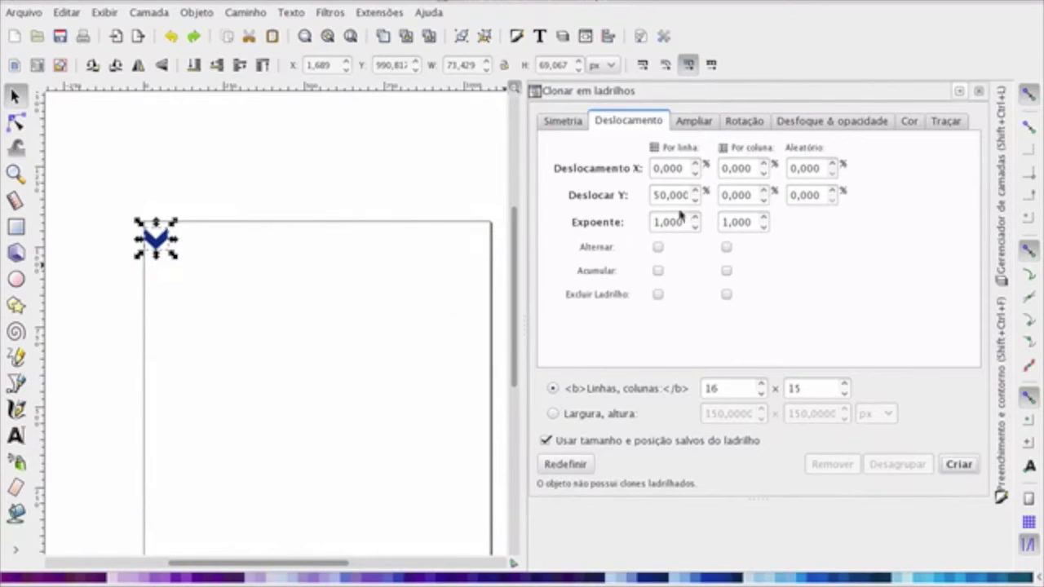
# Set the vertical shift per row back to 0% and create the 16 × 15 tiled clones of the chevron
pyautogui.moveTo(665, 197); pyautogui.dragTo(618, 201)
pyautogui.write('0')
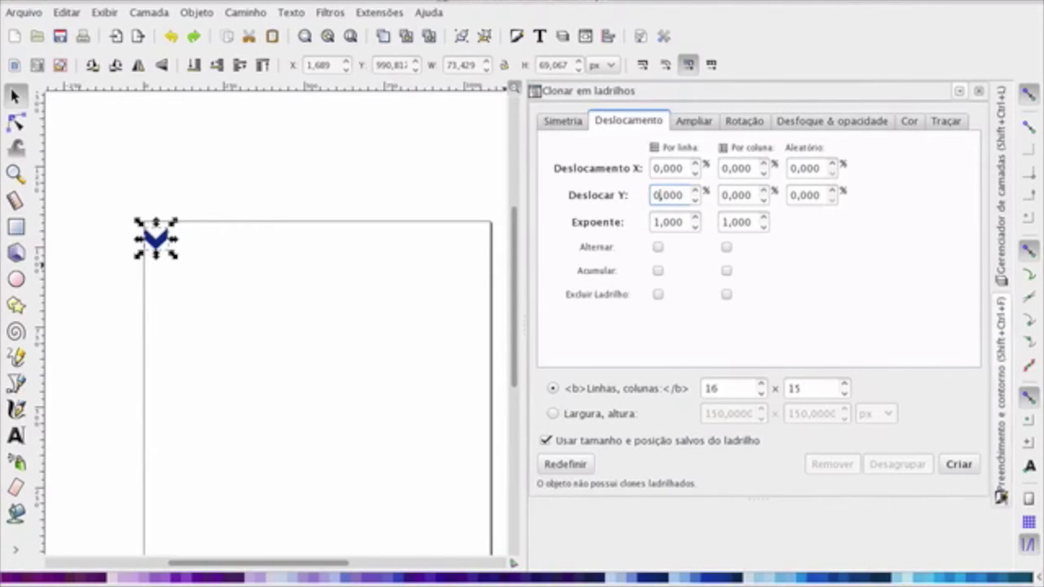
pyautogui.click(960, 464)
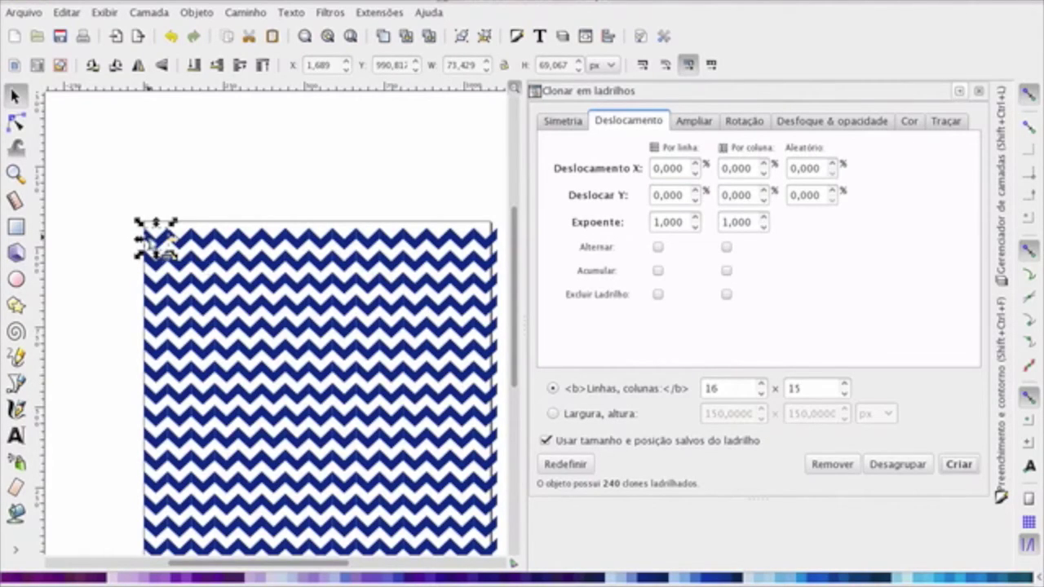
# Select chevrons in the pattern's first row in turn to tell the original chevron from its clones
pyautogui.click(114, 272)
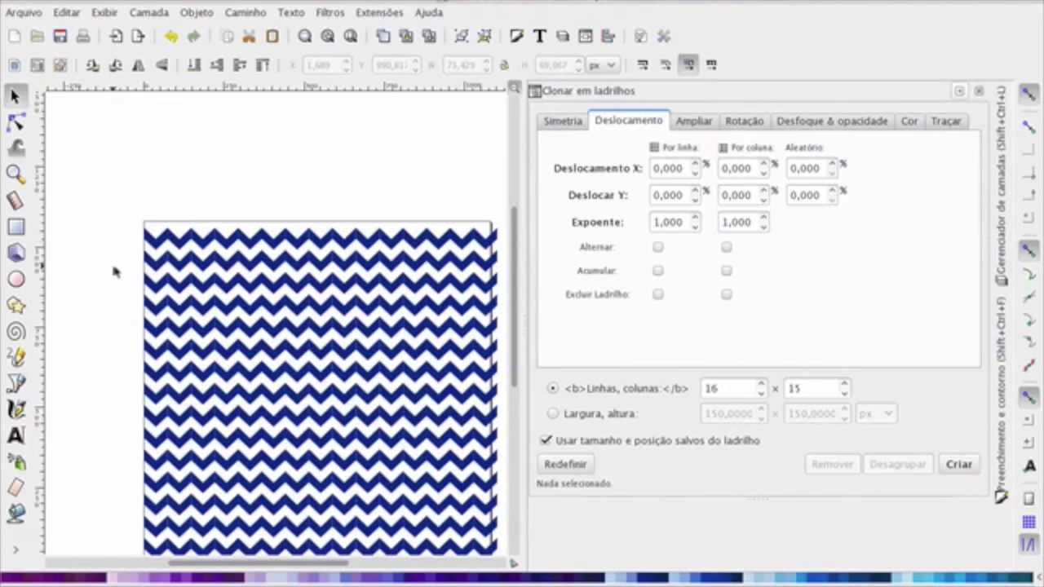
pyautogui.click(155, 249)
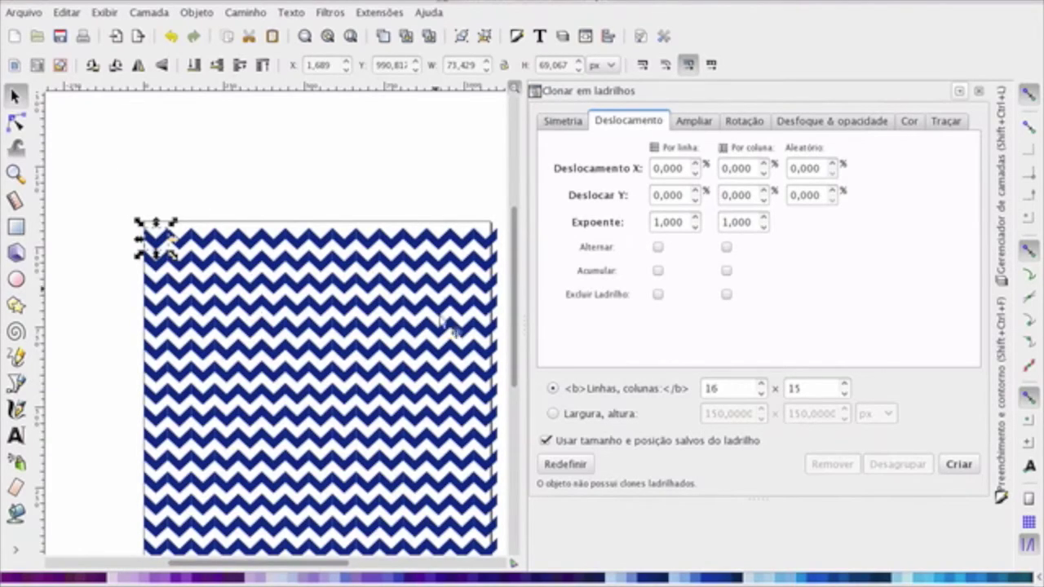
pyautogui.click(287, 190)
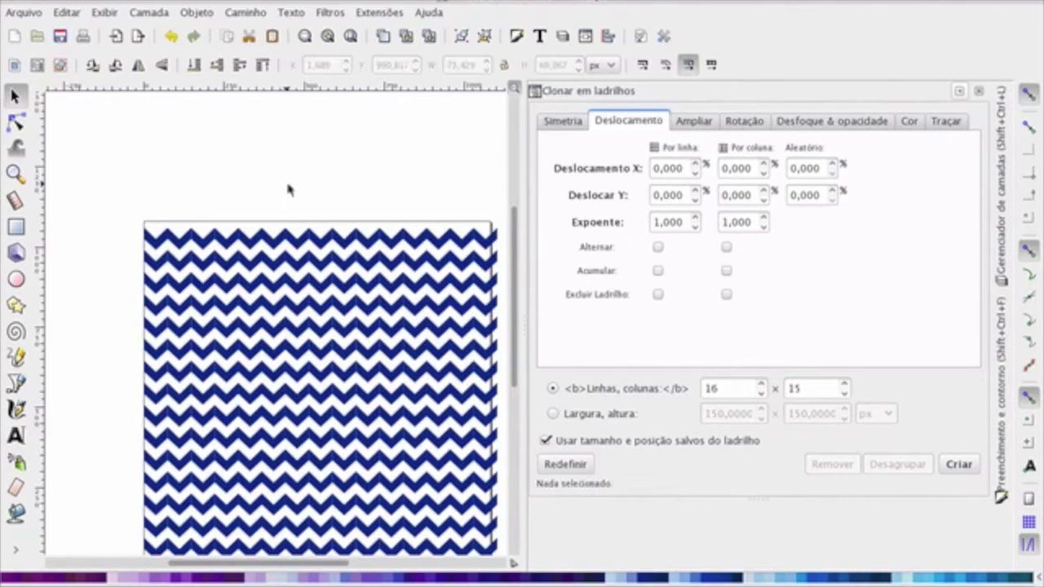
pyautogui.click(161, 252)
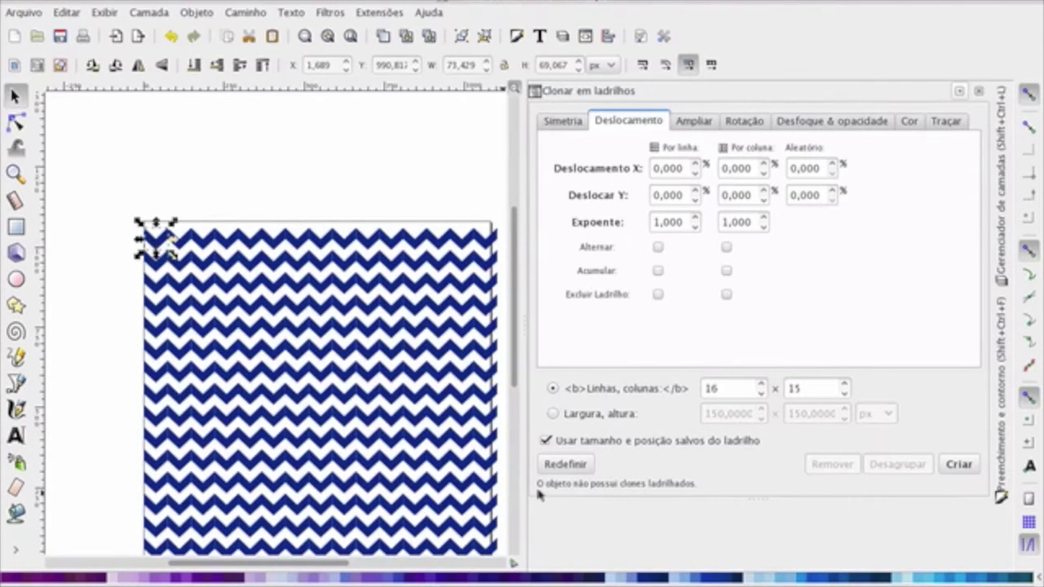
pyautogui.click(387, 245)
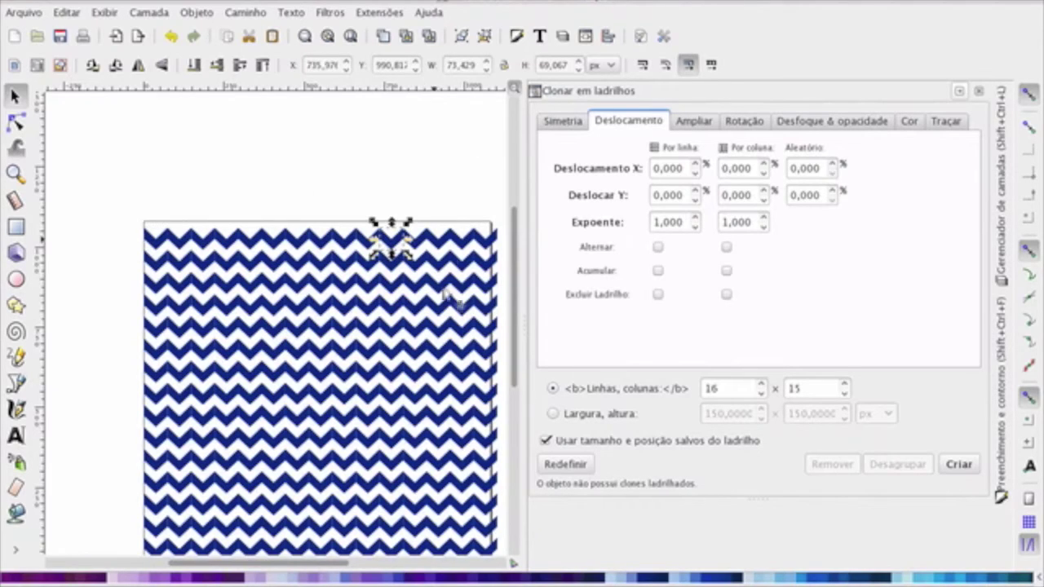
pyautogui.click(164, 250)
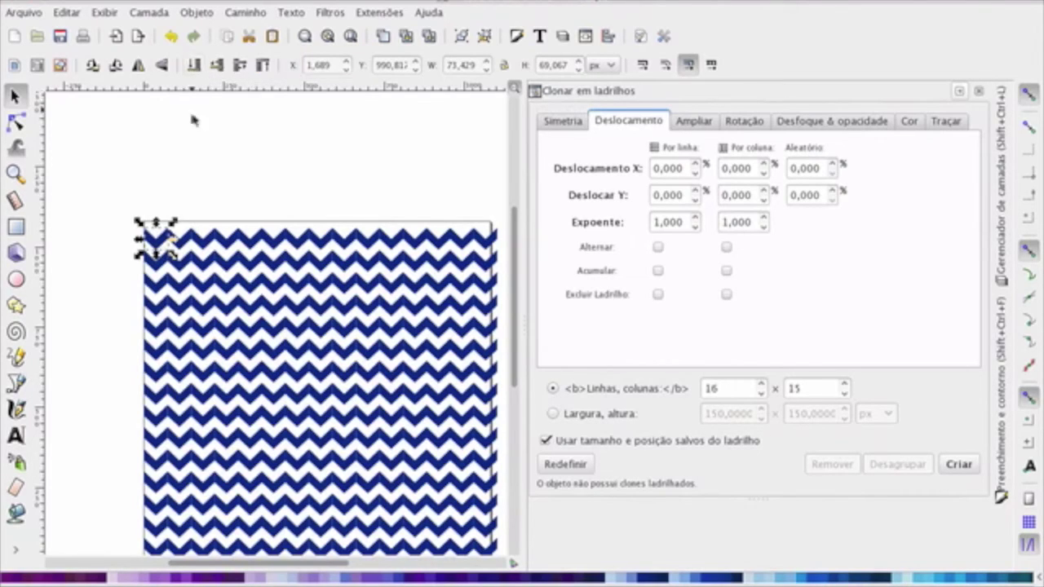
pyautogui.click(200, 194)
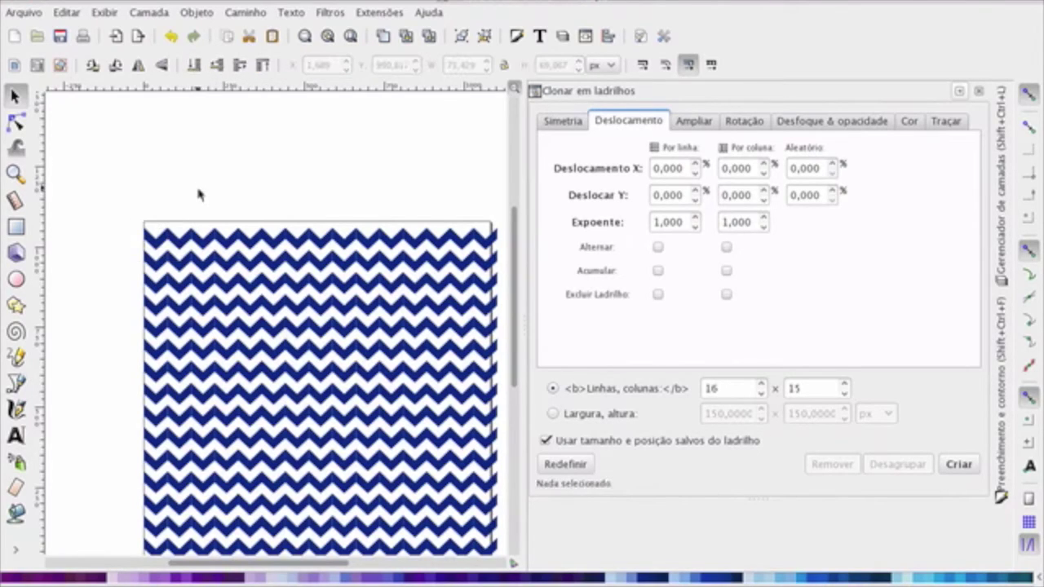
# Move the original chevron out of the pattern to the empty canvas beyond the page's upper-left corner, about X -166, Y 1280 px
pyautogui.click(168, 253)
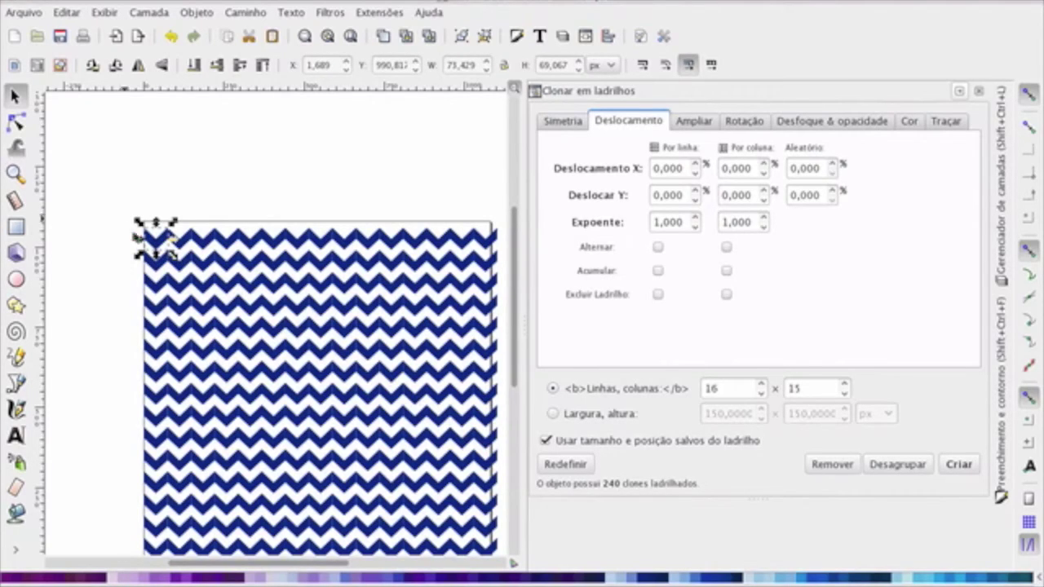
pyautogui.moveTo(162, 248); pyautogui.dragTo(110, 157)
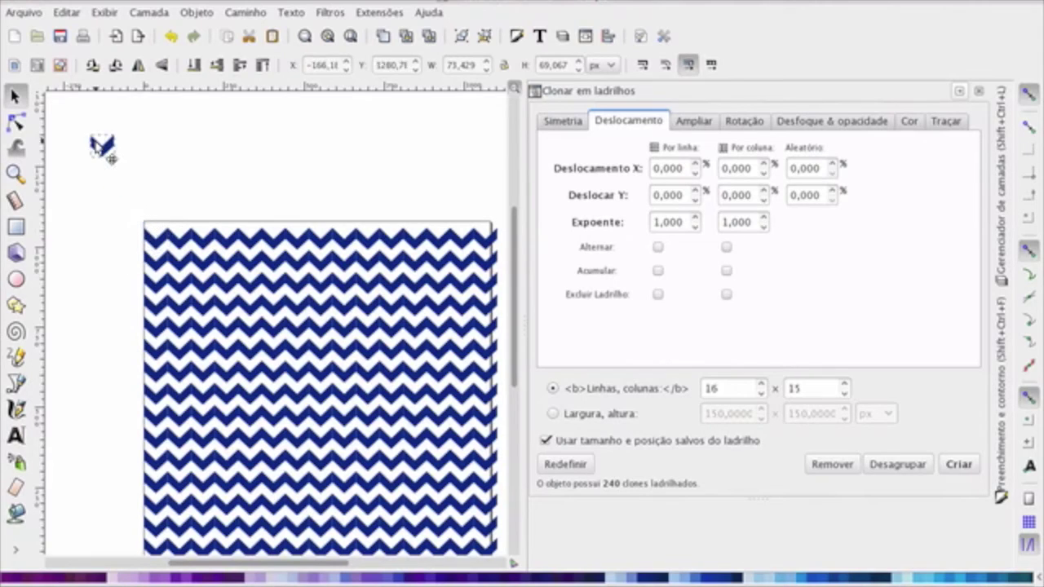
pyautogui.click(122, 214)
# Examine the chevron pattern's coverage of the page and the joins between clones near the page's upper-left corner
pyautogui.scroll(-1, 106, 246)
pyautogui.hscroll(1, 106, 246)
pyautogui.scroll(-1, 105, 246)
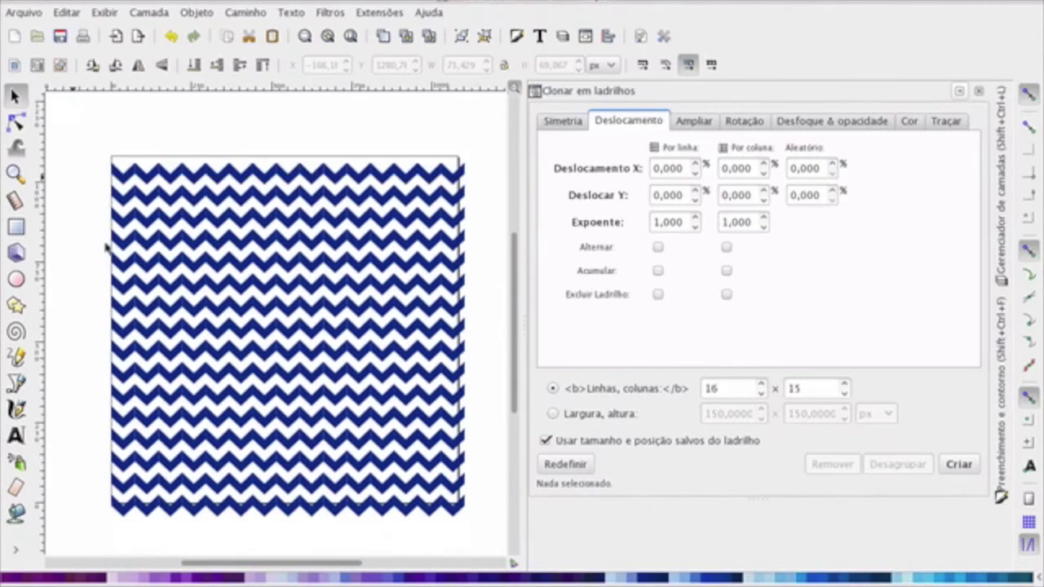
pyautogui.click(15, 173)
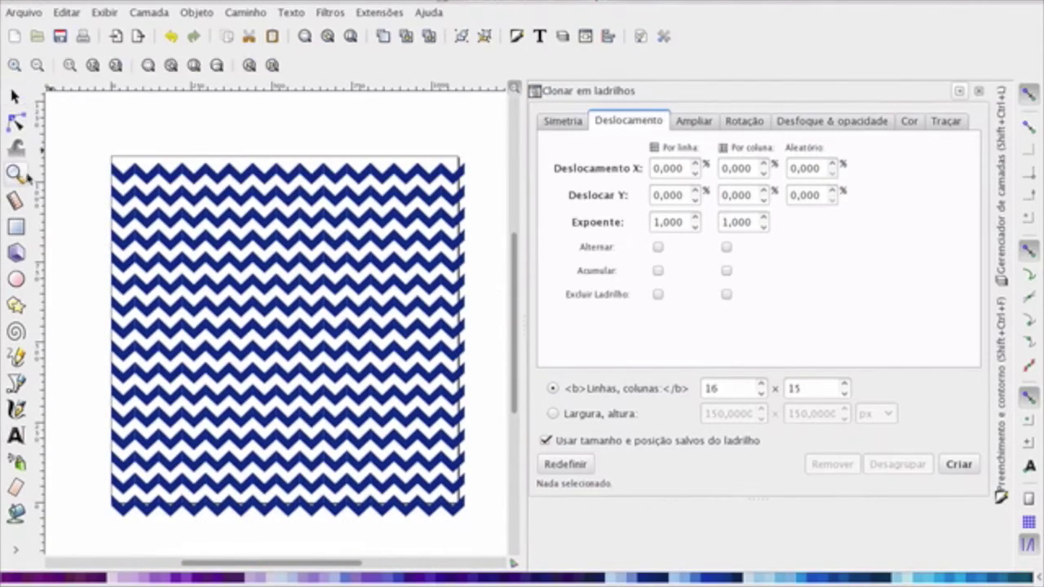
pyautogui.moveTo(89, 154); pyautogui.dragTo(270, 229)
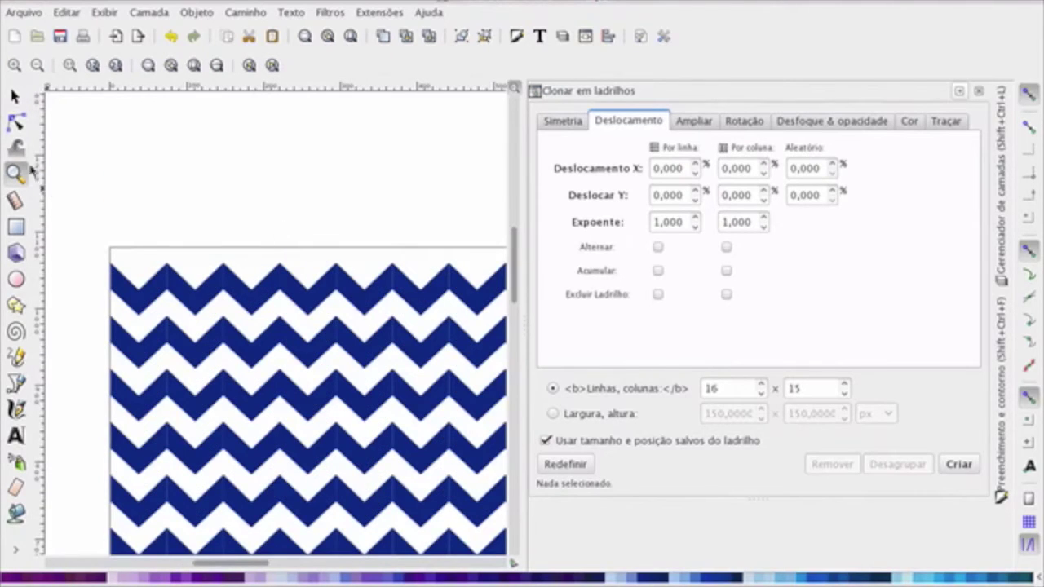
pyautogui.click(16, 96)
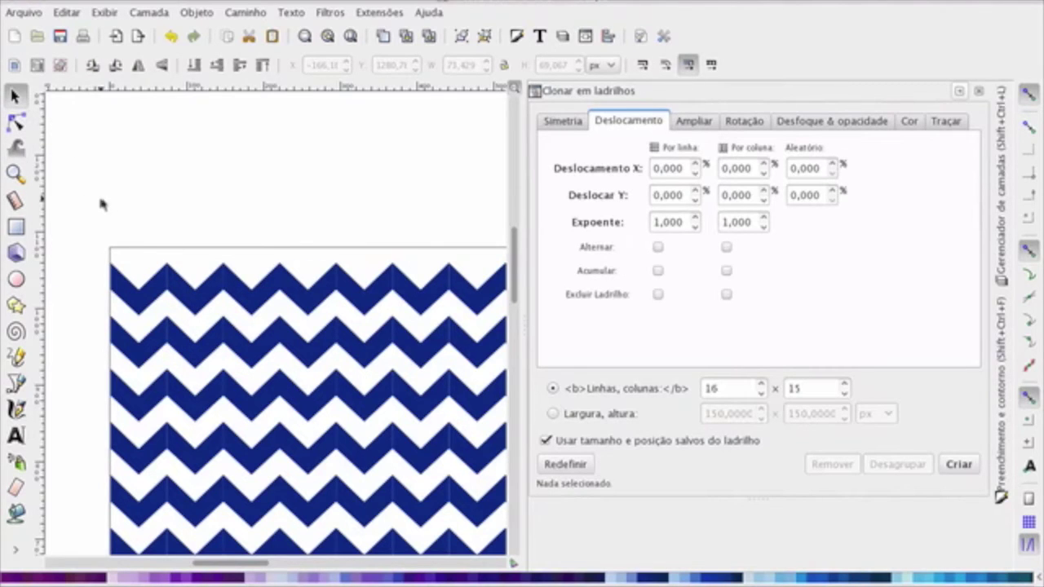
pyautogui.scroll(-3, 102, 204)
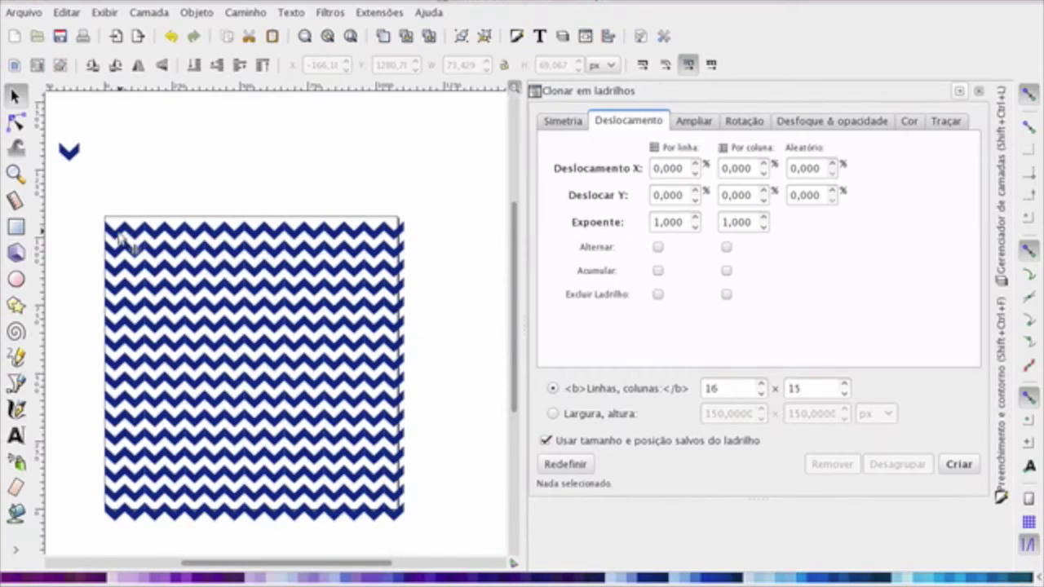
# Select the whole single row of chevrons along the page's upper edge and merge them into one path with Union
pyautogui.moveTo(422, 233); pyautogui.dragTo(52, 521)
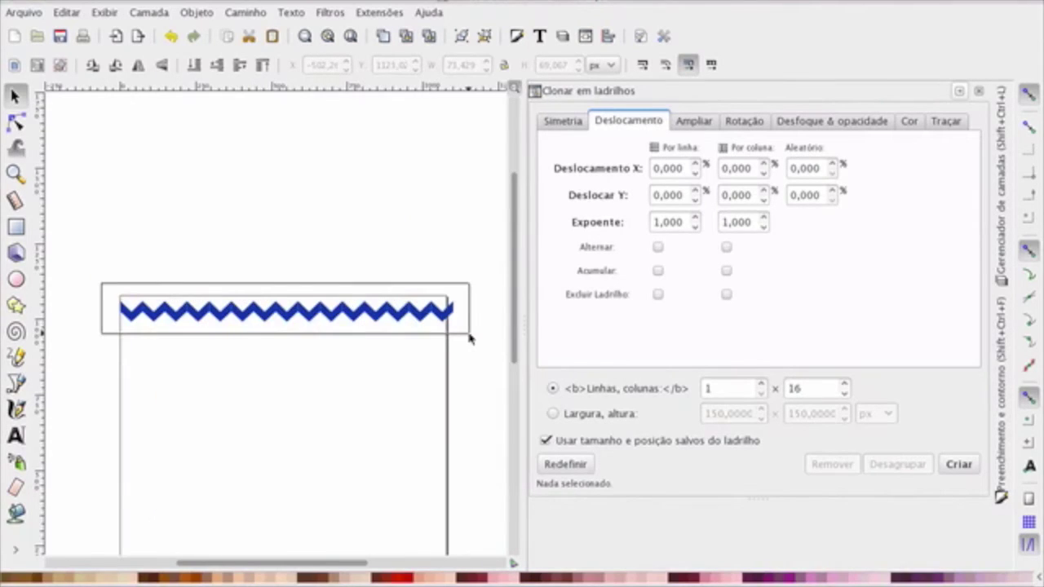
pyautogui.moveTo(470, 338); pyautogui.dragTo(470, 338)
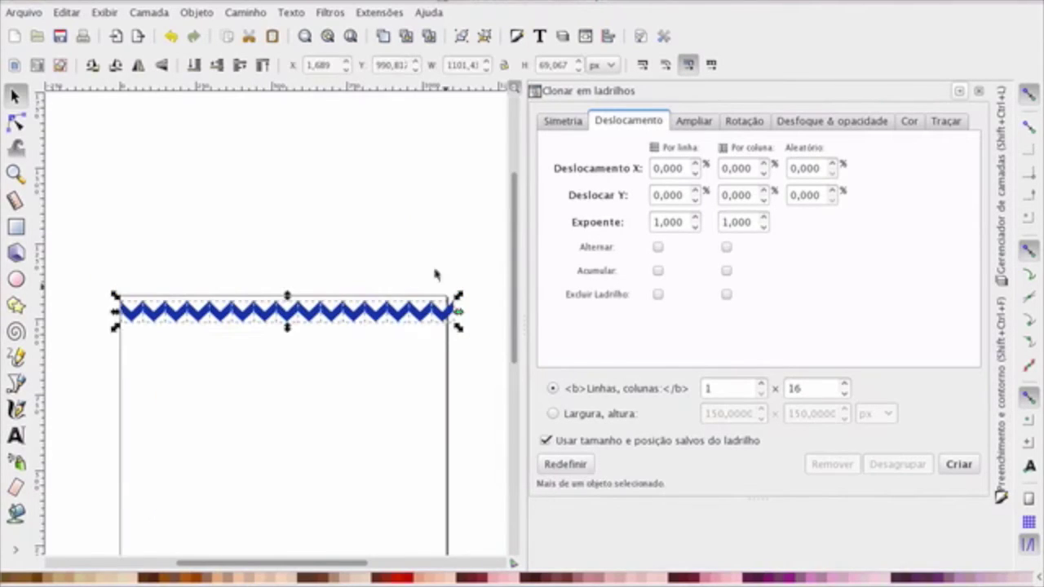
pyautogui.click(246, 13)
pyautogui.click(260, 31)
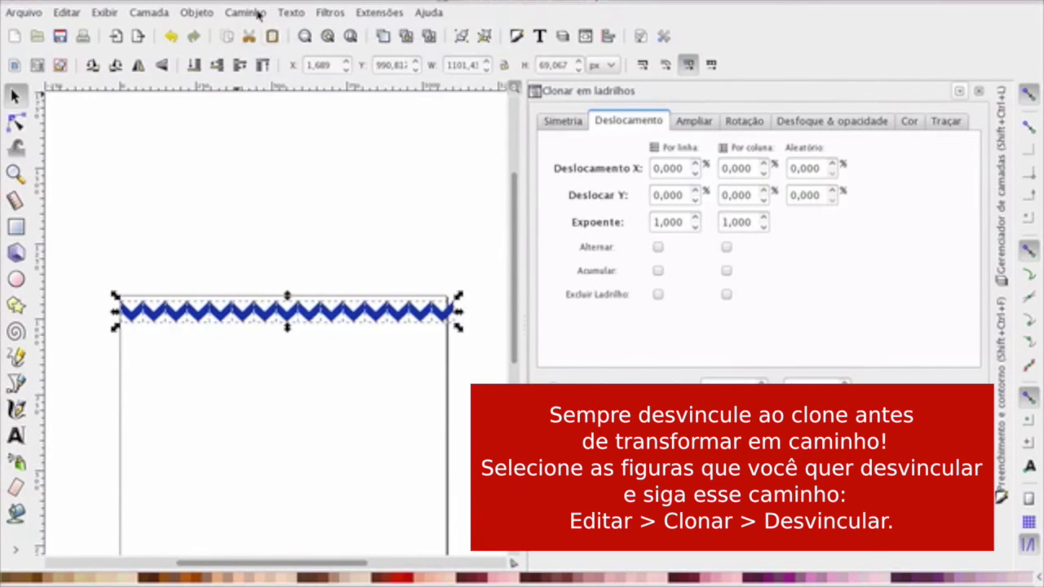
pyautogui.click(252, 12)
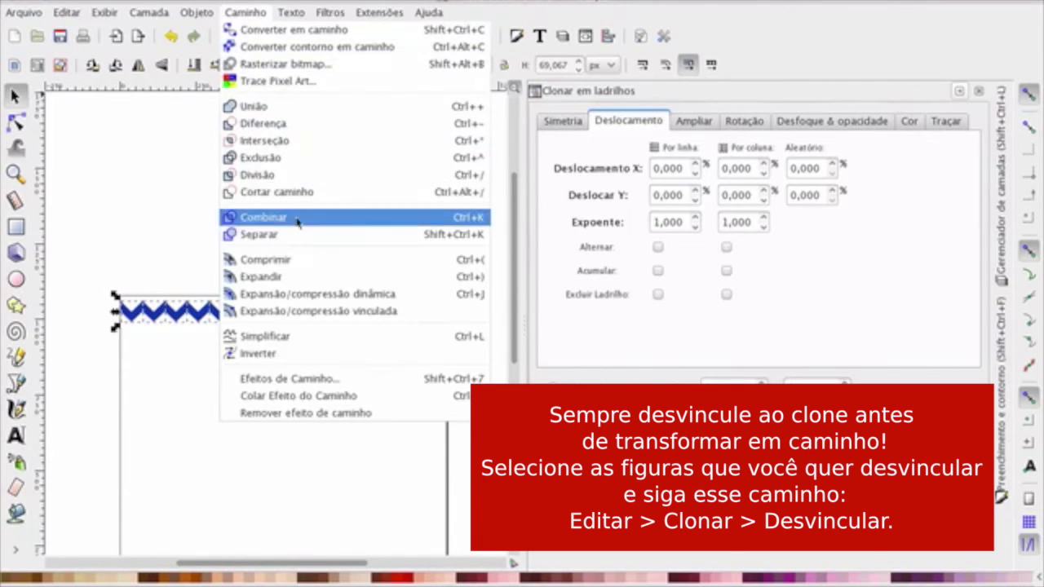
pyautogui.click(290, 107)
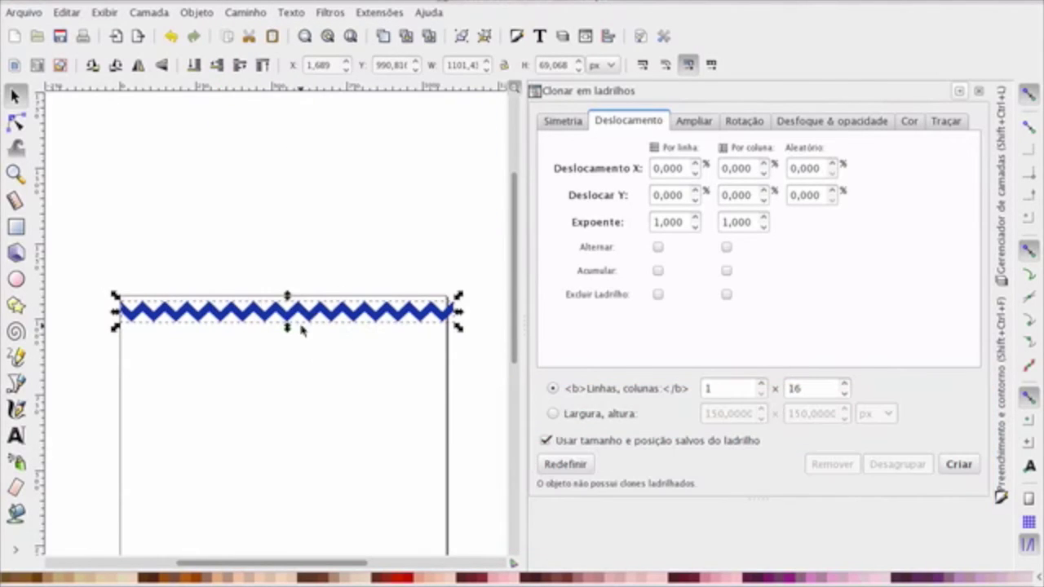
# Slide the zigzag row flush with the page's right edge and back to the left edge to compare its length with the page width
pyautogui.click(317, 346)
pyautogui.click(316, 325)
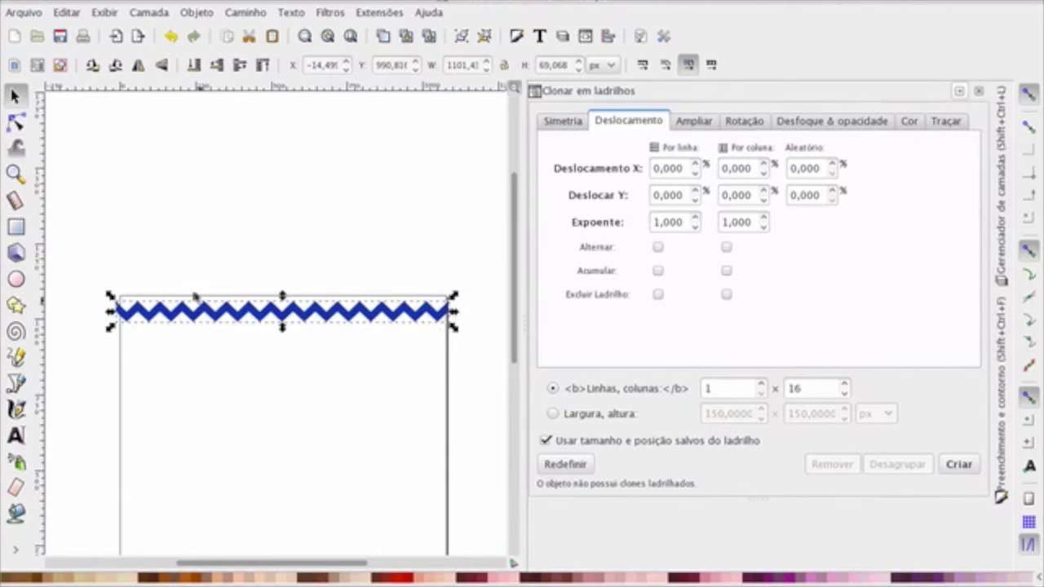
pyautogui.click(149, 224)
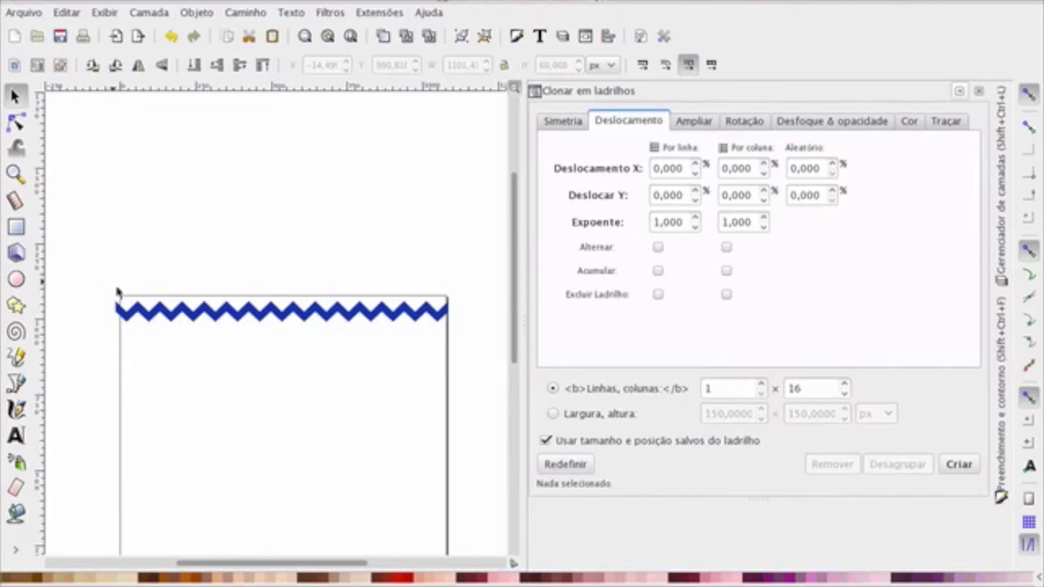
pyautogui.moveTo(137, 317); pyautogui.dragTo(141, 312)
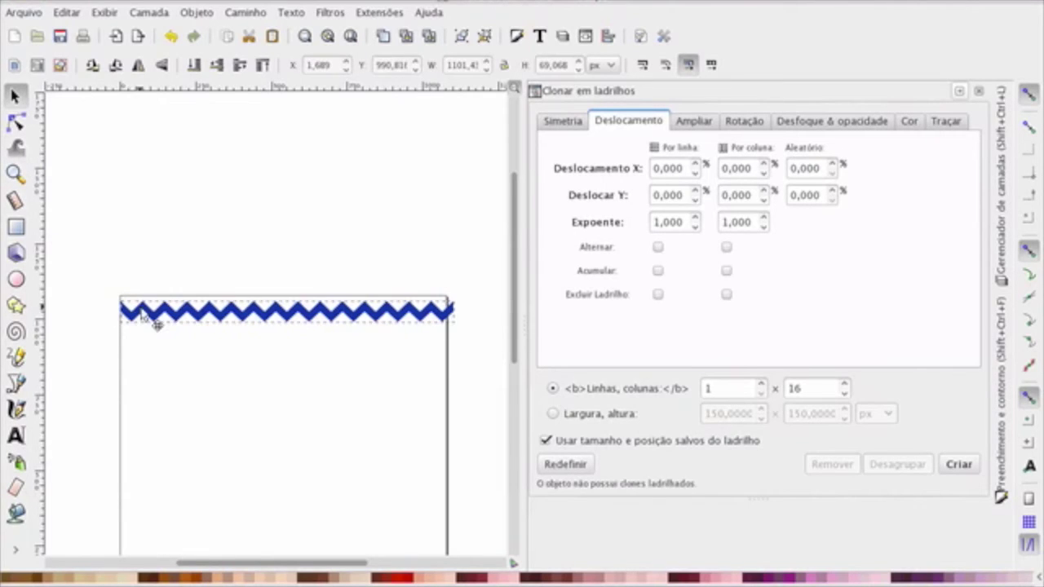
pyautogui.click(478, 413)
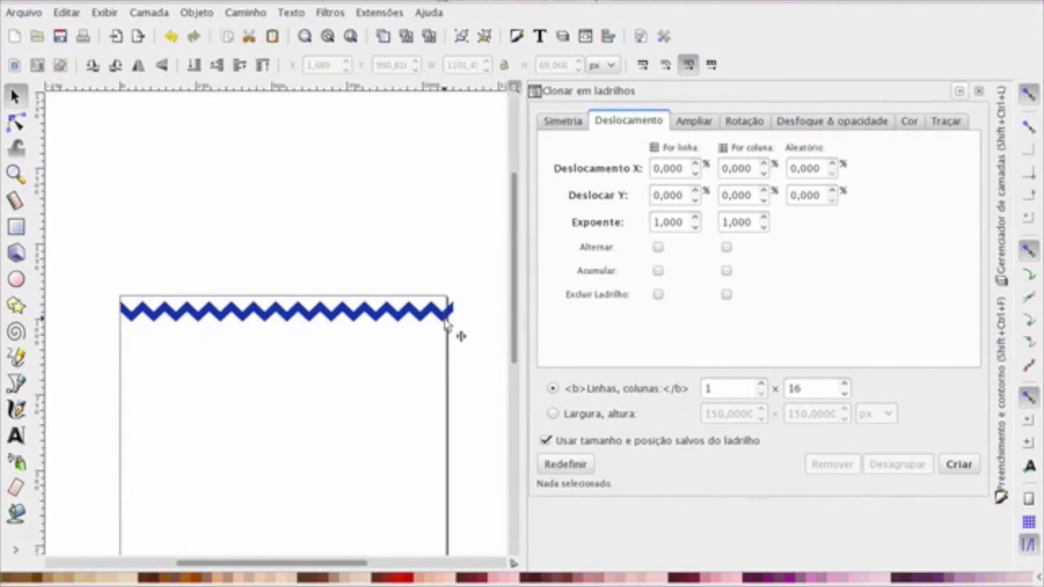
# Scale the zigzag row down proportionally to about 1074 × 66 px, bringing its right end close to the page's right edge
pyautogui.click(450, 314)
pyautogui.moveTo(458, 299); pyautogui.dragTo(452, 298)
pyautogui.click(216, 359)
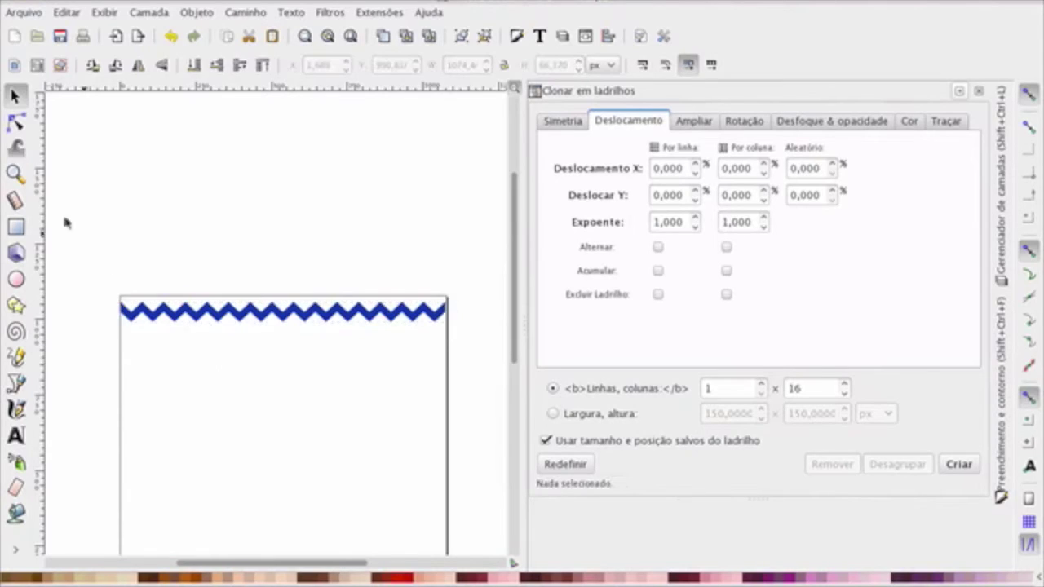
# Set the zigzag row's width to 1080 px
pyautogui.click(16, 174)
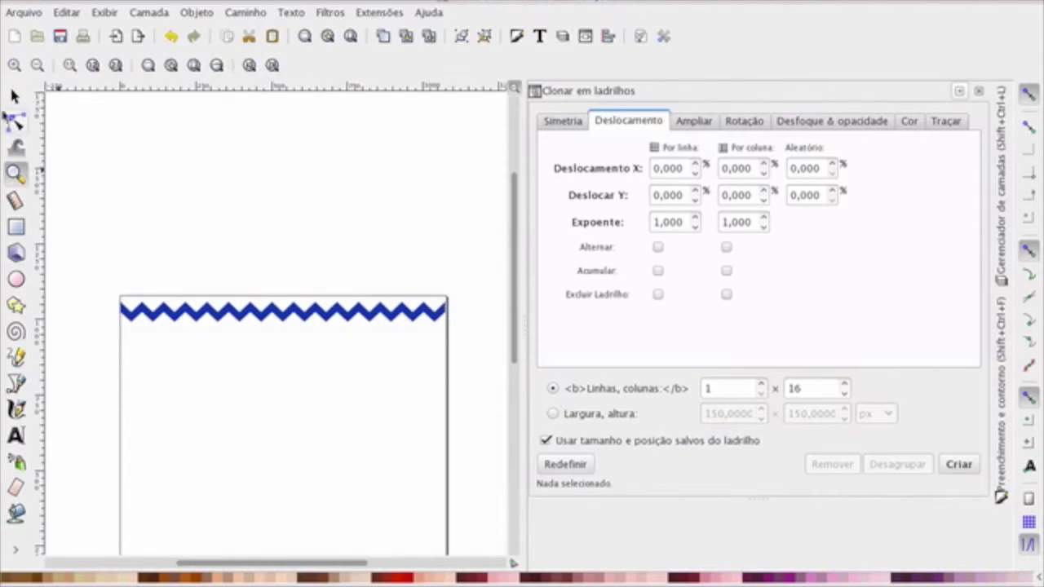
pyautogui.click(15, 96)
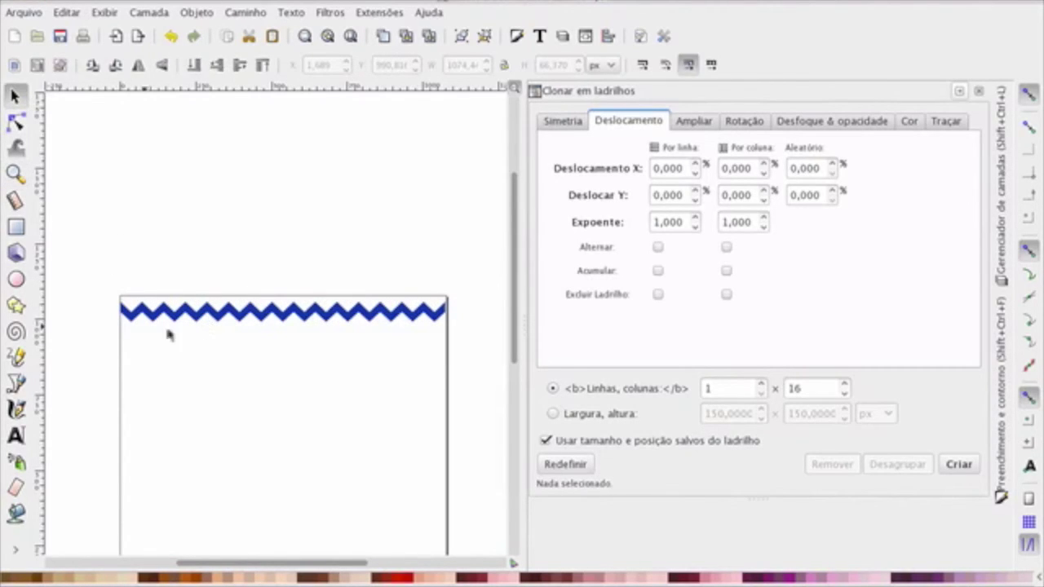
pyautogui.click(342, 313)
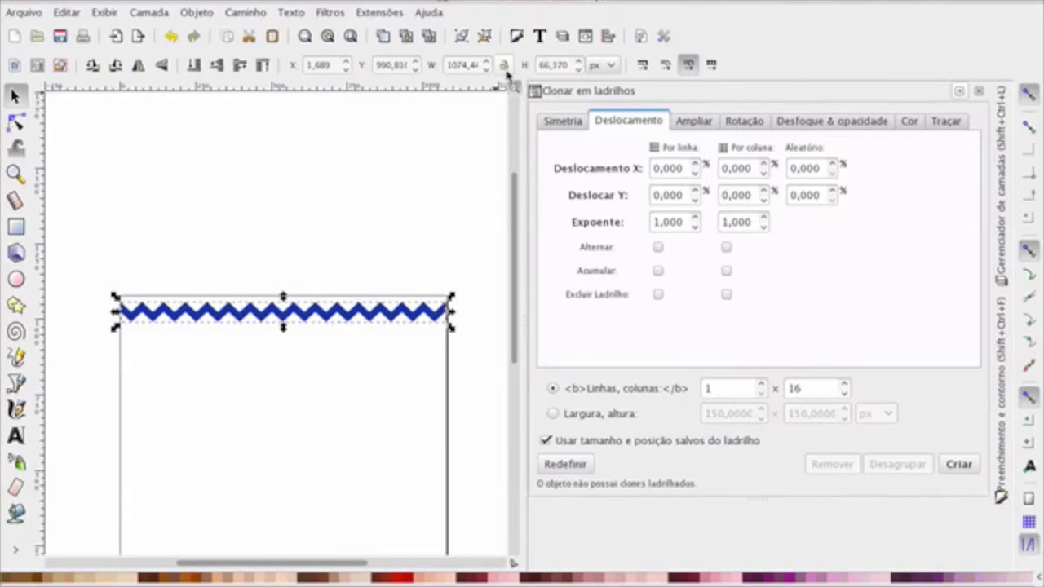
pyautogui.click(465, 65)
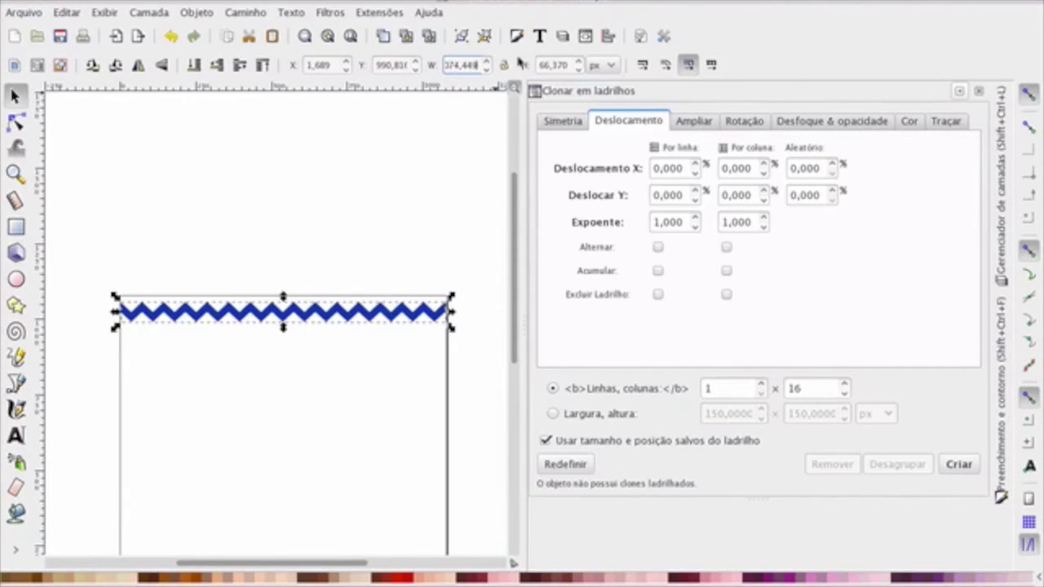
pyautogui.write('1080')
pyautogui.press('Return')
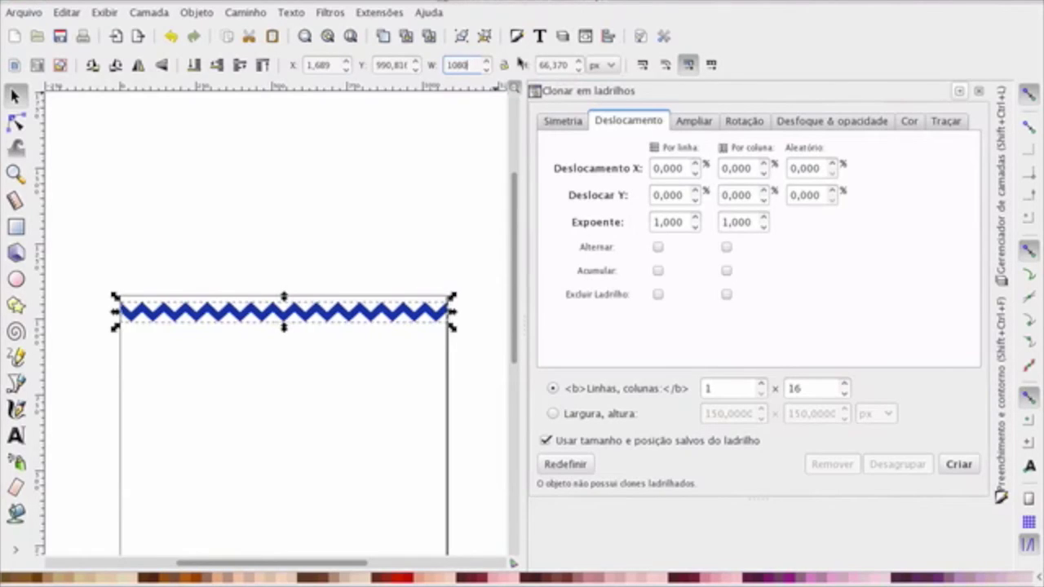
pyautogui.click(349, 230)
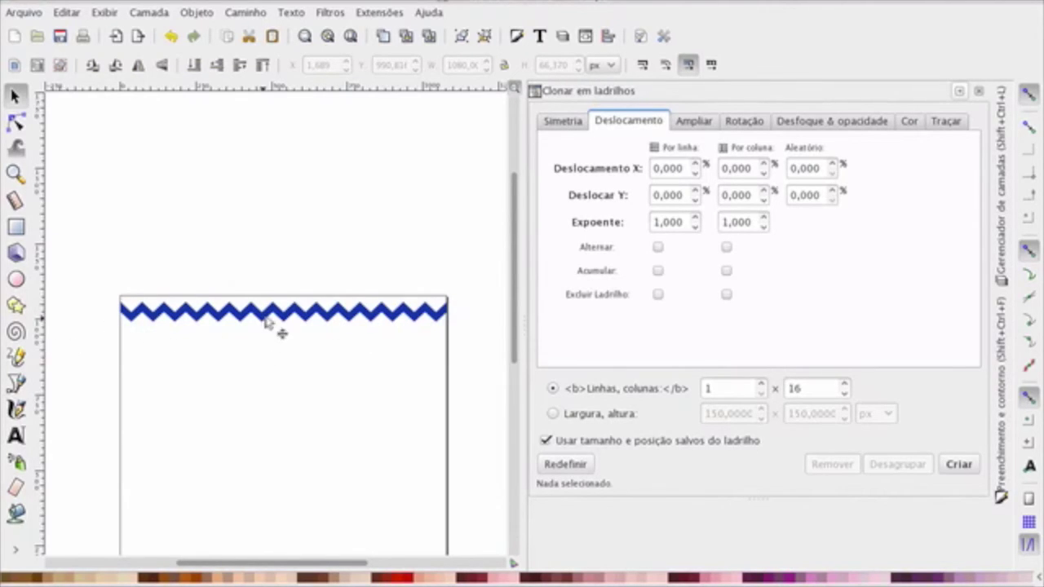
# Move the zigzag row by hand against the page's upper-left corner, to about X 2, Y 1004 px
pyautogui.moveTo(275, 317)
pyautogui.mouseDown()
pyautogui.moveTo(273, 308)
pyautogui.moveTo(282, 324)
pyautogui.moveTo(270, 320)
pyautogui.mouseUp()
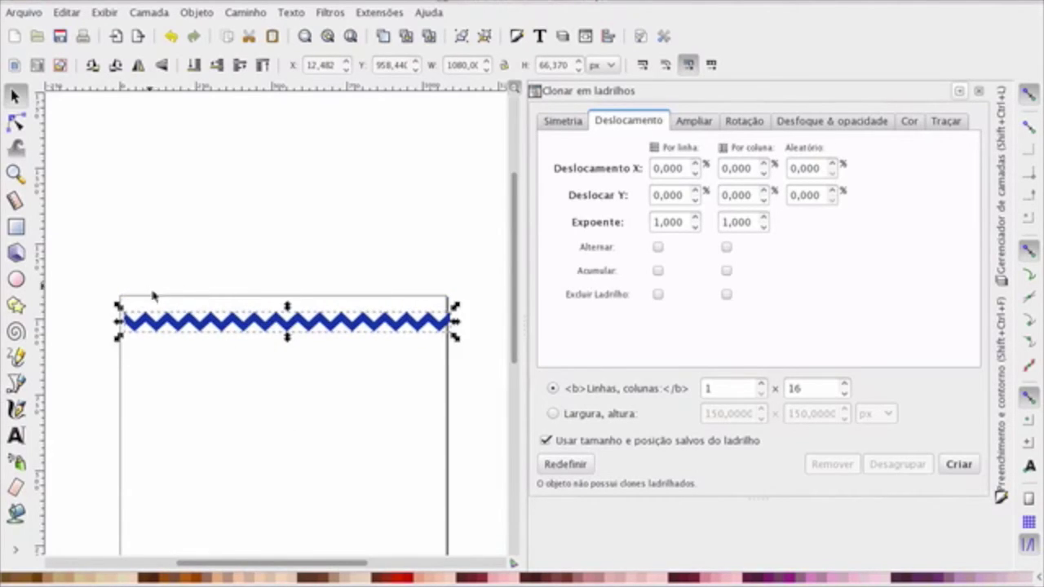
pyautogui.click(183, 398)
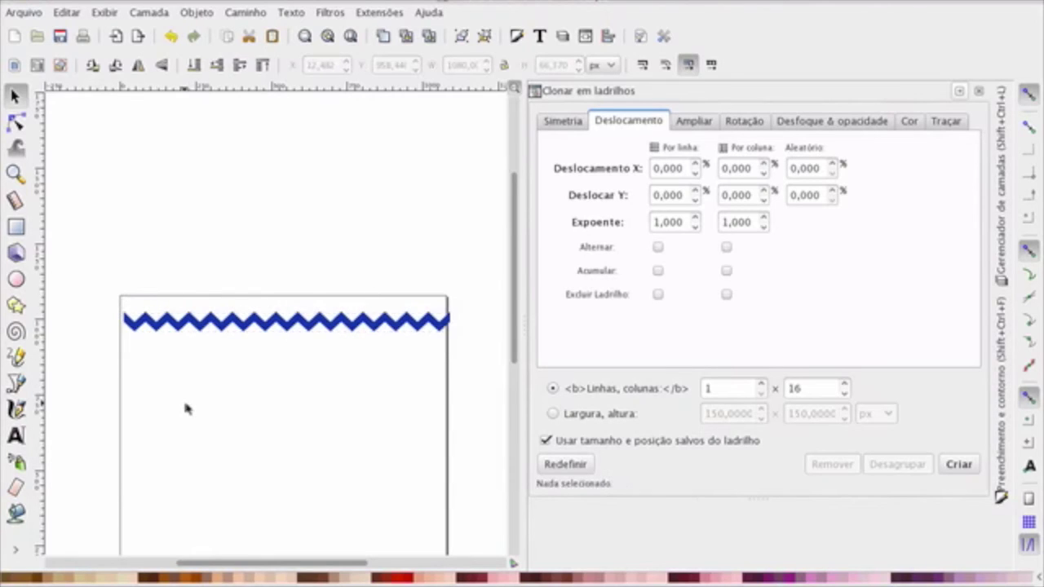
pyautogui.click(195, 327)
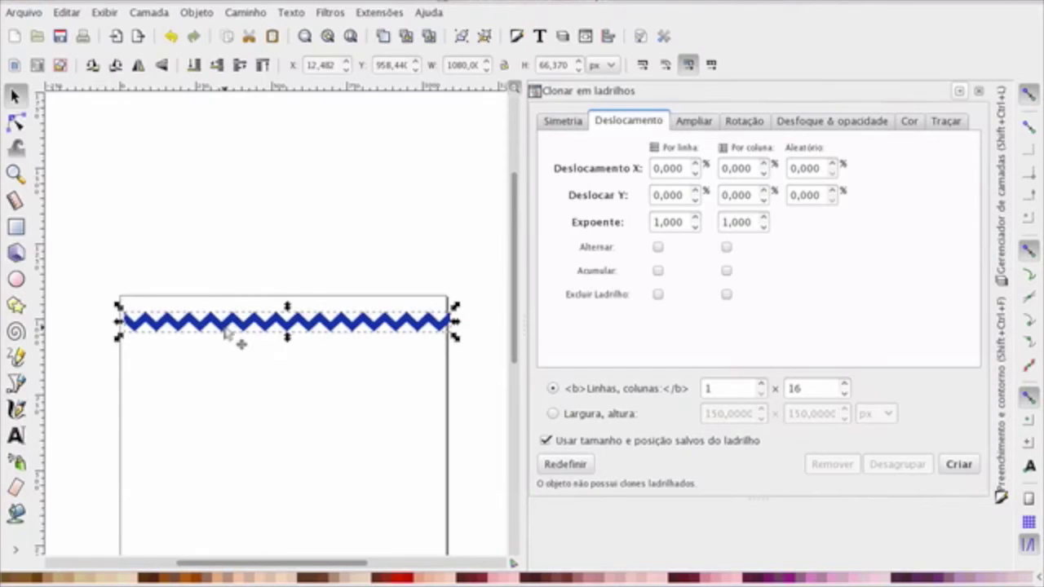
pyautogui.moveTo(226, 333); pyautogui.dragTo(225, 320)
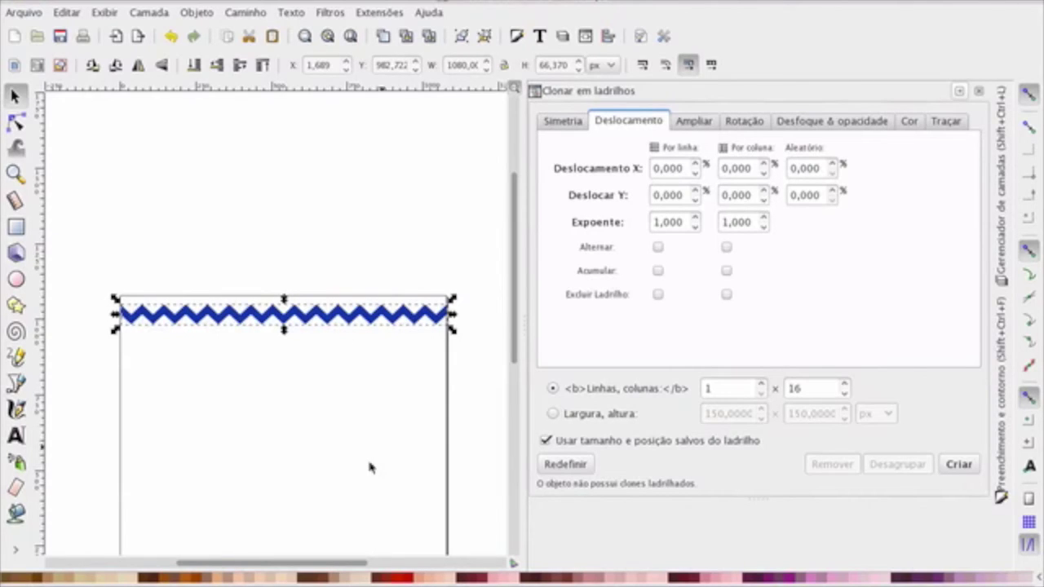
pyautogui.scroll(-3, 321, 424)
pyautogui.moveTo(333, 228); pyautogui.dragTo(331, 225)
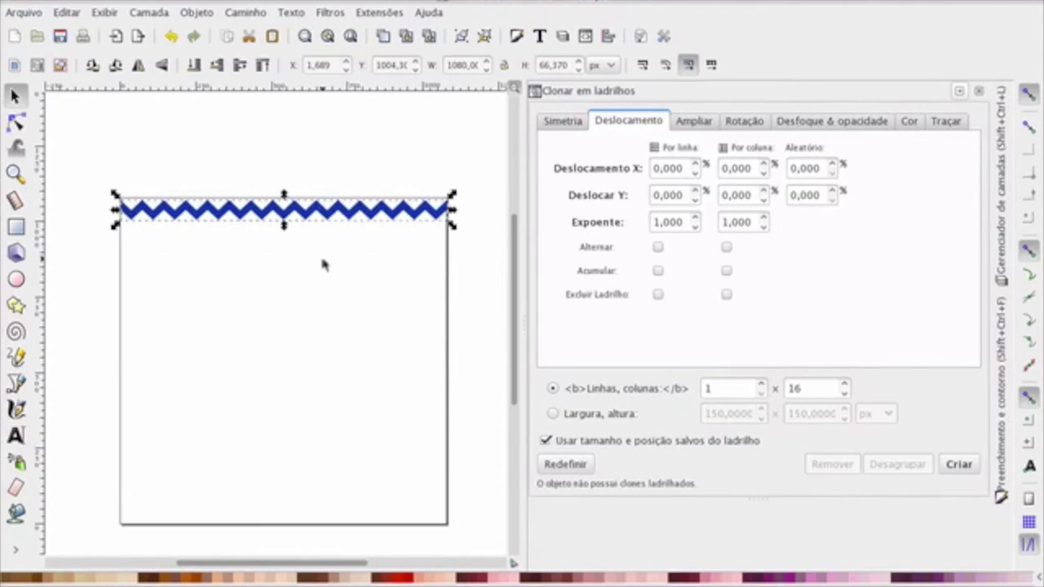
pyautogui.click(323, 264)
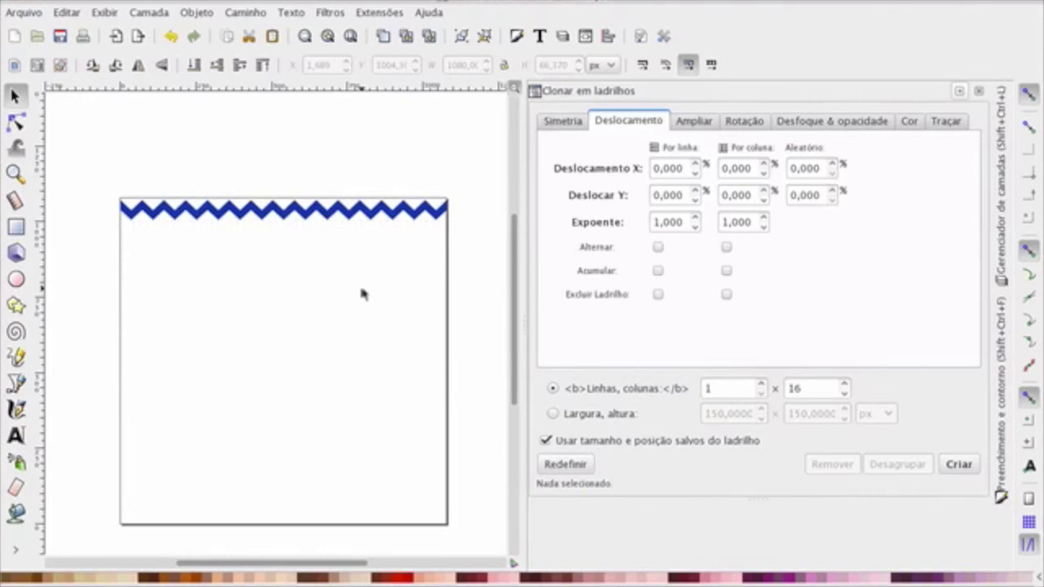
# Move the zigzag row out of line with the page, to about X 131, Y 894 px, and keep it selected
pyautogui.moveTo(371, 219); pyautogui.dragTo(419, 259)
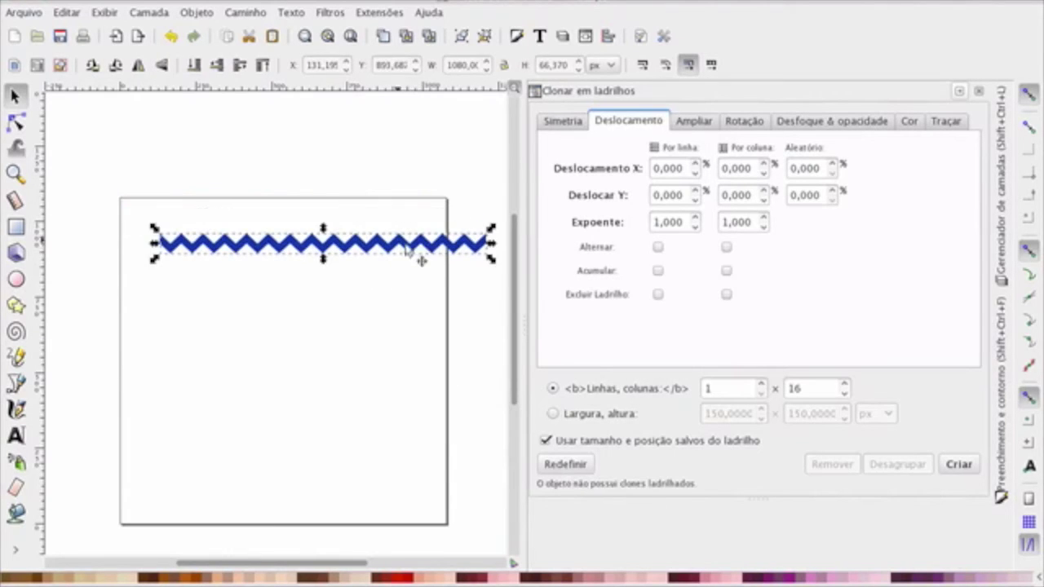
pyautogui.click(169, 208)
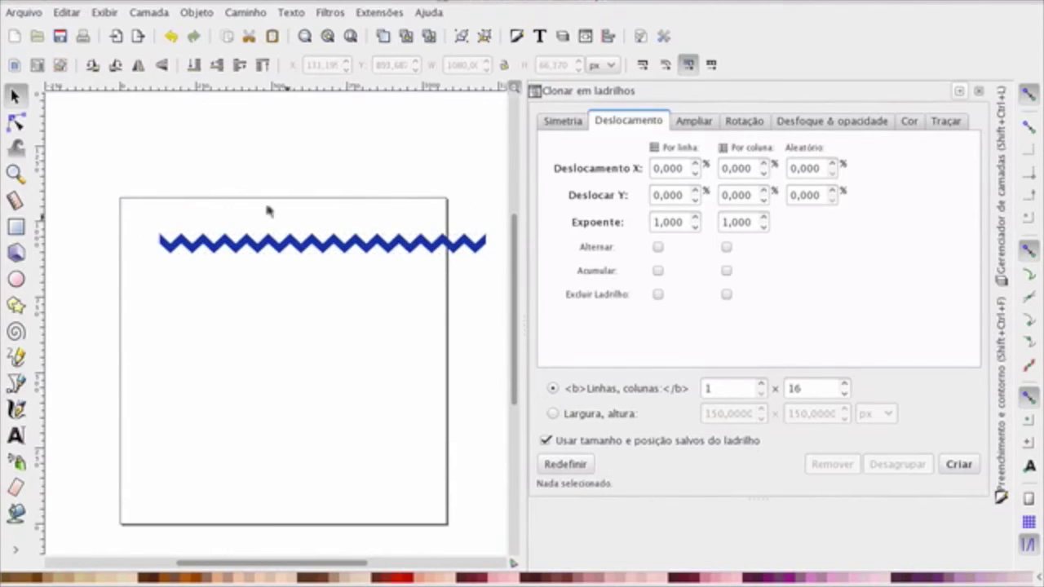
pyautogui.click(217, 251)
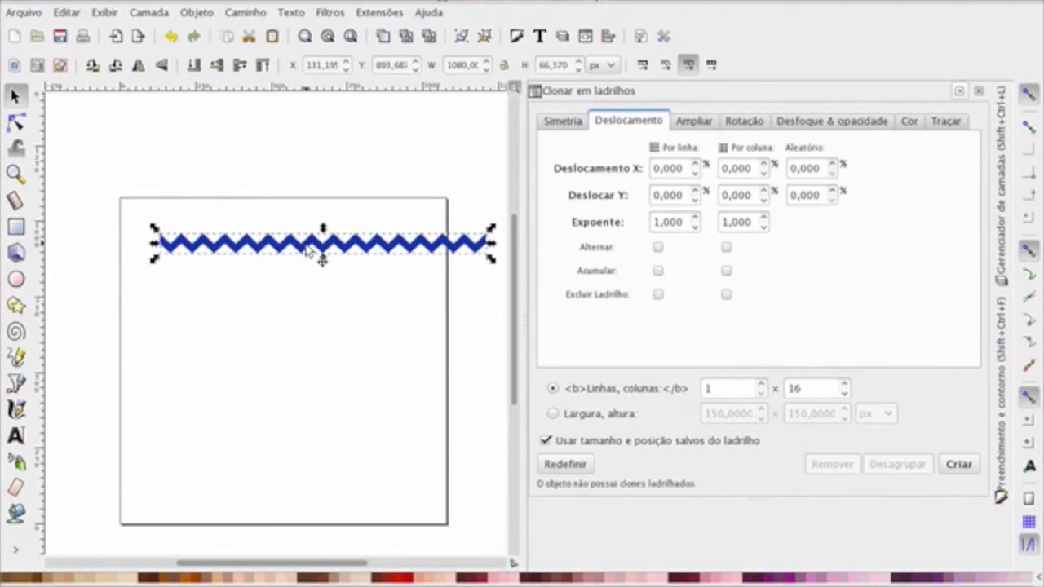
# Open Align and Distribute for the zigzag row and make the alignment relative to the page (Página)
pyautogui.click(196, 12)
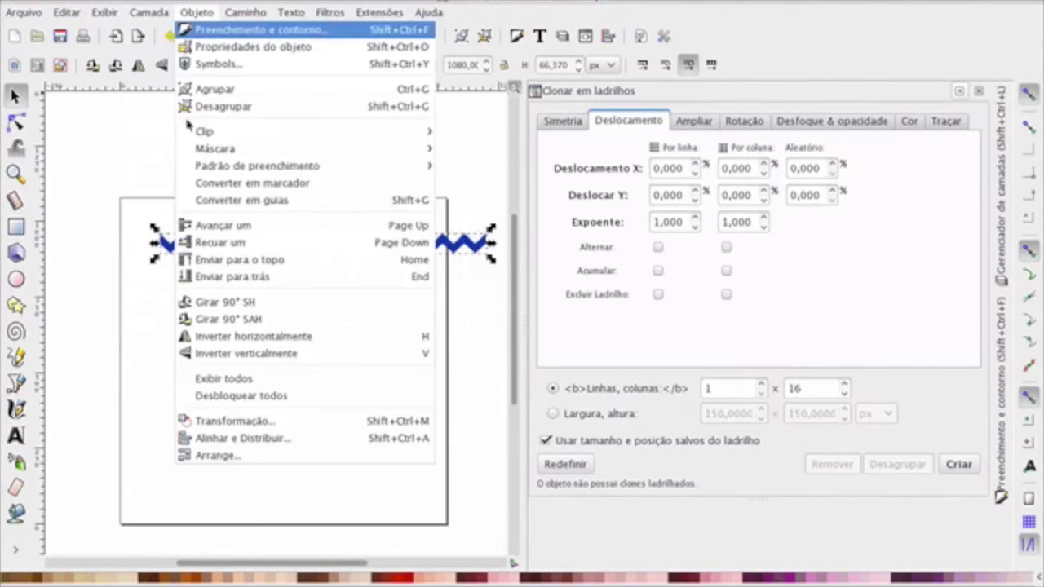
pyautogui.click(228, 442)
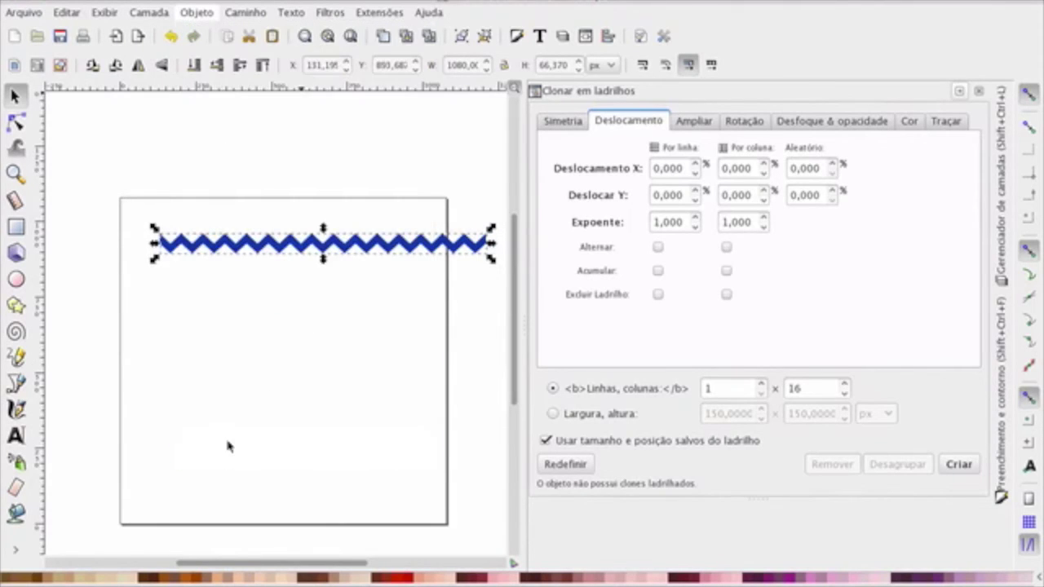
pyautogui.click(906, 132)
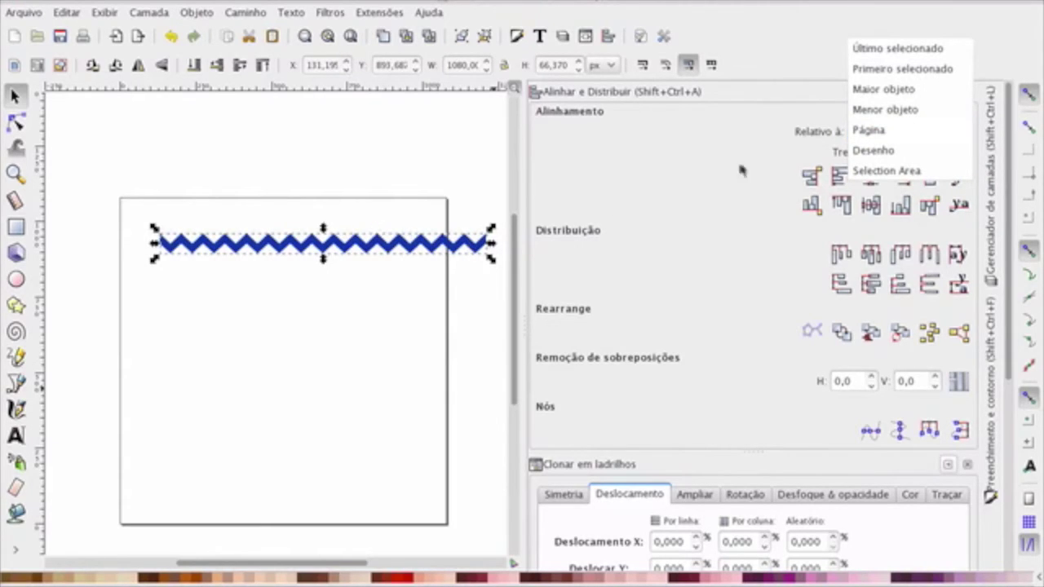
pyautogui.click(869, 130)
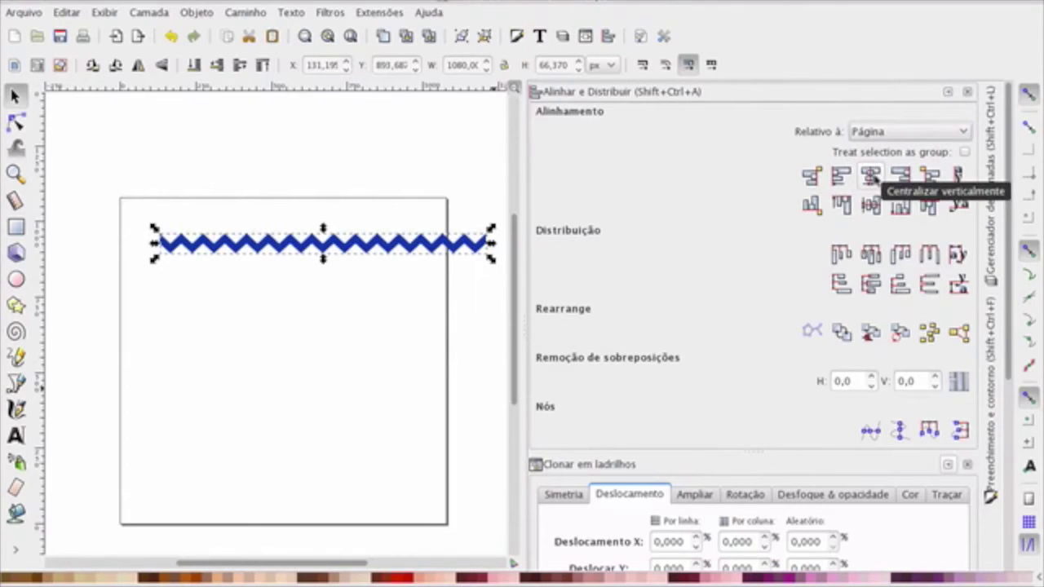
# Try centring the zigzag row on the page both horizontally and vertically, and undo both alignments
pyautogui.click(871, 177)
pyautogui.click(871, 205)
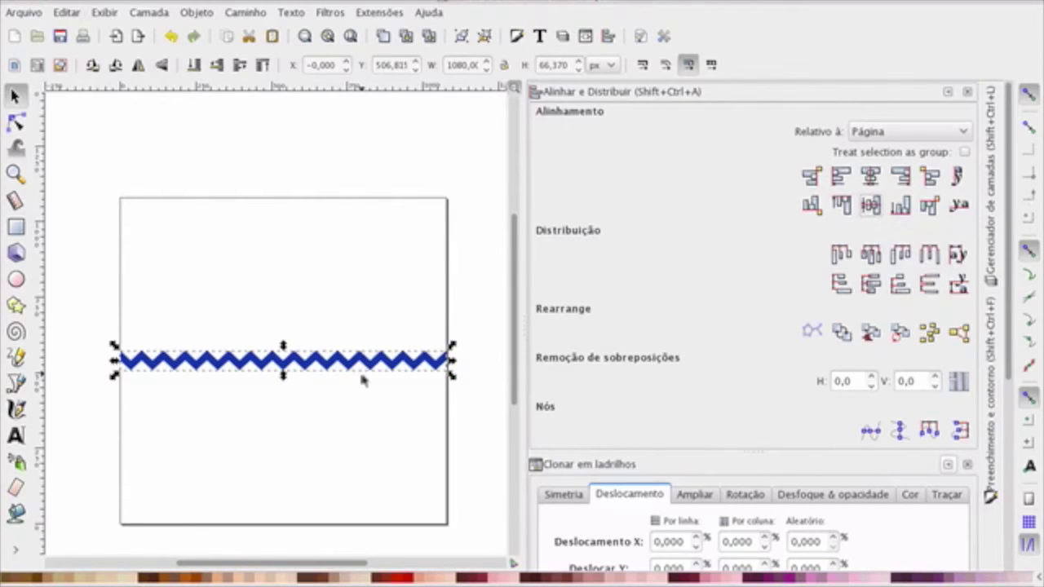
pyautogui.hotkey('ctrl', 'z')
pyautogui.hotkey('ctrl', 'z')
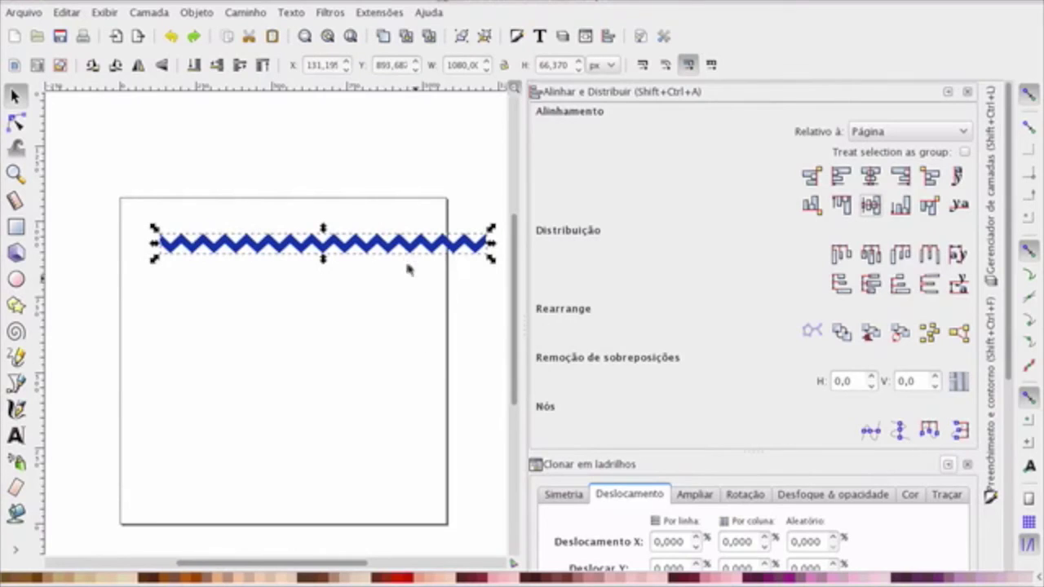
# Move the zigzag row up to the page's upper edge, about Y 1010 px, and centre it across the page width
pyautogui.moveTo(410, 252); pyautogui.dragTo(374, 208)
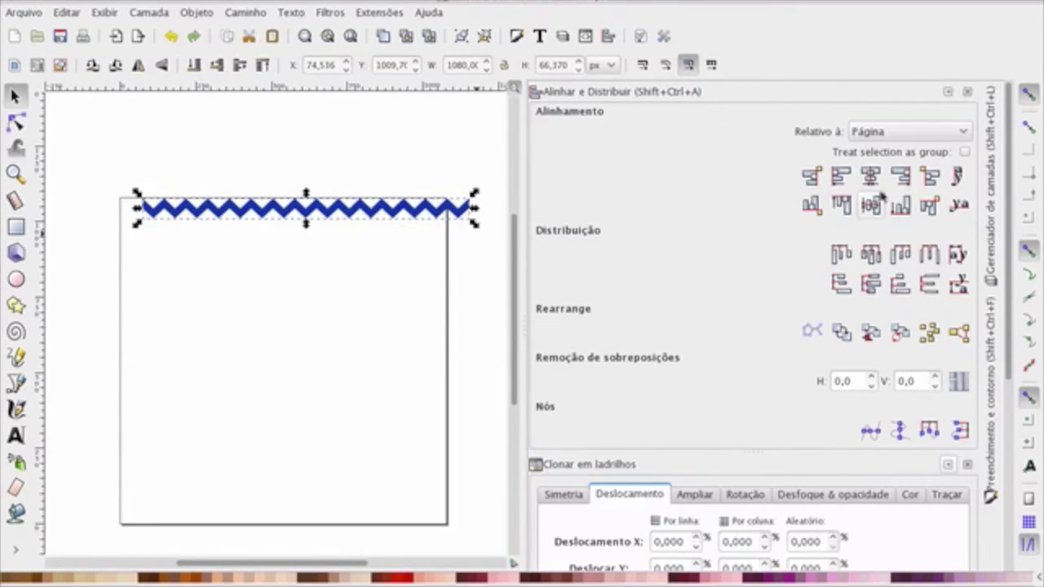
pyautogui.click(870, 176)
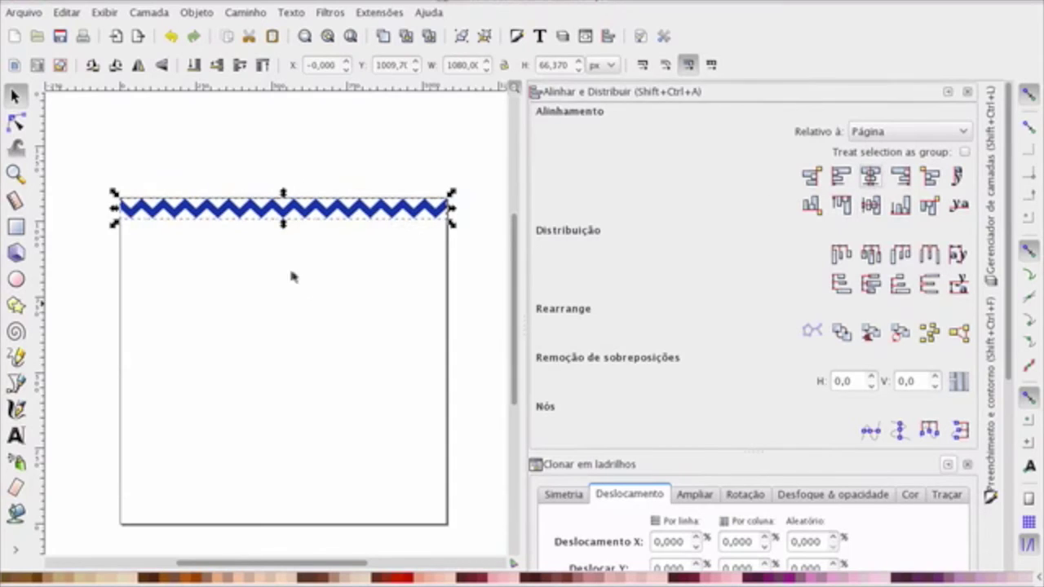
pyautogui.click(203, 182)
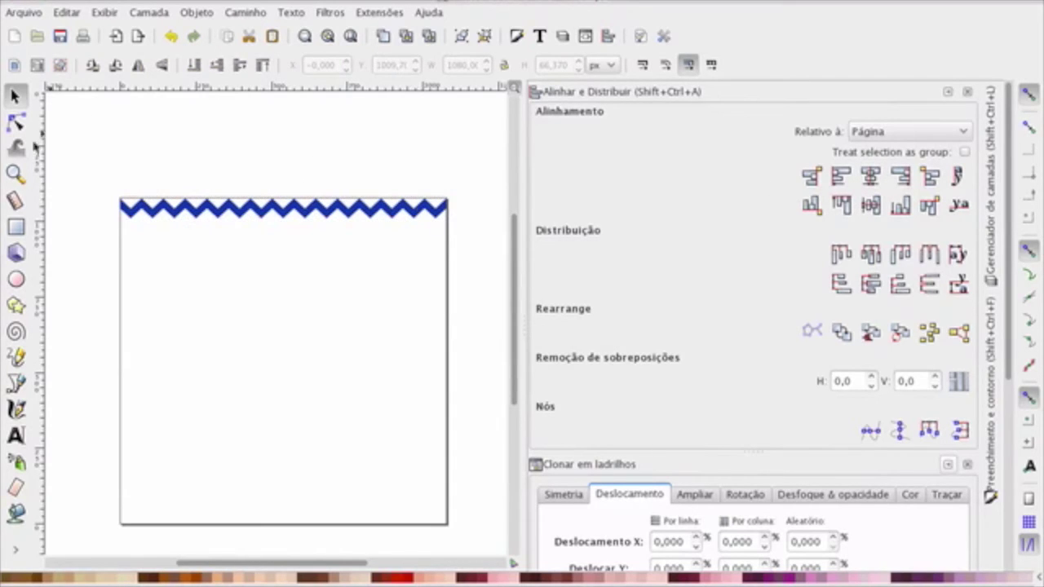
# Examine how the zigzag row fits the page's upper-left corner and both side edges
pyautogui.click(13, 173)
pyautogui.moveTo(93, 162); pyautogui.dragTo(196, 276)
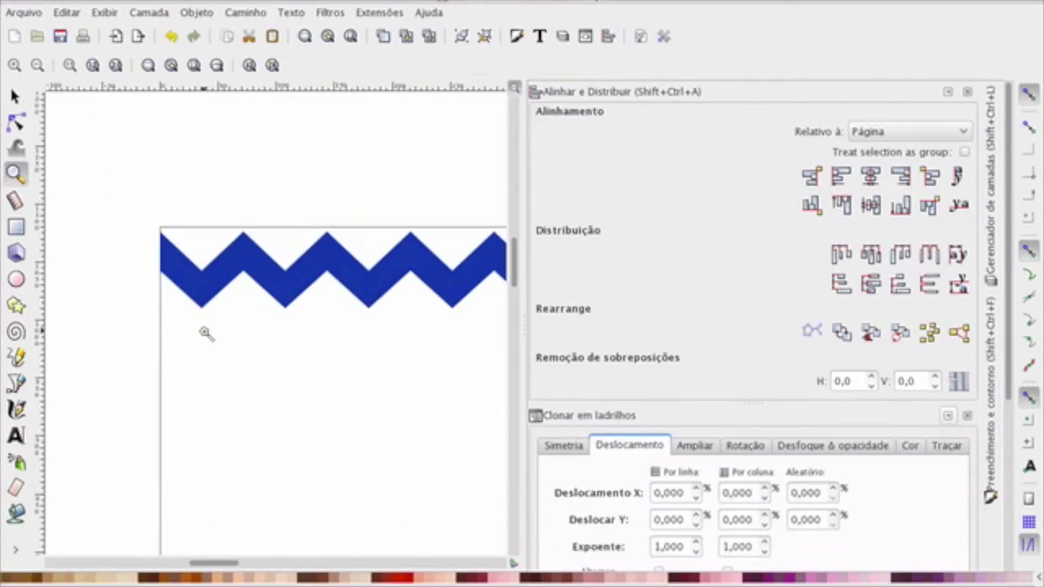
pyautogui.click(14, 96)
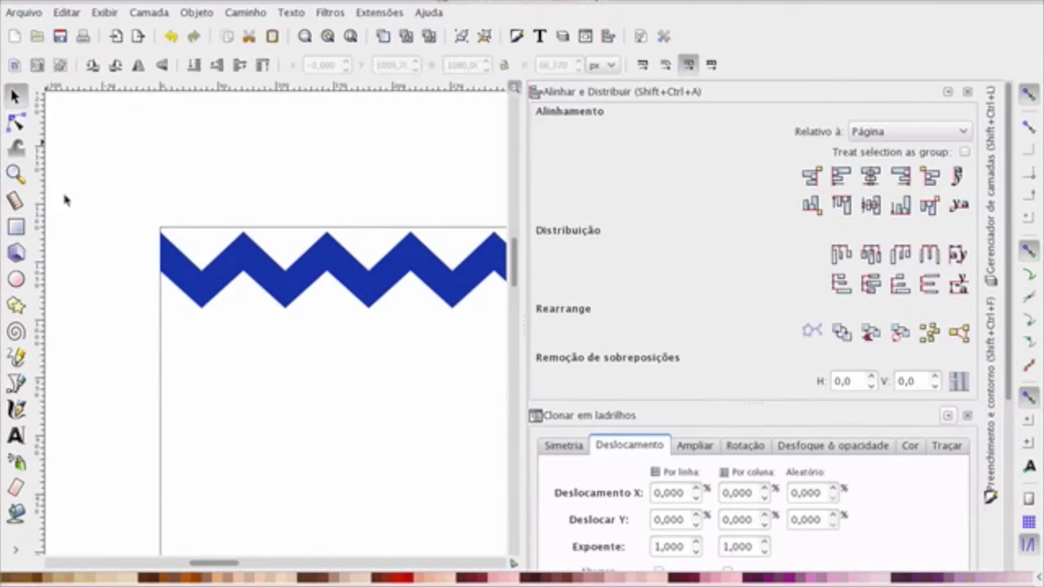
pyautogui.scroll(-3, 250, 400)
pyautogui.scroll(-2, 257, 398)
pyautogui.hscroll(4, 257, 397)
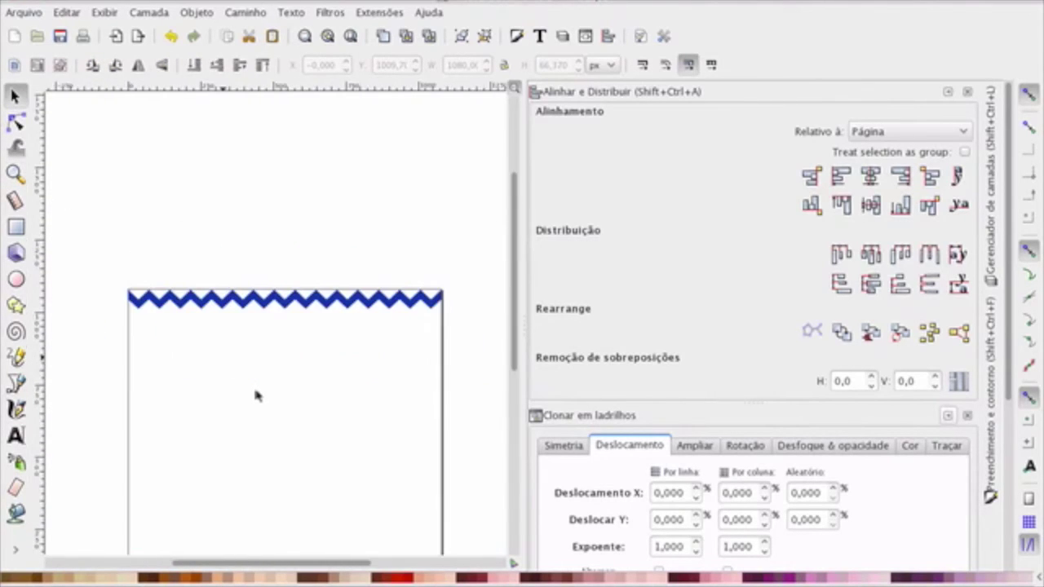
pyautogui.click(283, 309)
pyautogui.hscroll(-3, 286, 375)
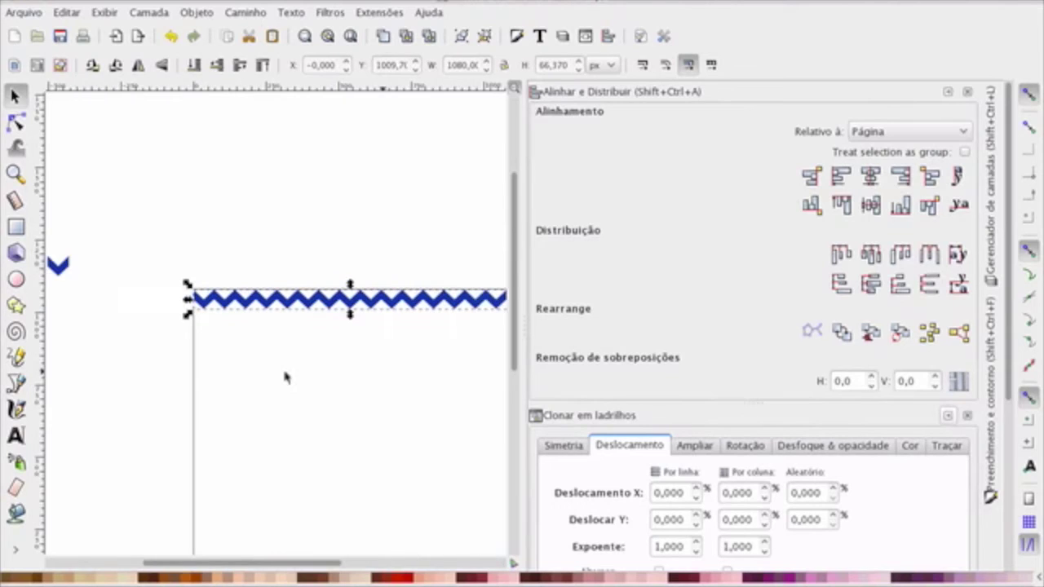
pyautogui.hscroll(4, 469, 328)
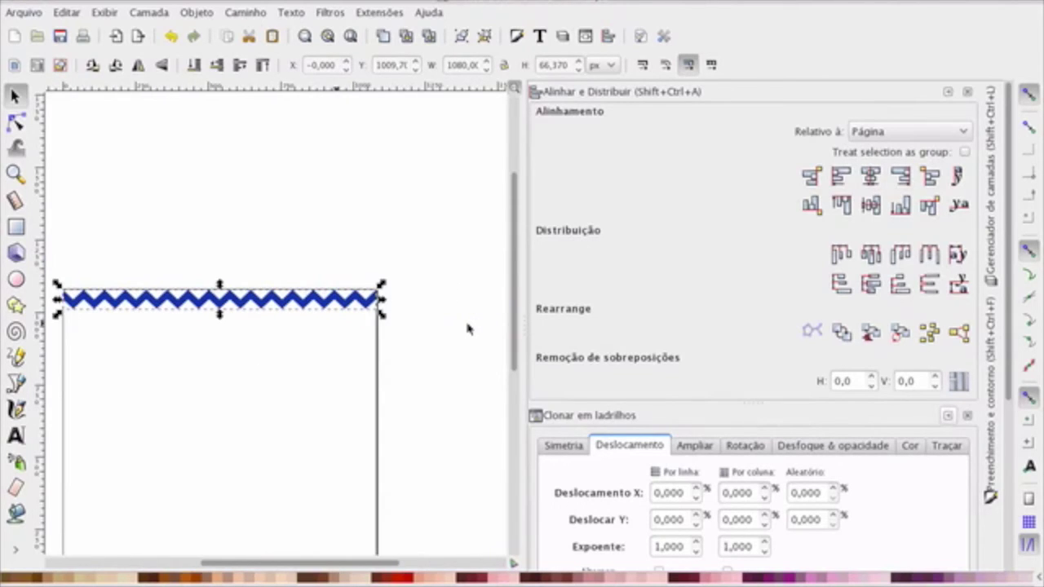
pyautogui.hscroll(-1, 469, 328)
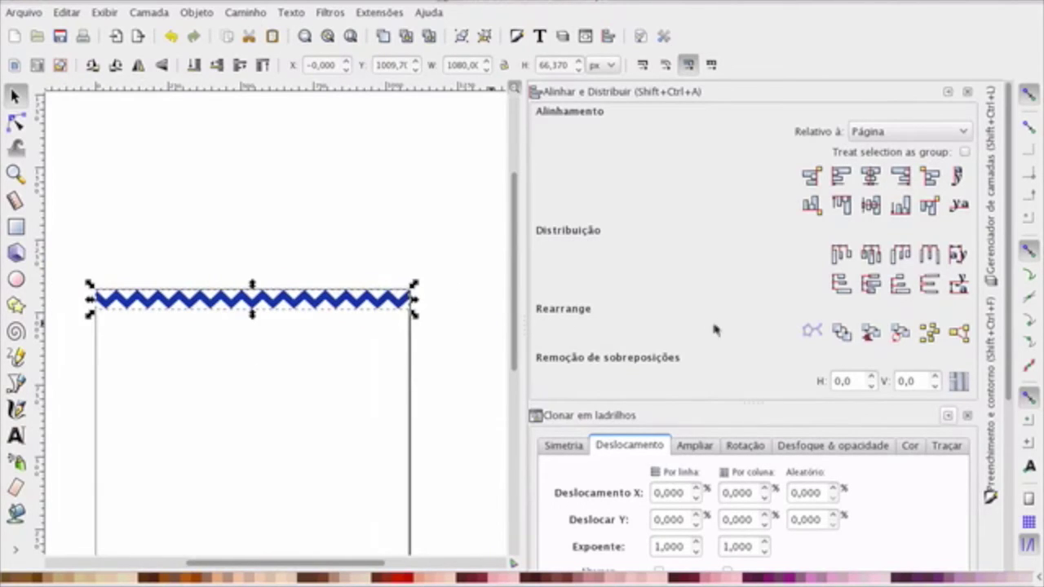
# Create tiled clones of the zigzag row in 16 rows by 1 column to fill the page
pyautogui.click(948, 92)
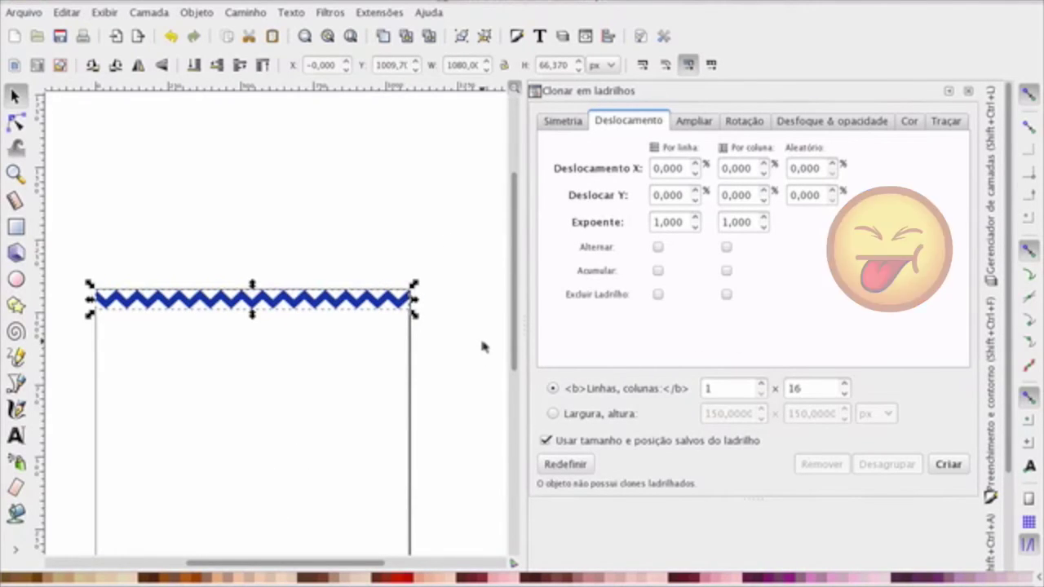
pyautogui.scroll(-2, 479, 335)
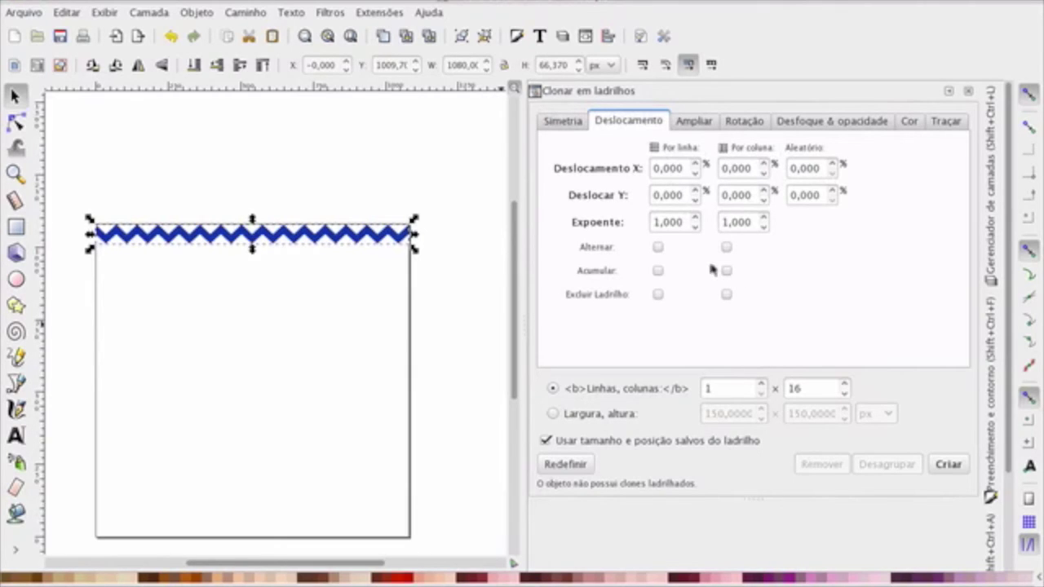
pyautogui.click(725, 389)
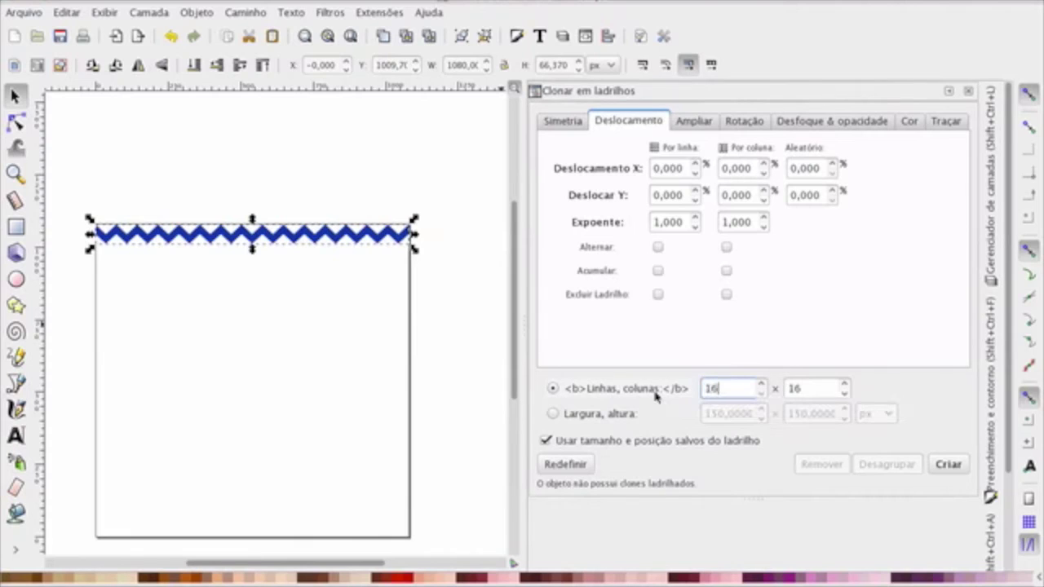
pyautogui.press('Tab')
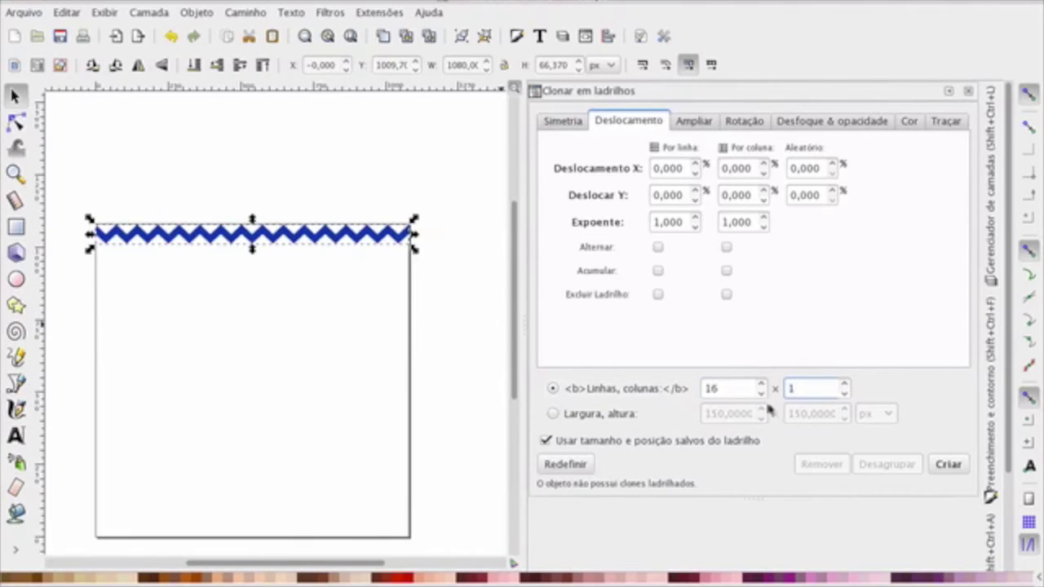
pyautogui.click(945, 463)
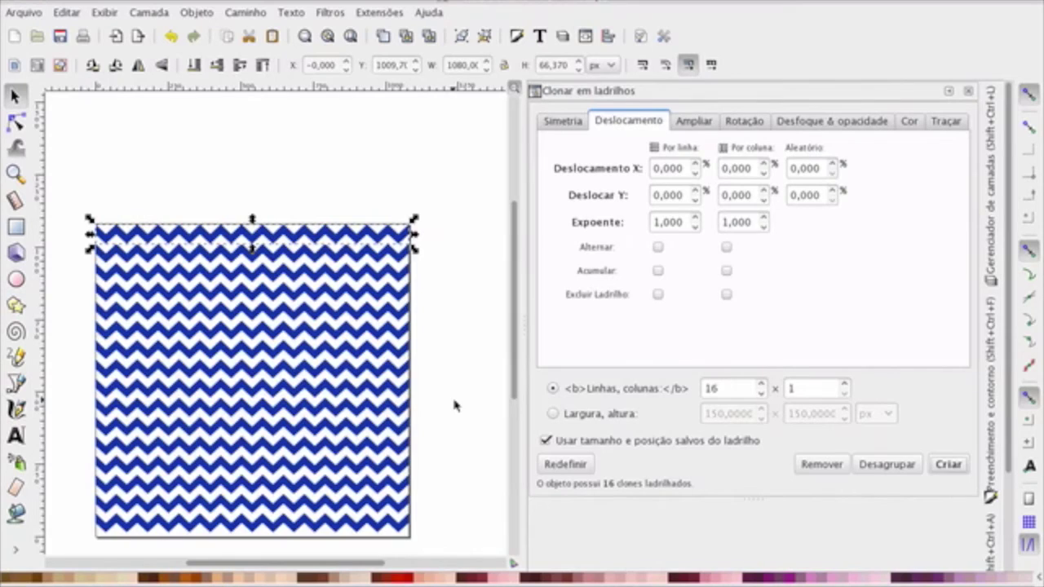
pyautogui.click(456, 363)
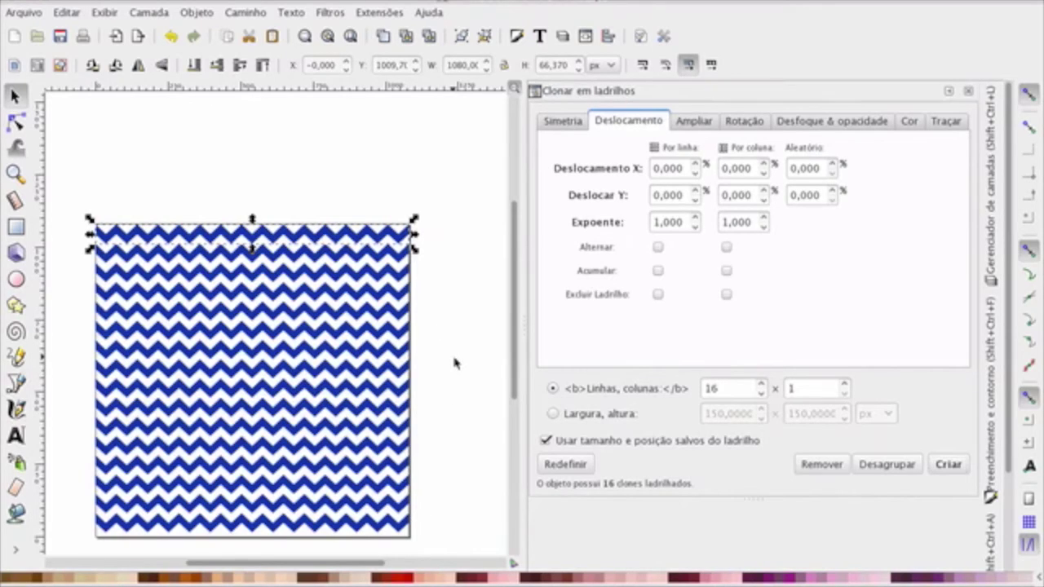
# Lower the topmost clone to the bottom and move the original zigzag row above the page, to about X -152, Y 1395 px
pyautogui.click(410, 253)
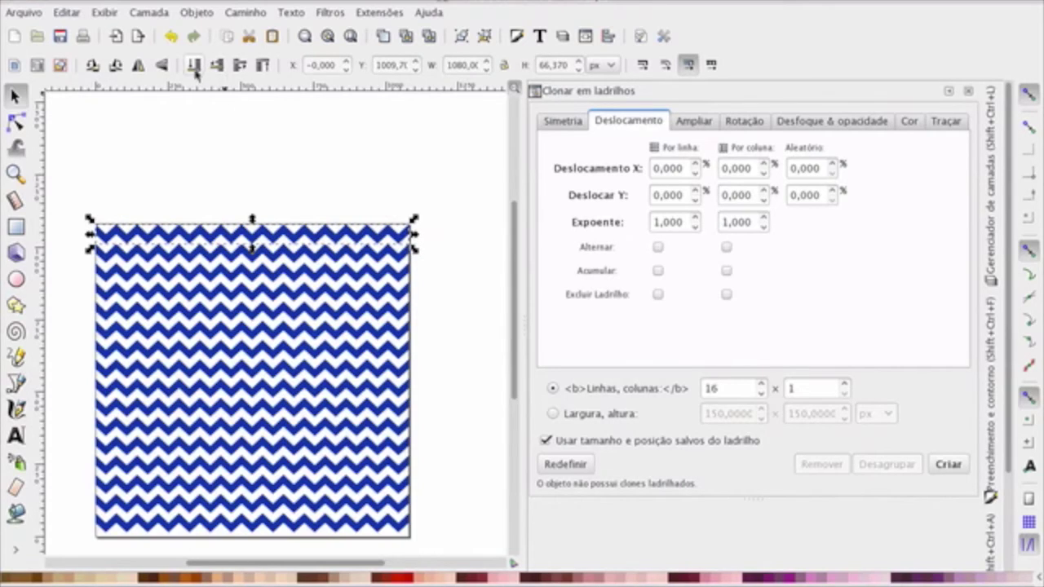
pyautogui.click(413, 165)
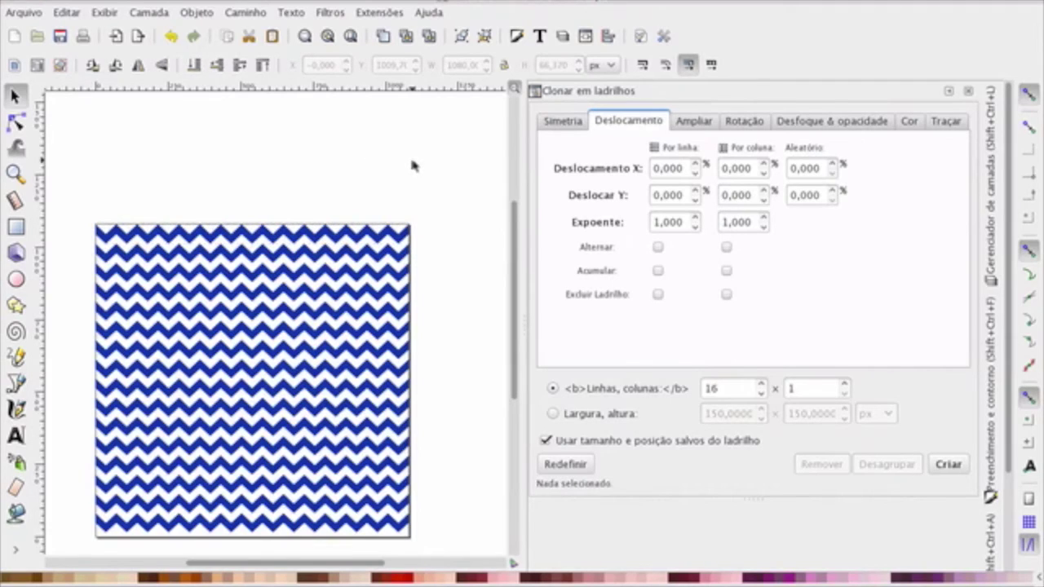
pyautogui.click(400, 241)
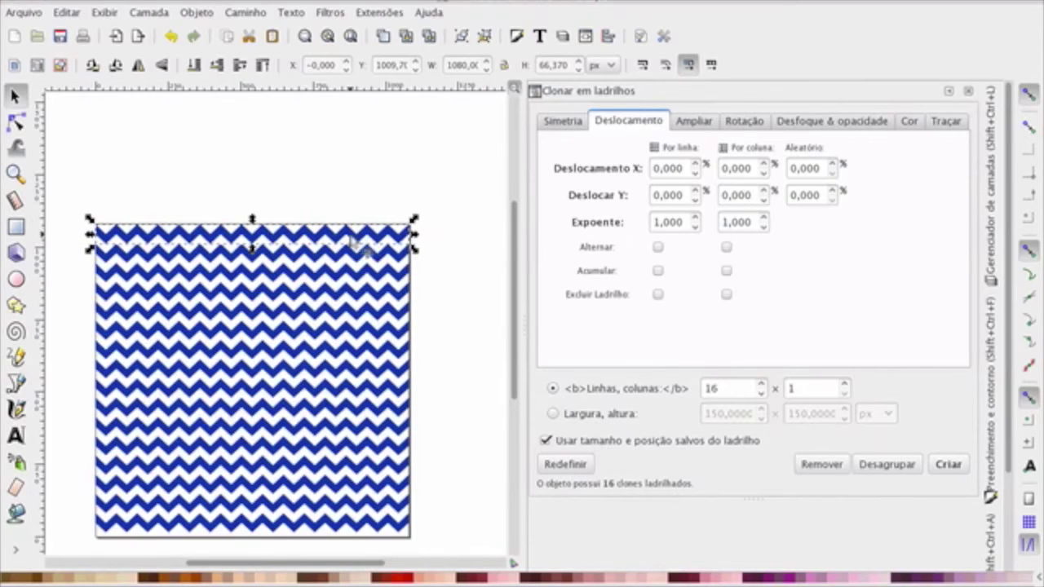
pyautogui.moveTo(349, 235); pyautogui.dragTo(309, 120)
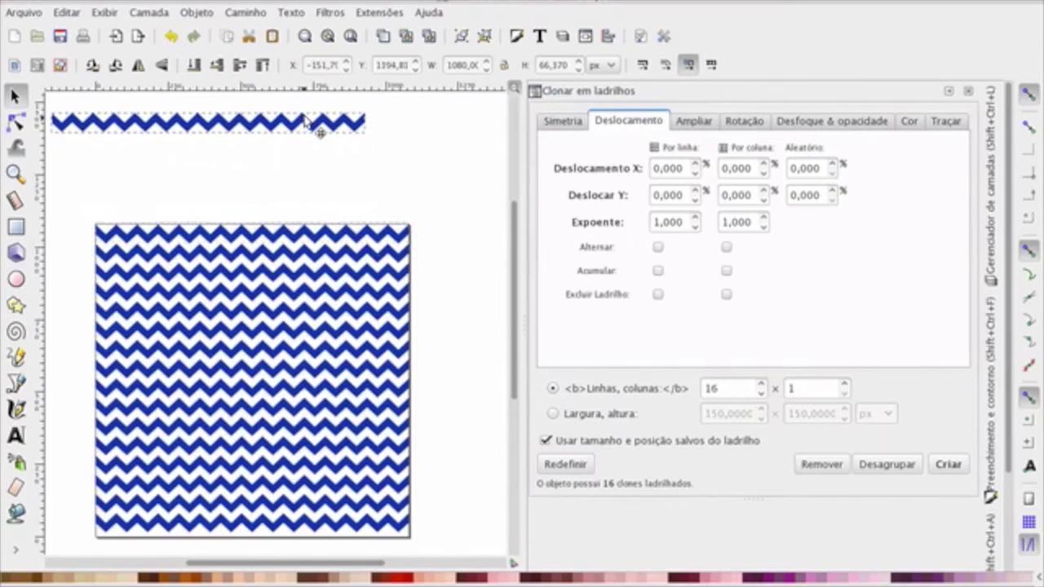
pyautogui.click(446, 194)
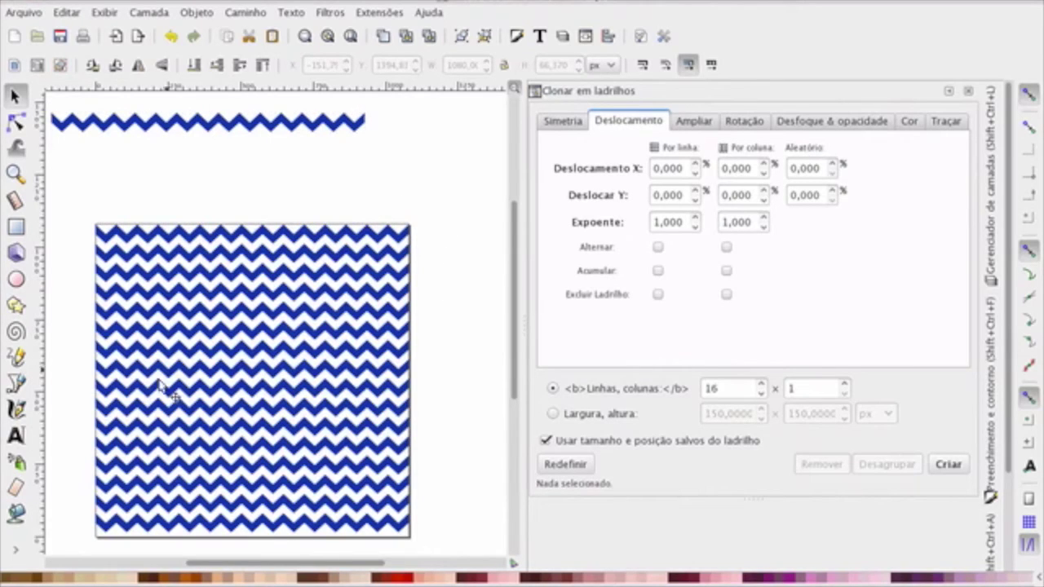
# Nudge all the cloned zigzag rows on the page down to about Y 8 px and group them into one object
pyautogui.moveTo(448, 202)
pyautogui.mouseDown()
pyautogui.moveTo(315, 240)
pyautogui.moveTo(65, 454)
pyautogui.moveTo(74, 544)
pyautogui.mouseUp()
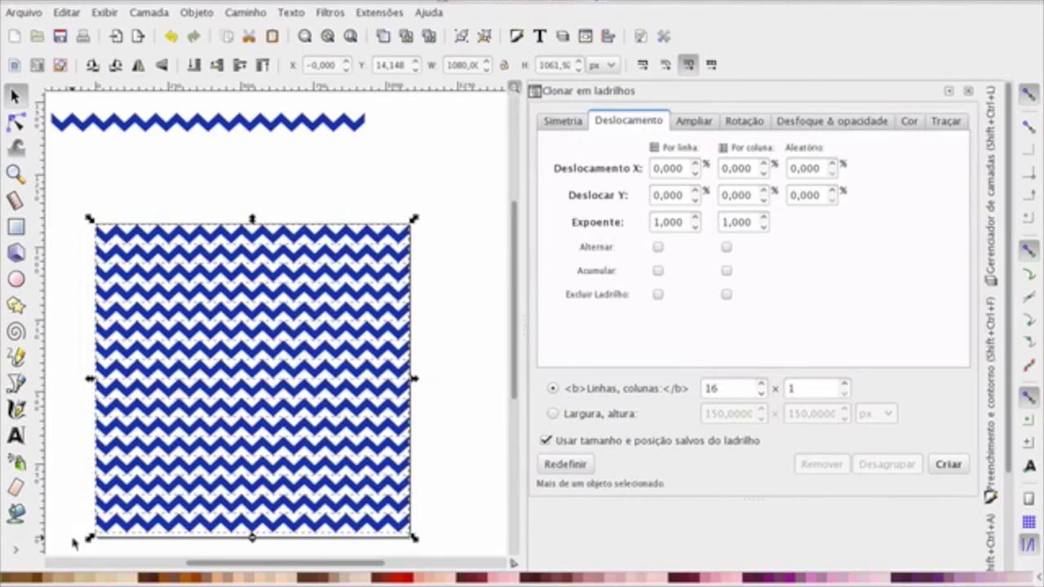
pyautogui.press('Down')
pyautogui.press('Down')
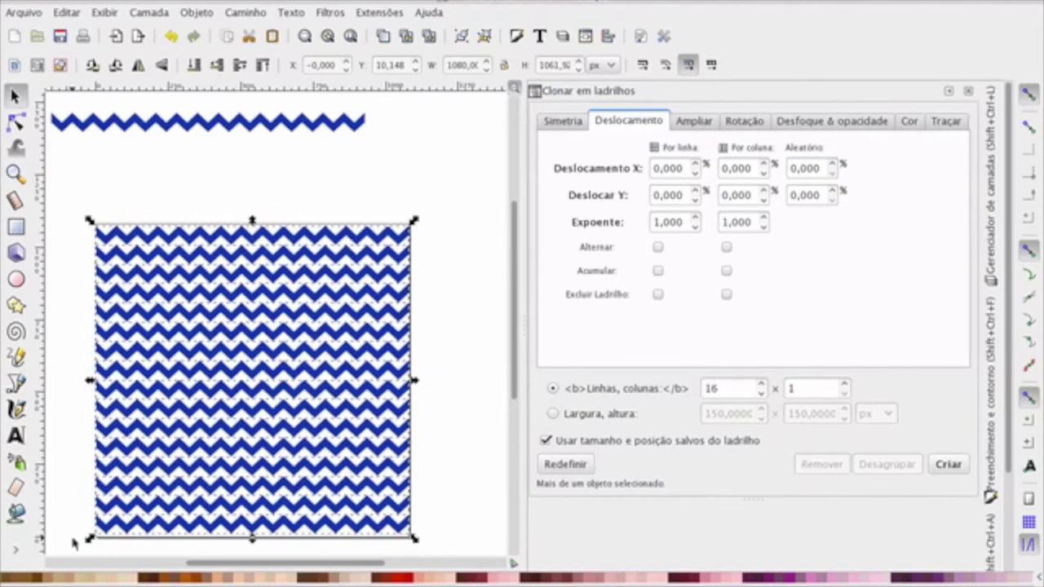
pyautogui.click(450, 391)
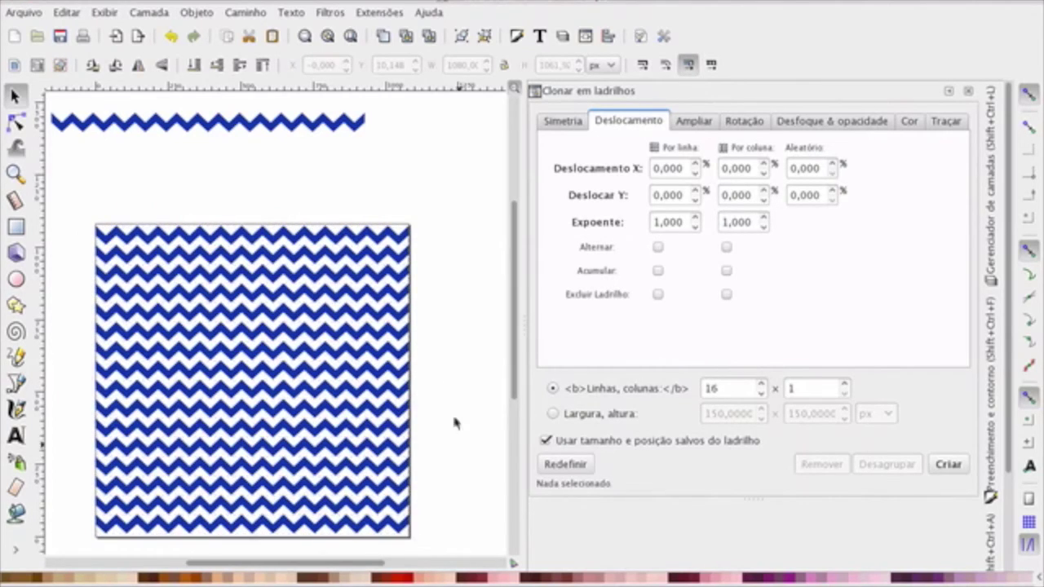
pyautogui.moveTo(448, 210)
pyautogui.mouseDown()
pyautogui.moveTo(349, 234)
pyautogui.moveTo(51, 503)
pyautogui.moveTo(87, 552)
pyautogui.mouseUp()
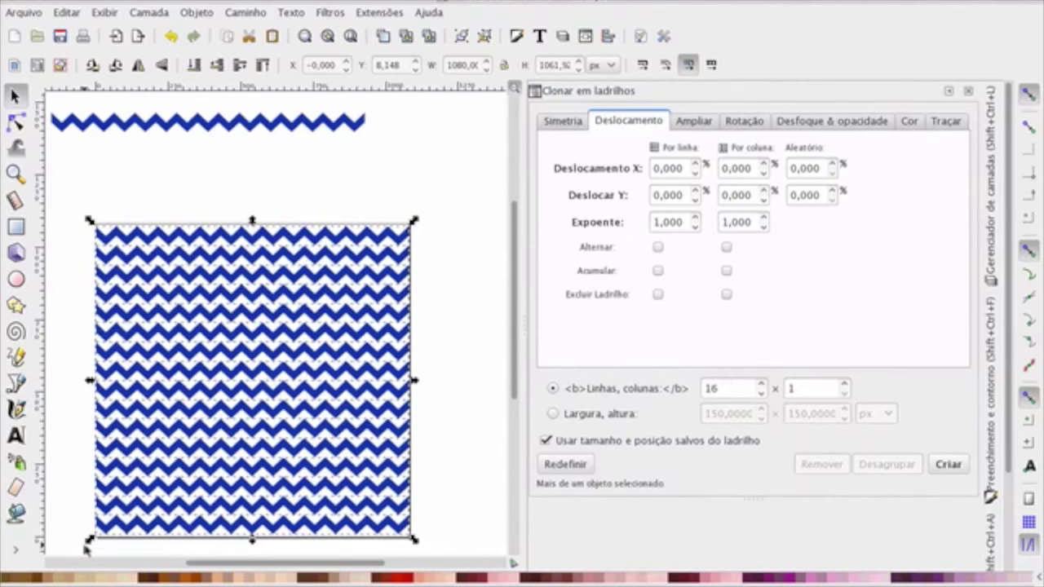
pyautogui.click(481, 422)
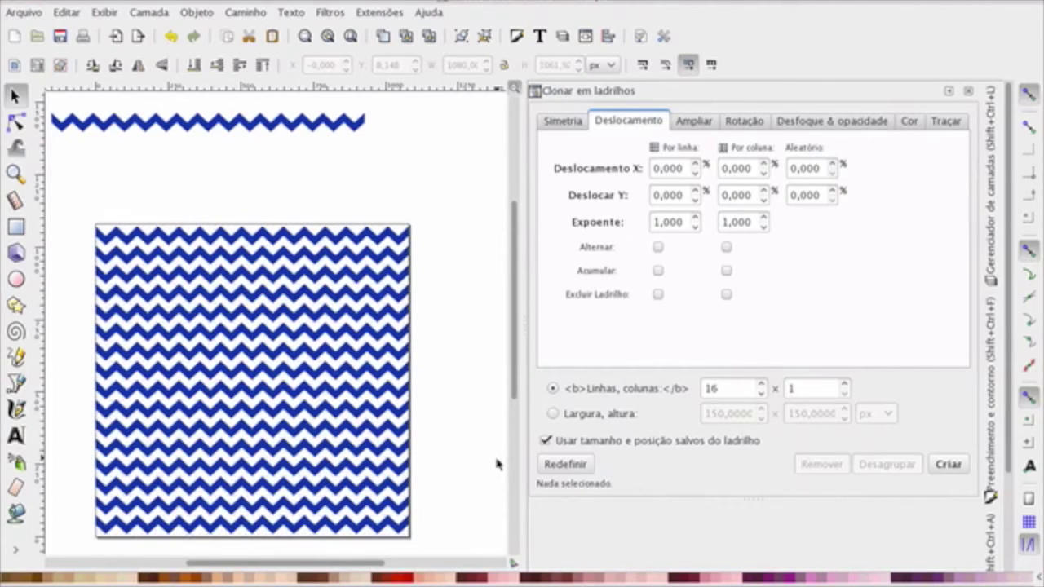
# Set the height of the grouped chevron pattern to 1080 px
pyautogui.click(280, 372)
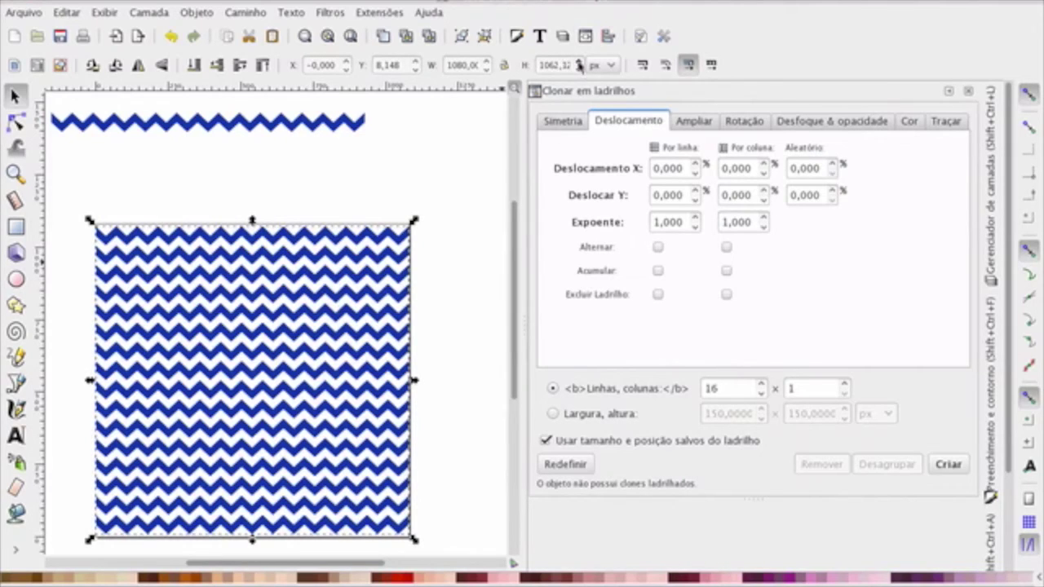
pyautogui.doubleClick(552, 65)
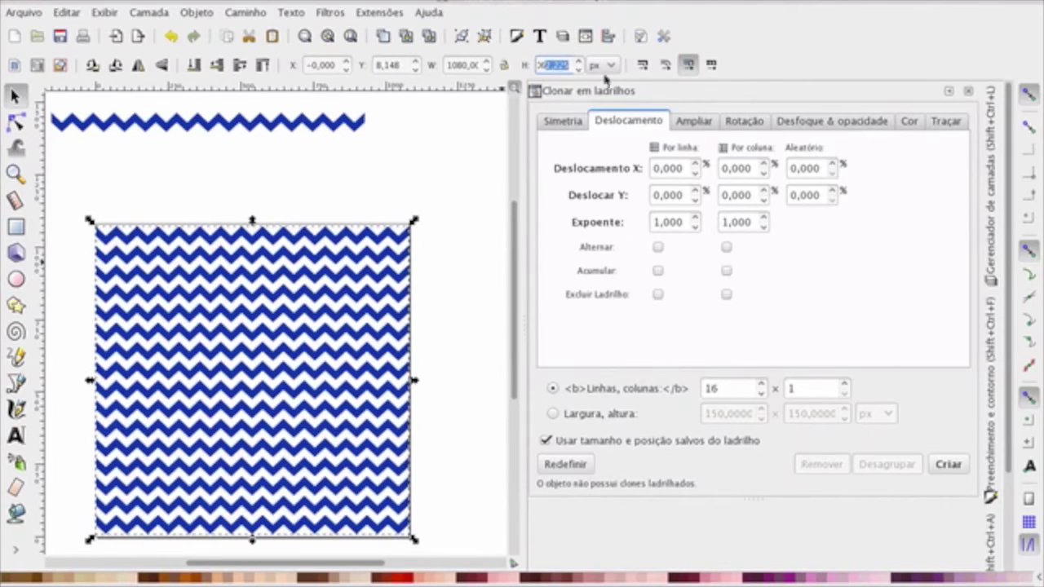
pyautogui.write('1080')
pyautogui.press('Return')
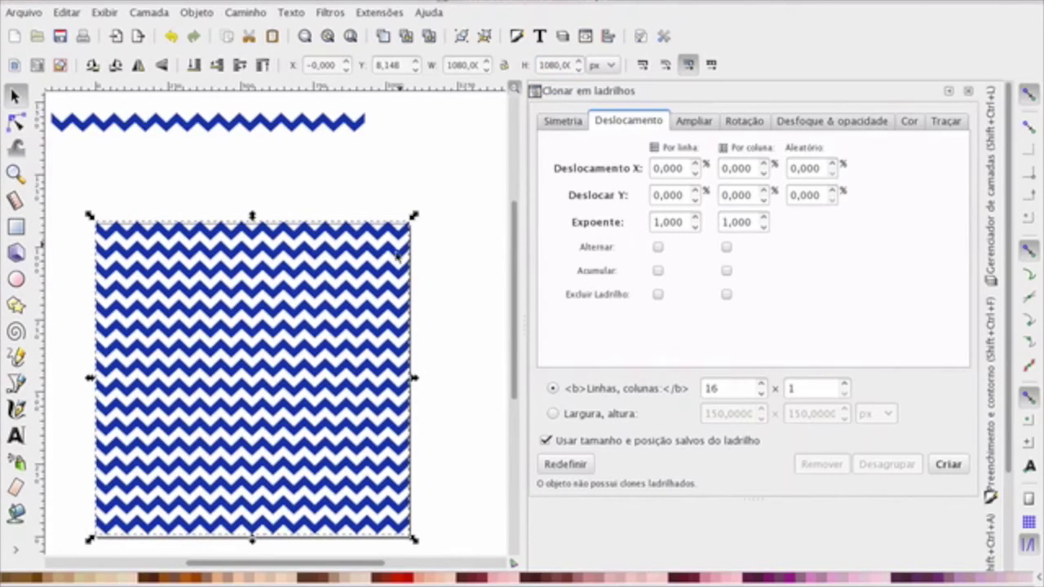
pyautogui.click(433, 260)
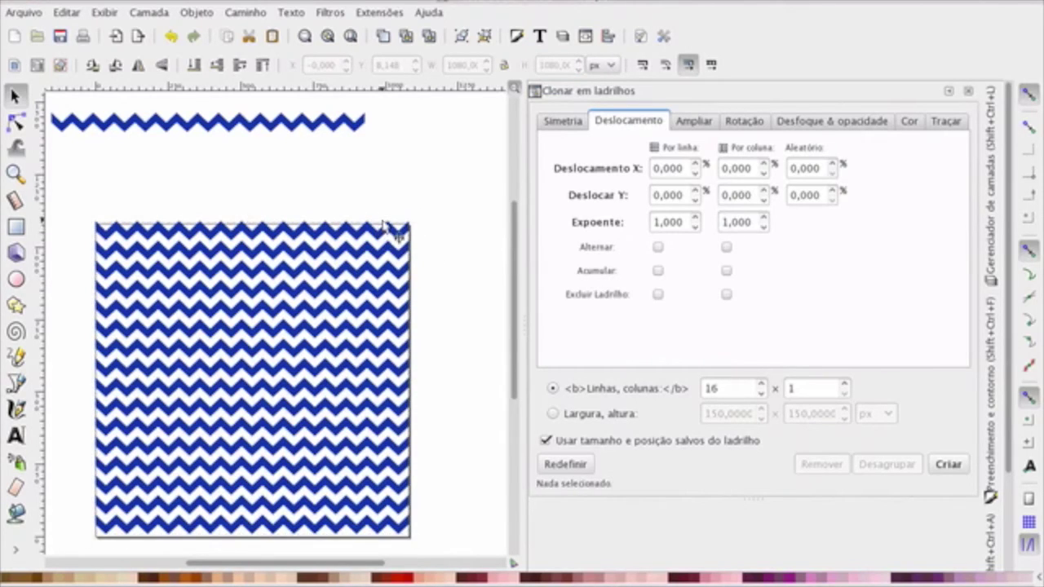
# Centre the chevron pattern on the page horizontally and vertically, with the alignment relative to the page (Página)
pyautogui.click(356, 305)
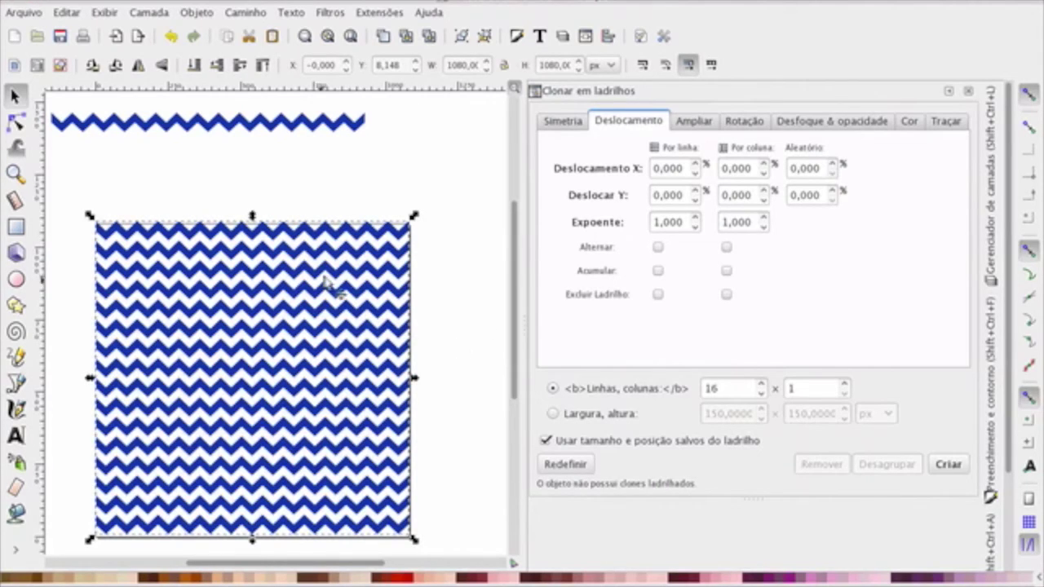
pyautogui.click(991, 346)
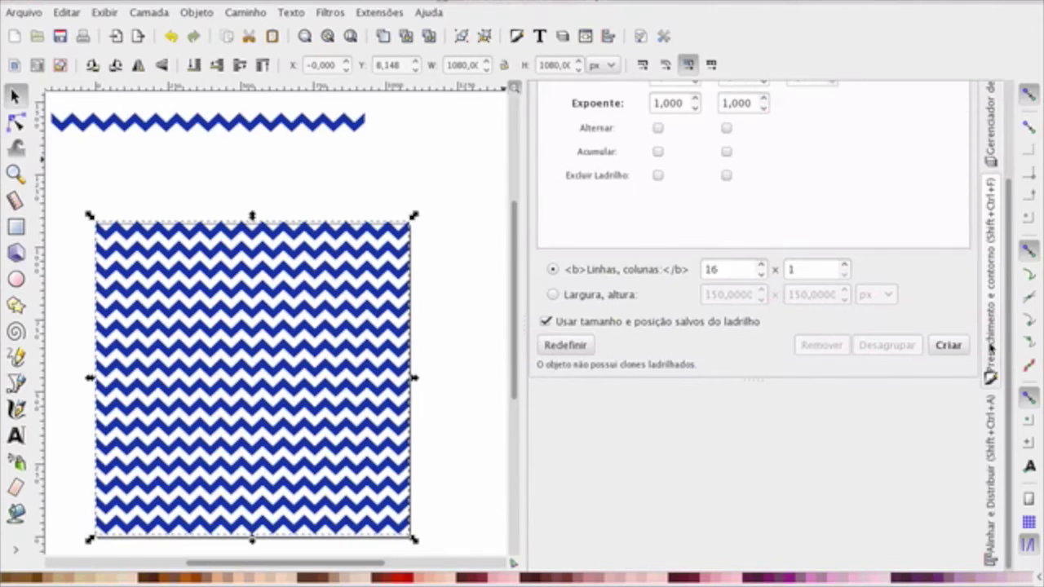
pyautogui.click(992, 392)
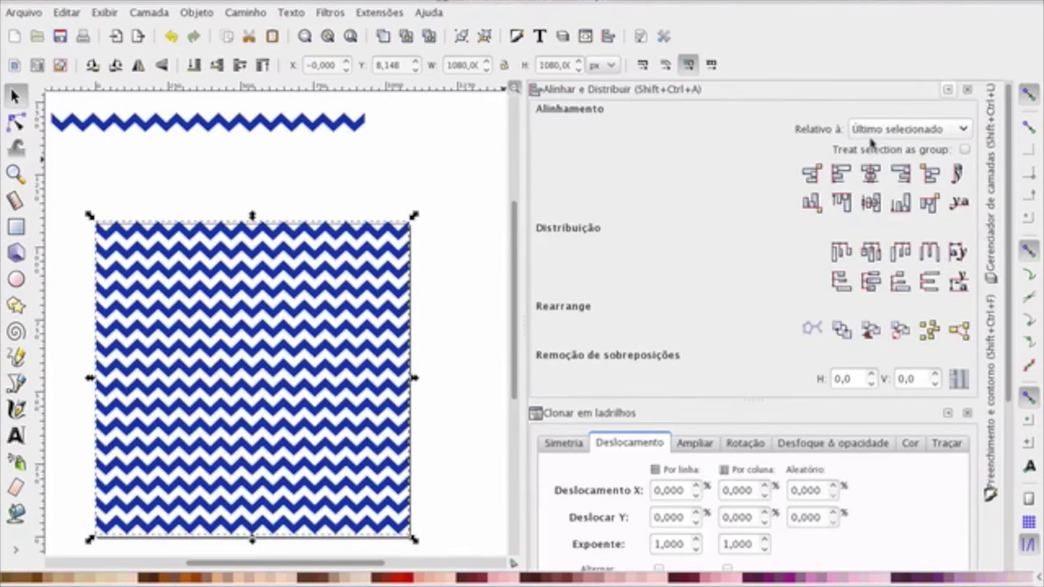
pyautogui.click(920, 135)
pyautogui.click(871, 211)
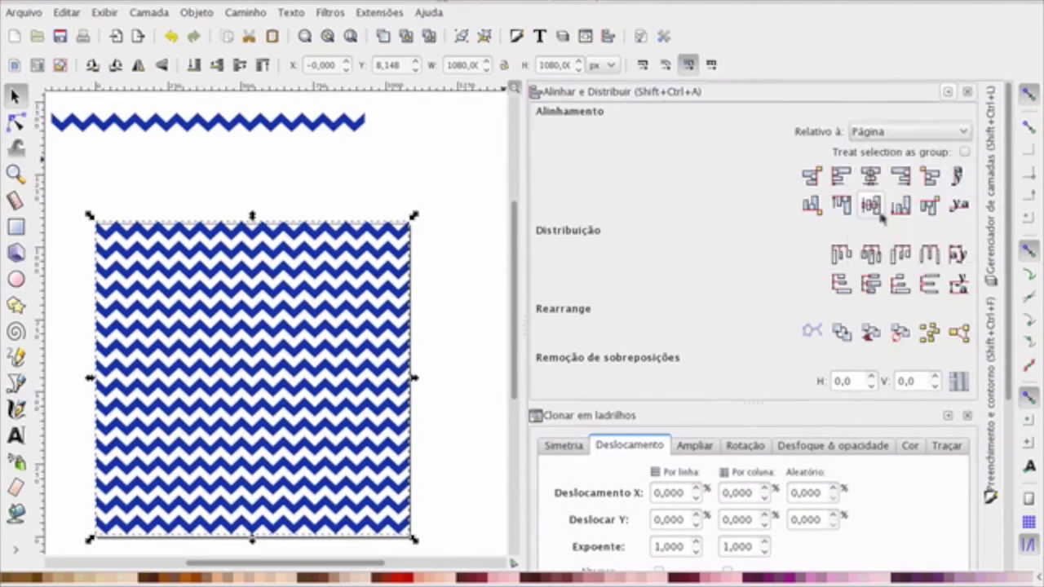
pyautogui.click(872, 176)
pyautogui.click(871, 204)
pyautogui.click(478, 261)
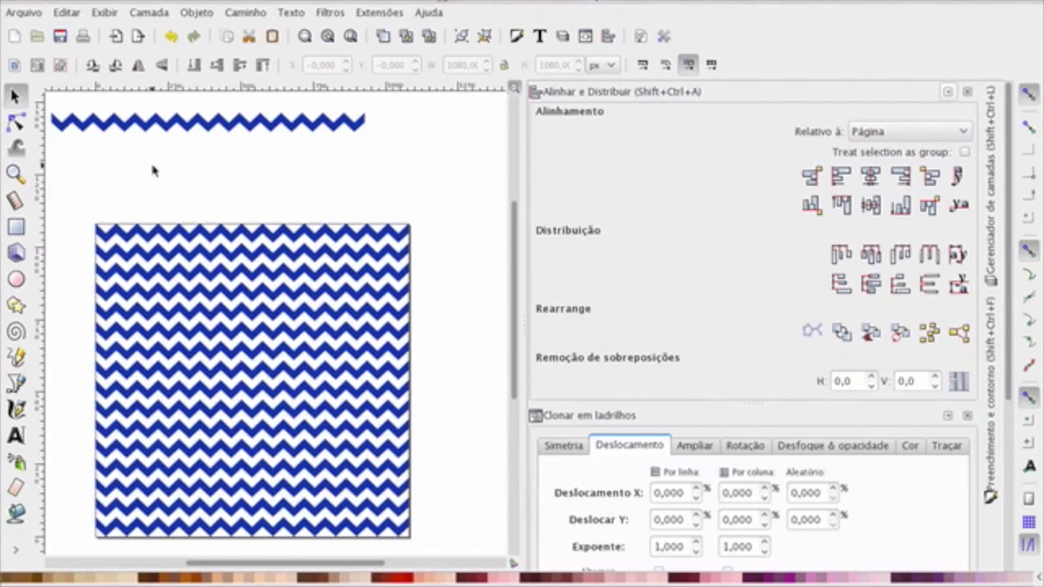
# Draw a red rectangle about 950 × 925 px that partly covers the chevron pattern and the page's upper-left corner
pyautogui.hscroll(-2, 152, 170)
pyautogui.hscroll(-2, 153, 170)
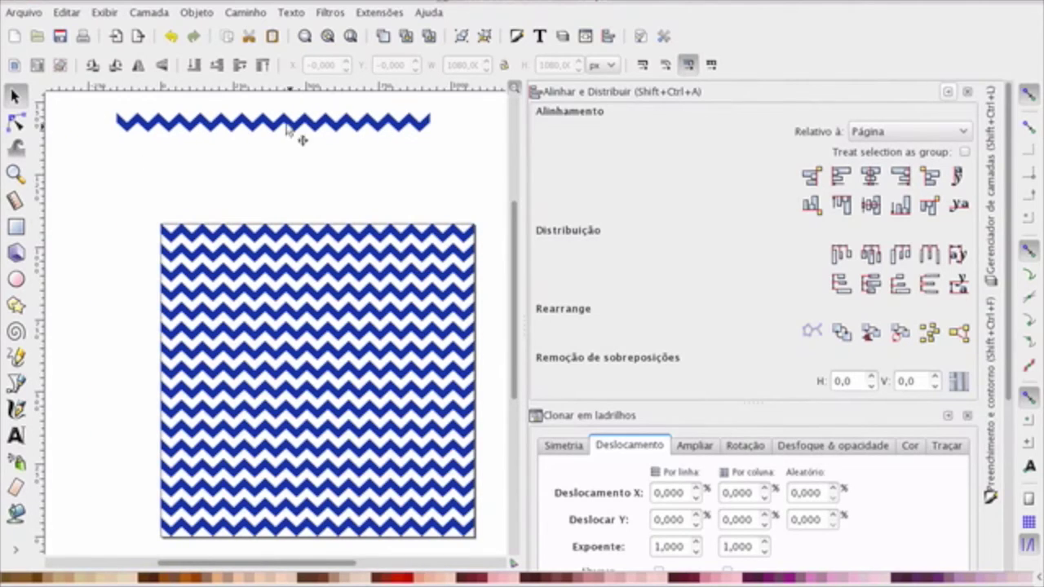
pyautogui.click(15, 227)
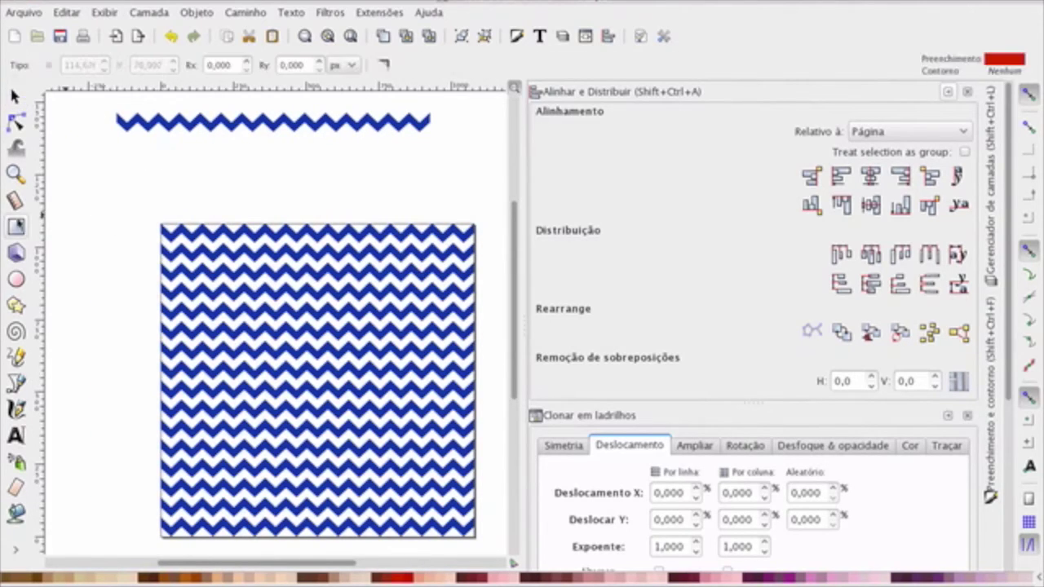
pyautogui.moveTo(70, 148); pyautogui.dragTo(347, 418)
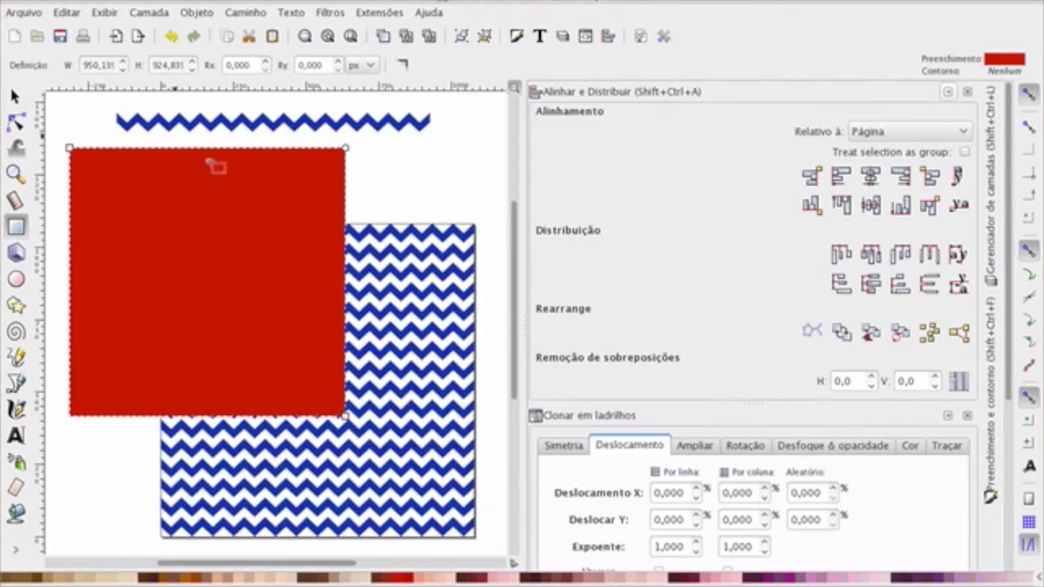
# Set the red rectangle's width and height to 1080 px each
pyautogui.click(15, 95)
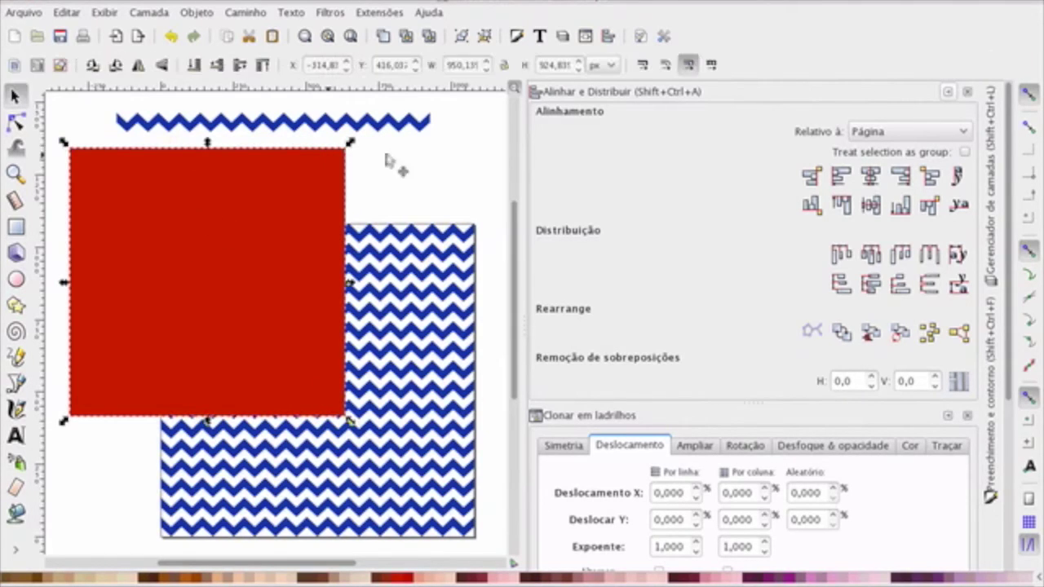
pyautogui.doubleClick(444, 67)
pyautogui.write('1080')
pyautogui.press('Tab')
pyautogui.write('108')
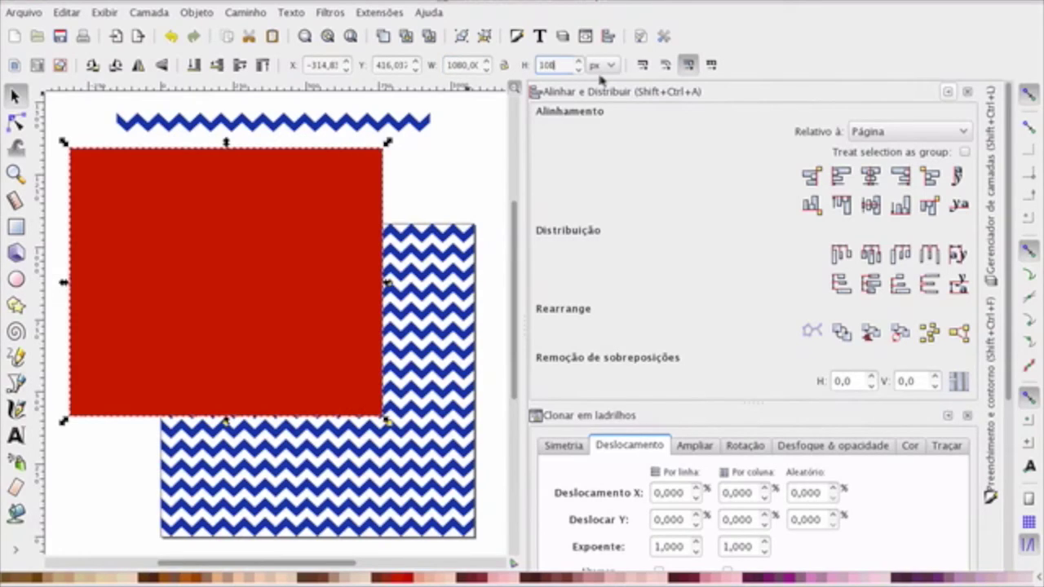
pyautogui.press('Return')
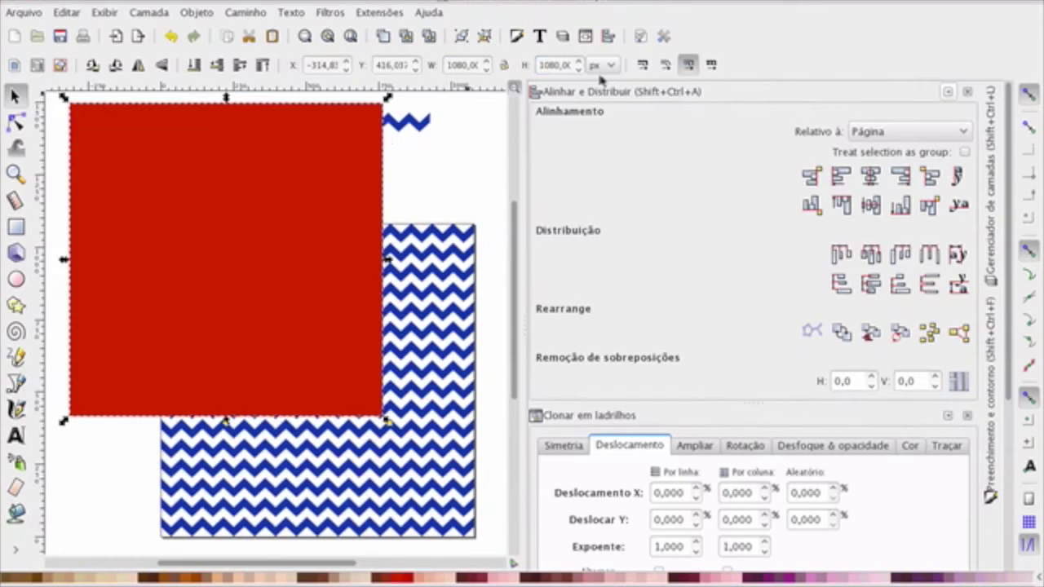
# Lower the red square behind the chevron pattern and centre it on the page both horizontally and vertically
pyautogui.click(193, 67)
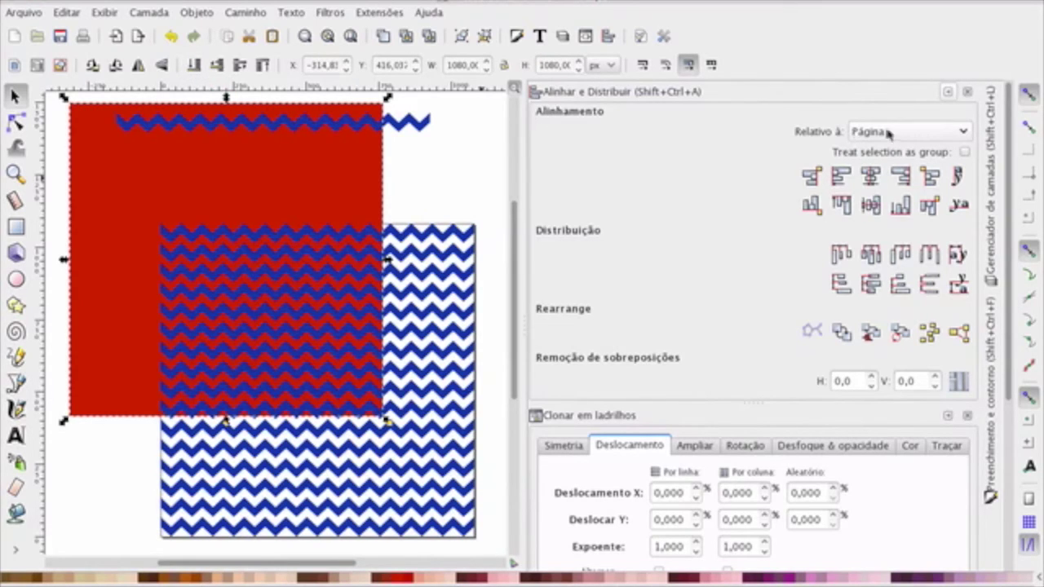
pyautogui.click(870, 176)
pyautogui.click(870, 203)
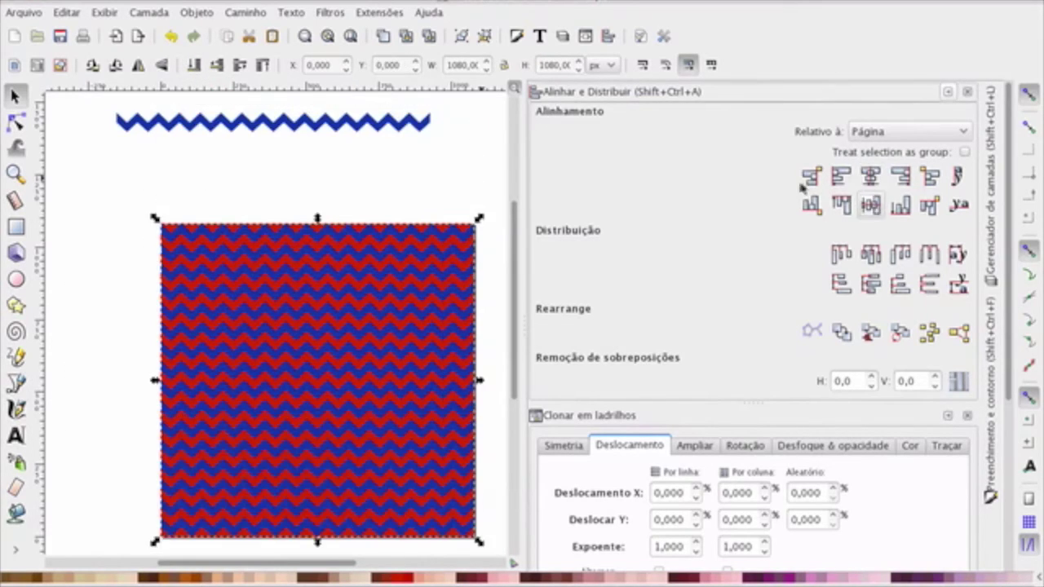
# Move the red square up and left, partly off the page, and close the alignment and tiled-clone dialogs
pyautogui.click(138, 196)
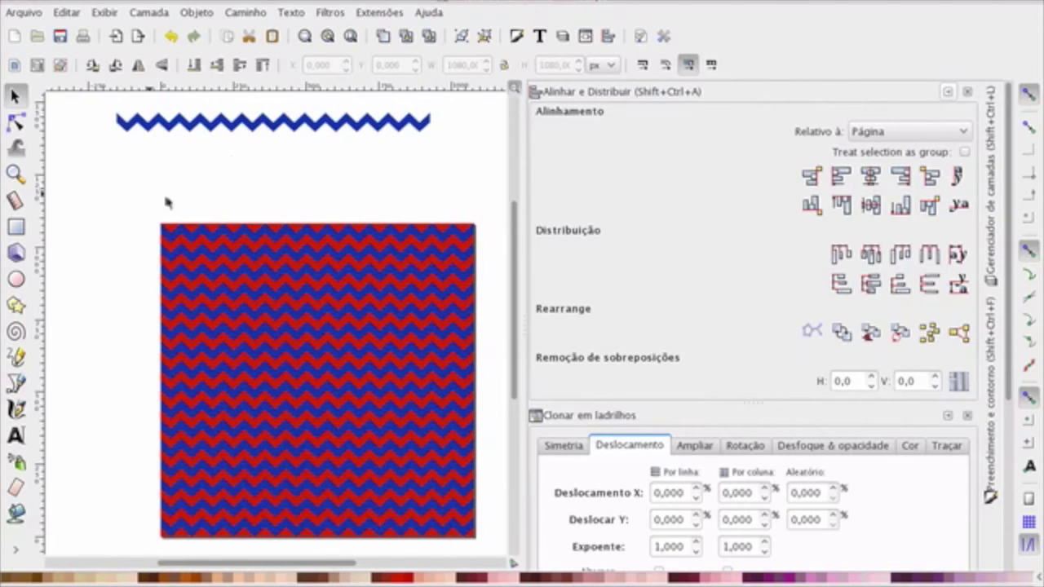
pyautogui.moveTo(428, 269); pyautogui.dragTo(294, 220)
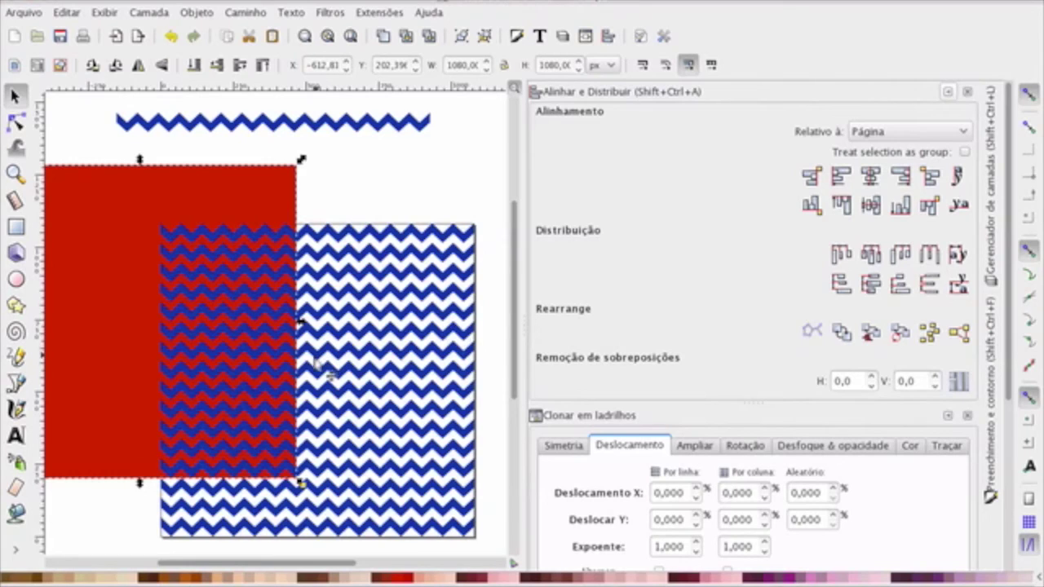
pyautogui.click(967, 92)
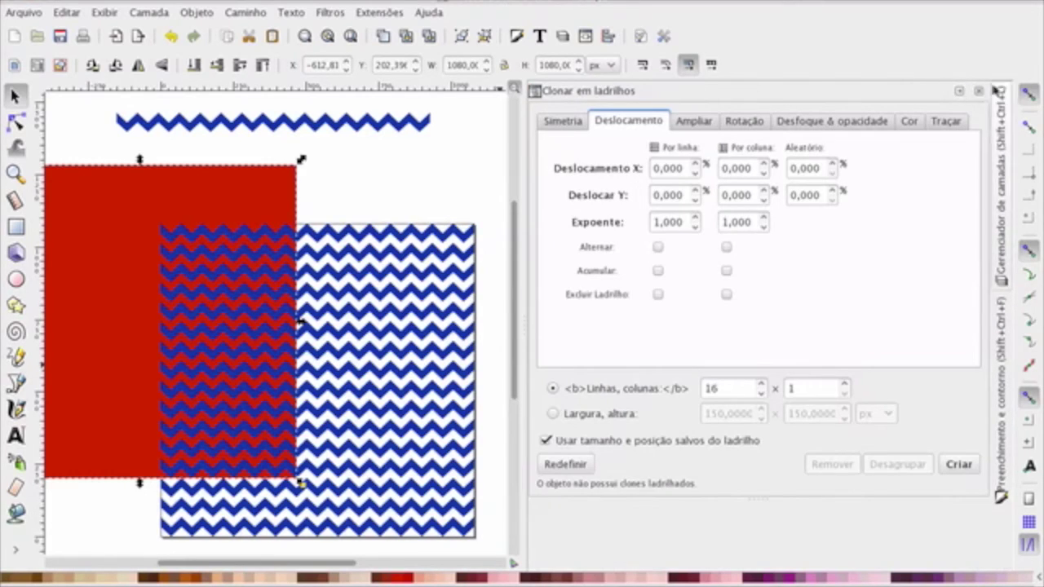
pyautogui.click(978, 90)
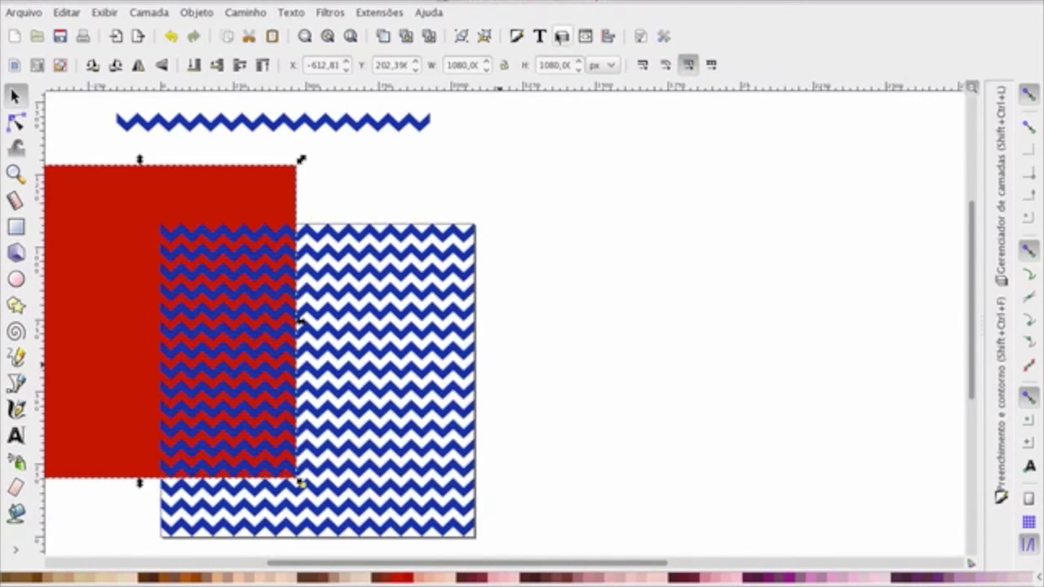
# Add a new layer named Fundo, placed below the current layer (Abaixo da atual)
pyautogui.click(1000, 237)
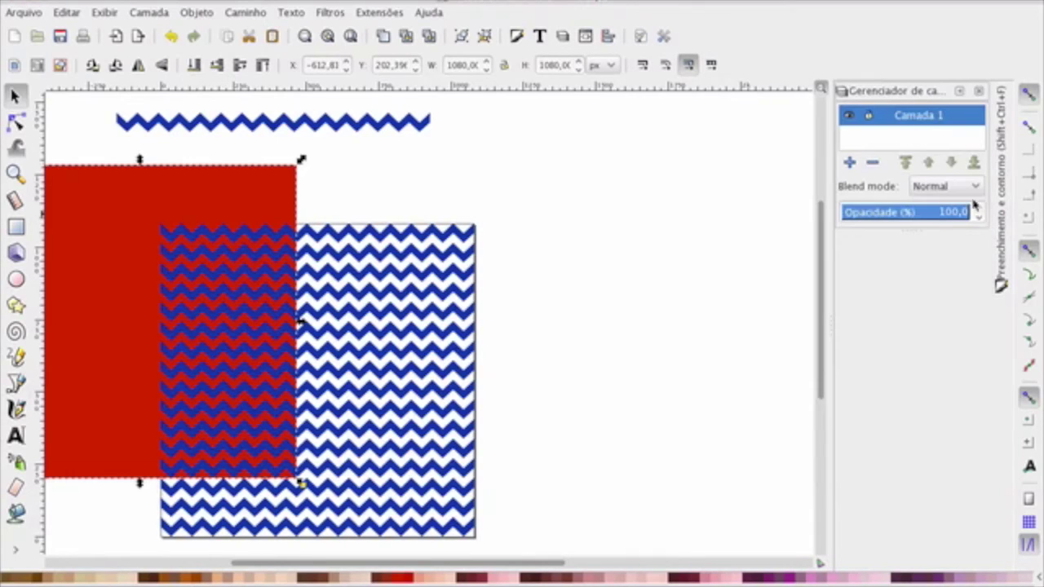
pyautogui.click(850, 162)
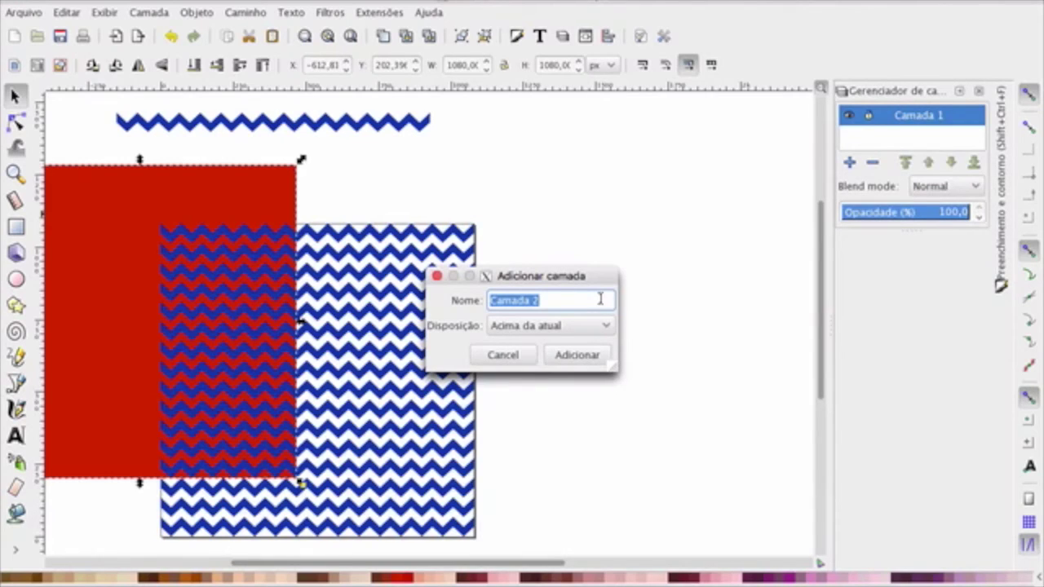
pyautogui.write('Fundo')
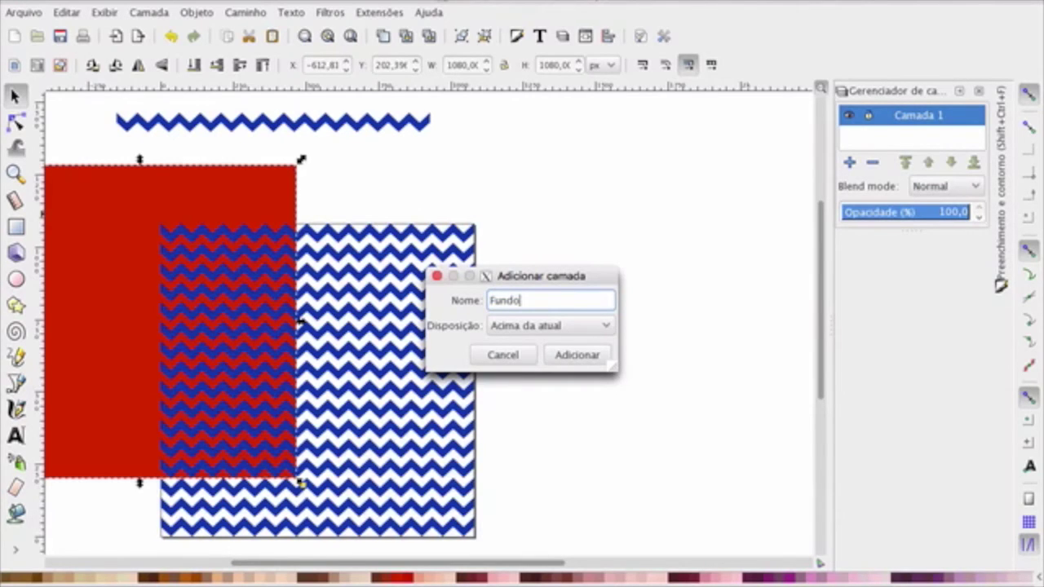
pyautogui.click(535, 325)
pyautogui.click(538, 343)
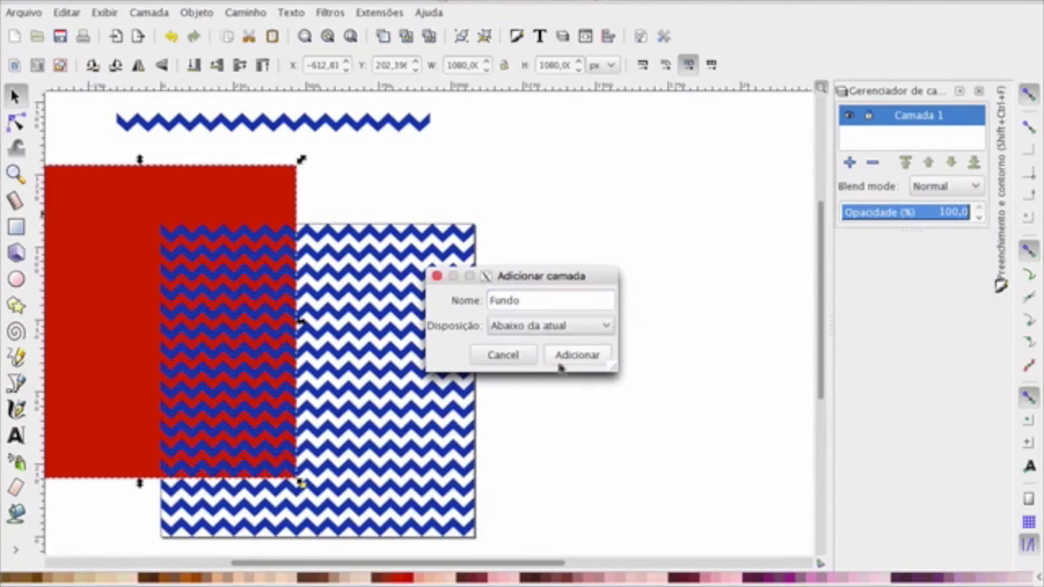
pyautogui.click(572, 357)
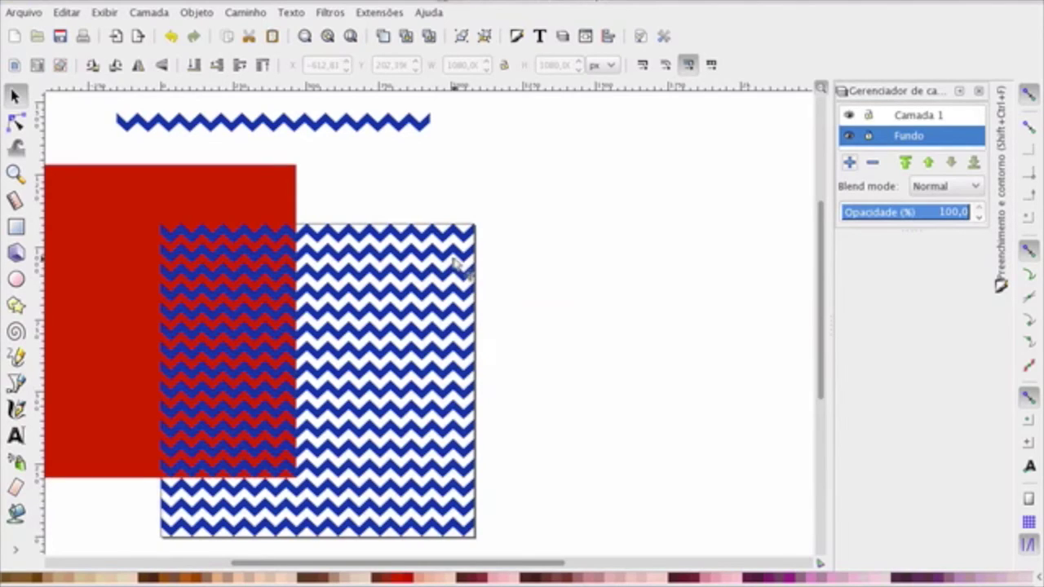
# Check which layer holds the red square, the loose zigzag row and the chevron pattern
pyautogui.hscroll(1, 519, 355)
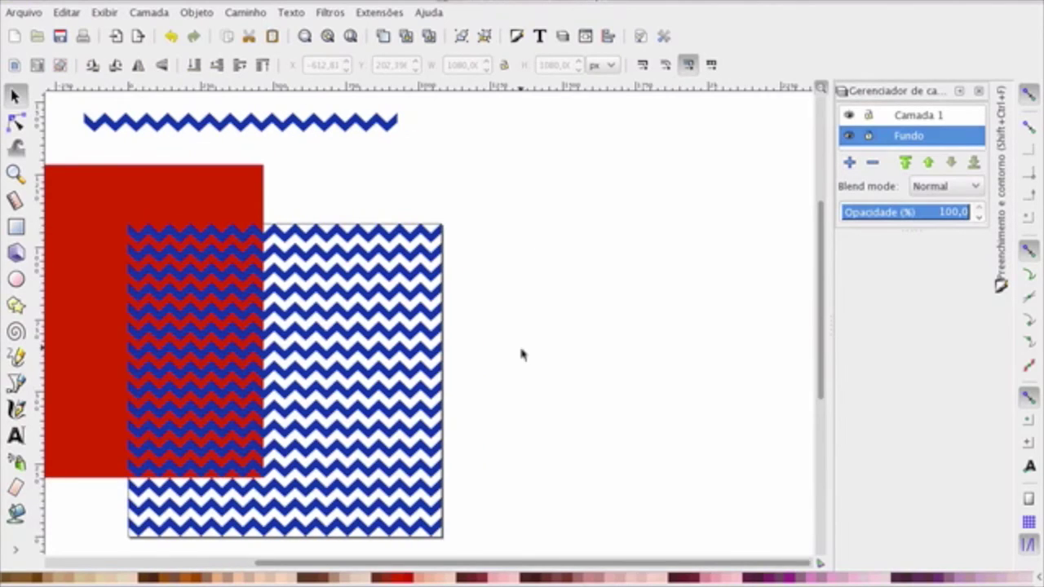
pyautogui.click(180, 196)
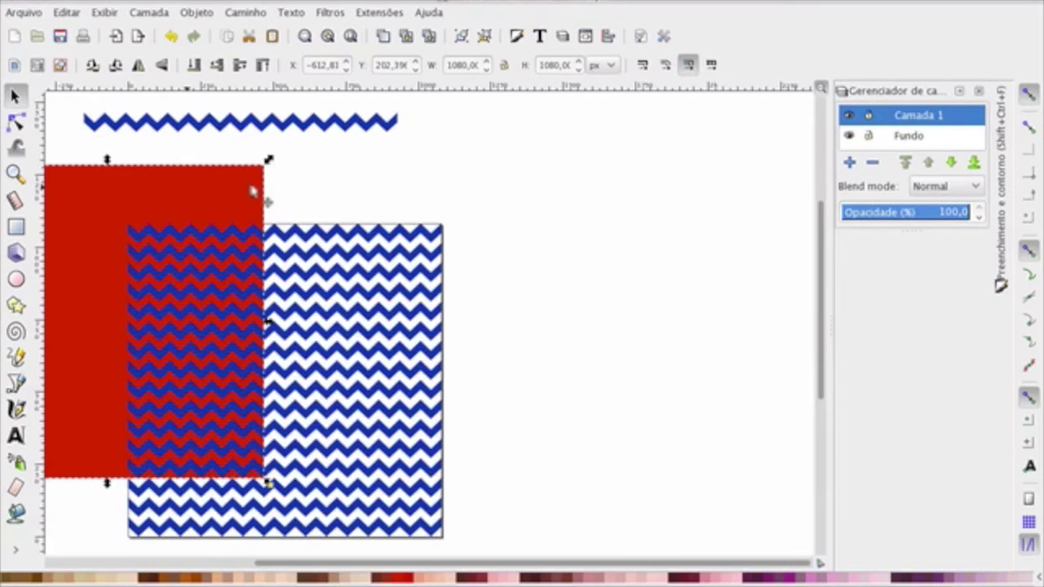
pyautogui.click(392, 129)
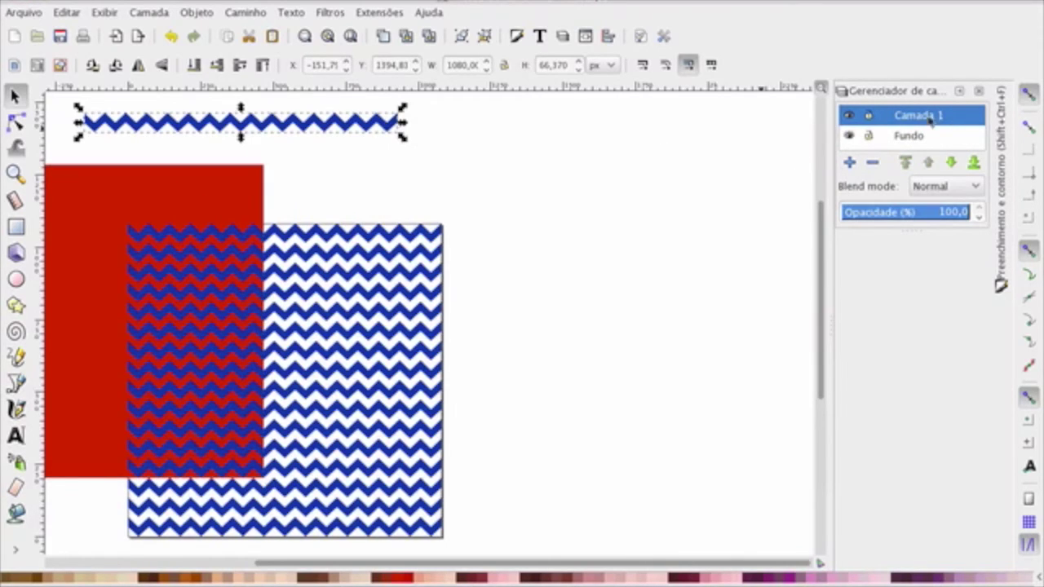
pyautogui.click(404, 261)
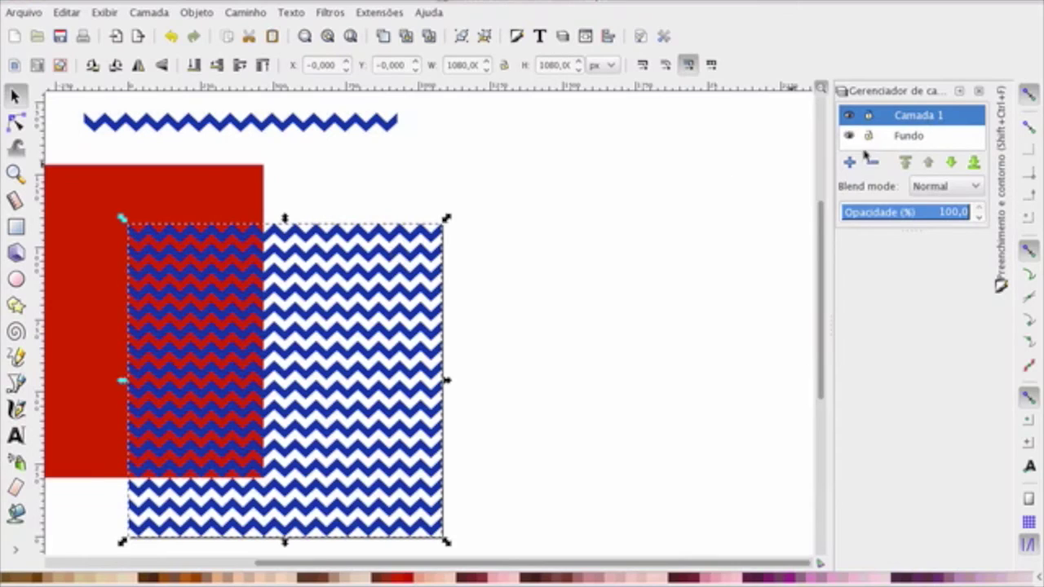
pyautogui.click(146, 190)
pyautogui.click(496, 168)
# Move the red square to the Fundo layer
pyautogui.click(165, 179)
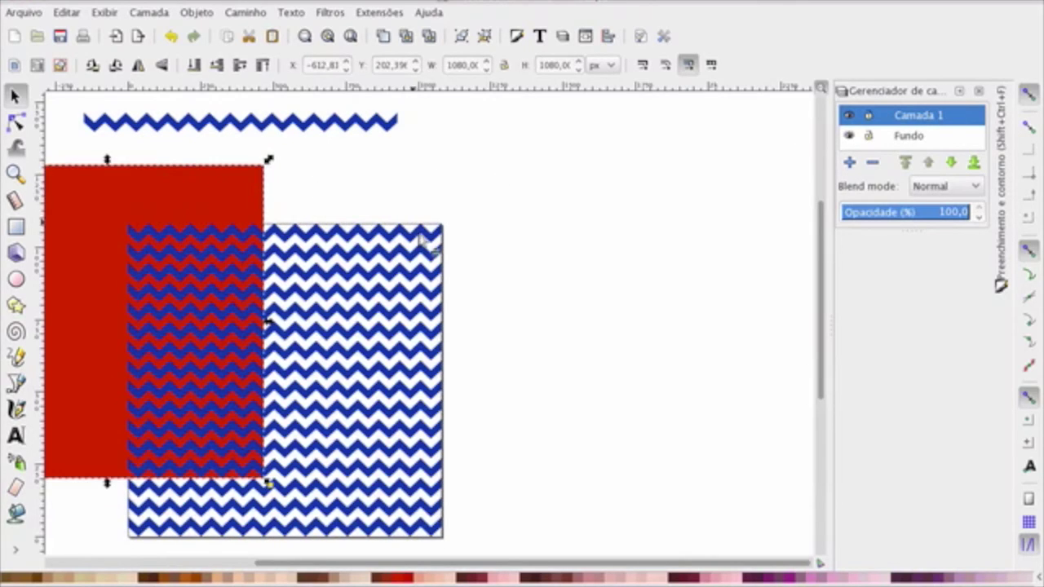
pyautogui.rightClick(214, 200)
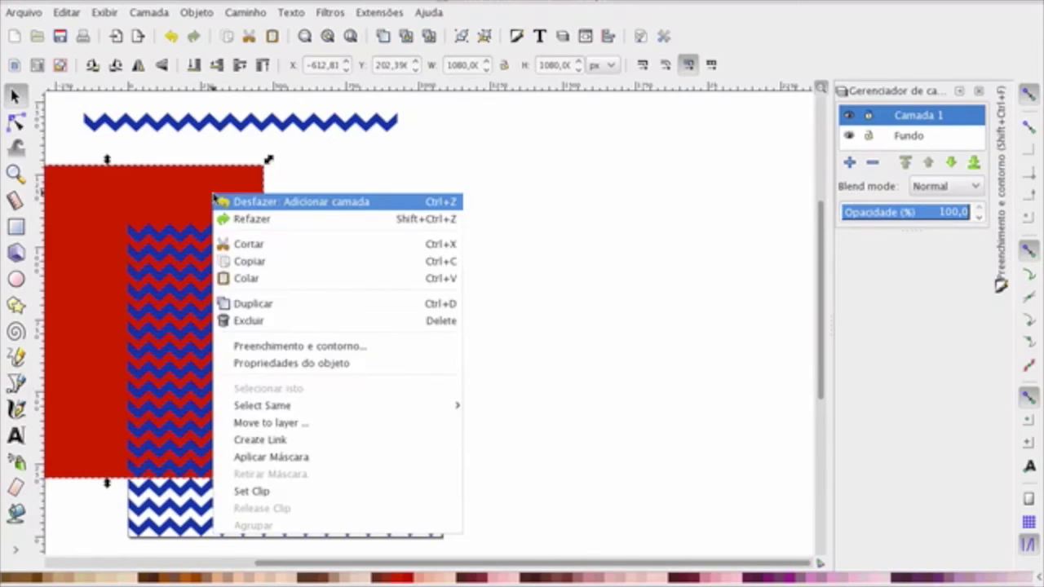
pyautogui.click(256, 424)
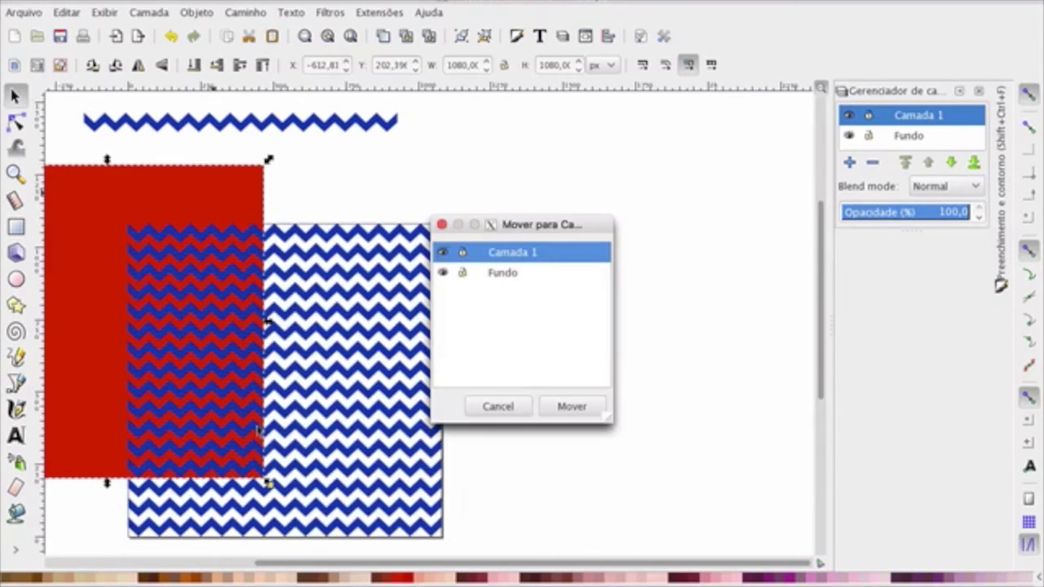
pyautogui.click(501, 276)
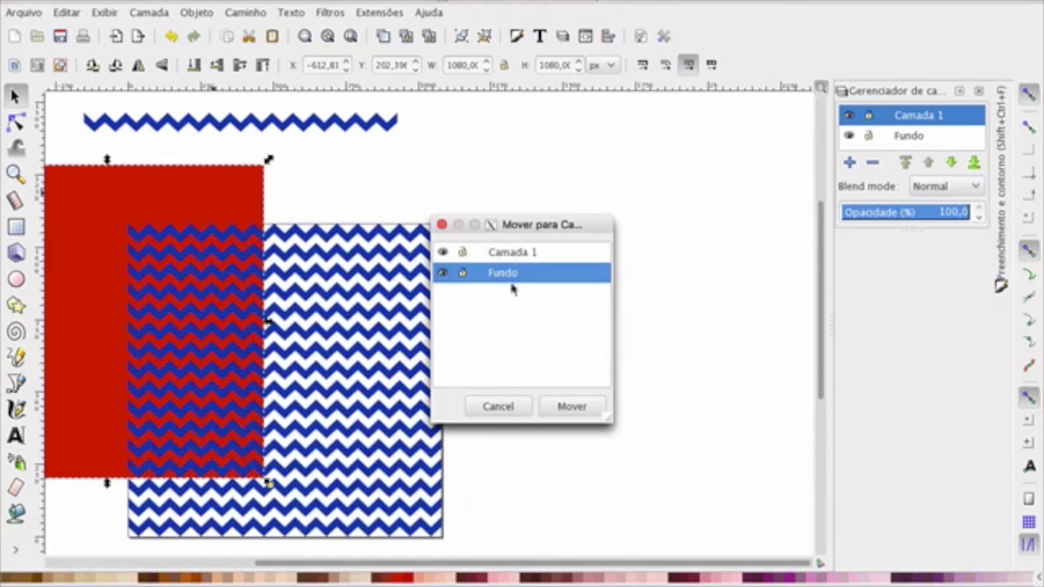
pyautogui.click(568, 408)
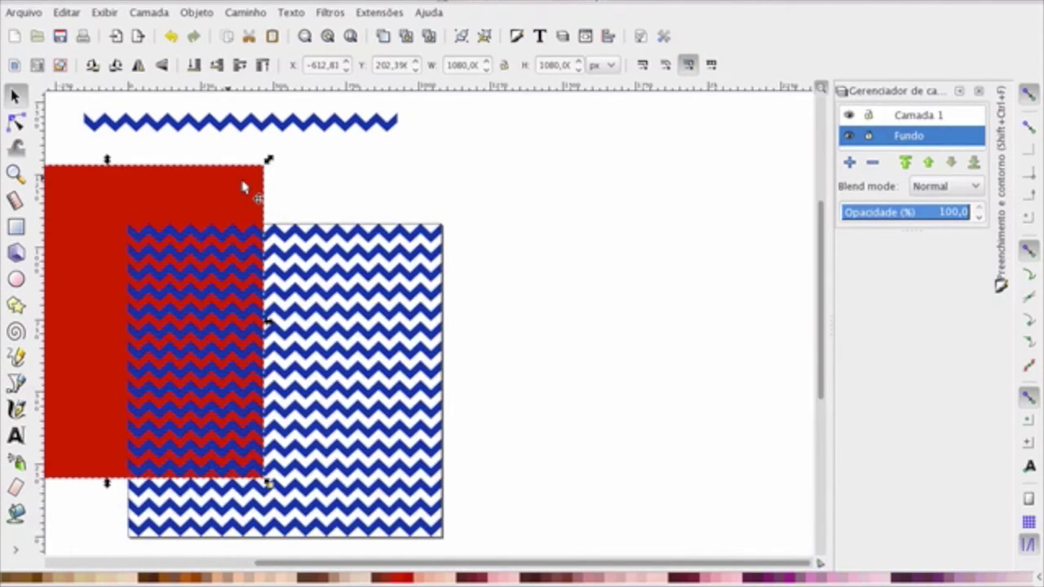
# Centre the red square on the page horizontally and vertically, and lock the Fundo layer
pyautogui.moveTo(221, 201); pyautogui.dragTo(377, 204)
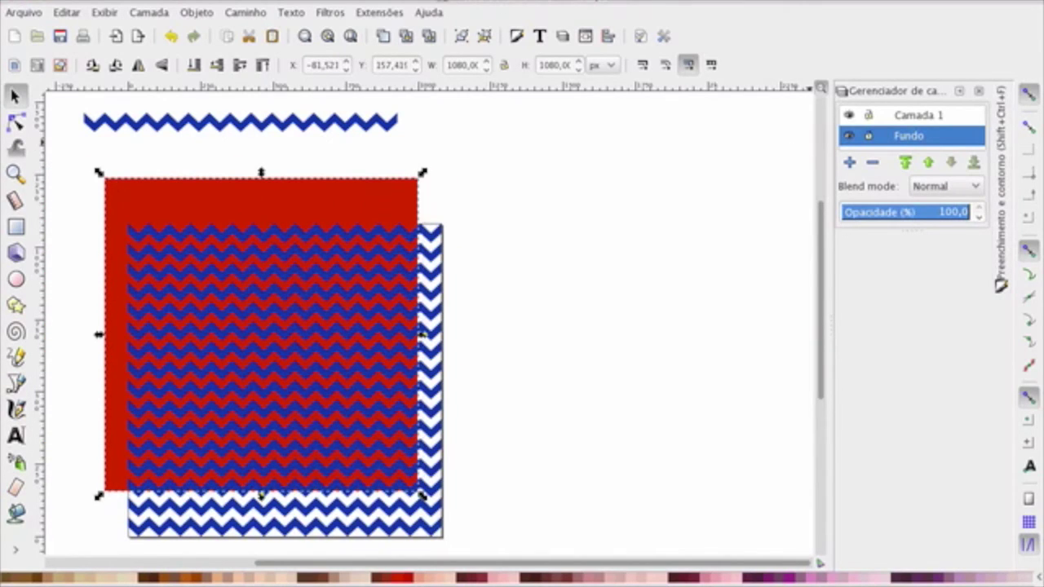
pyautogui.click(113, 13)
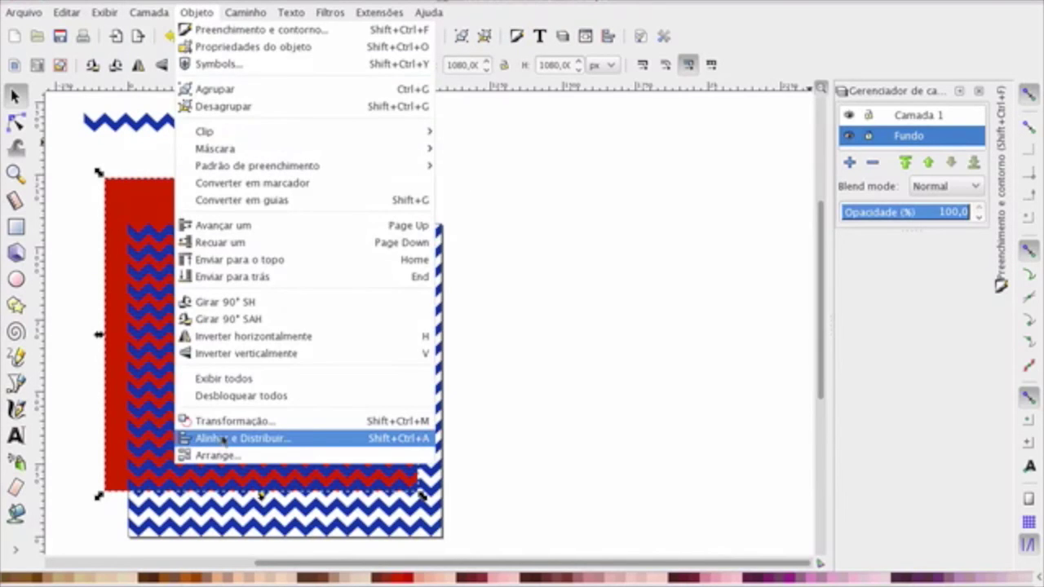
pyautogui.click(222, 438)
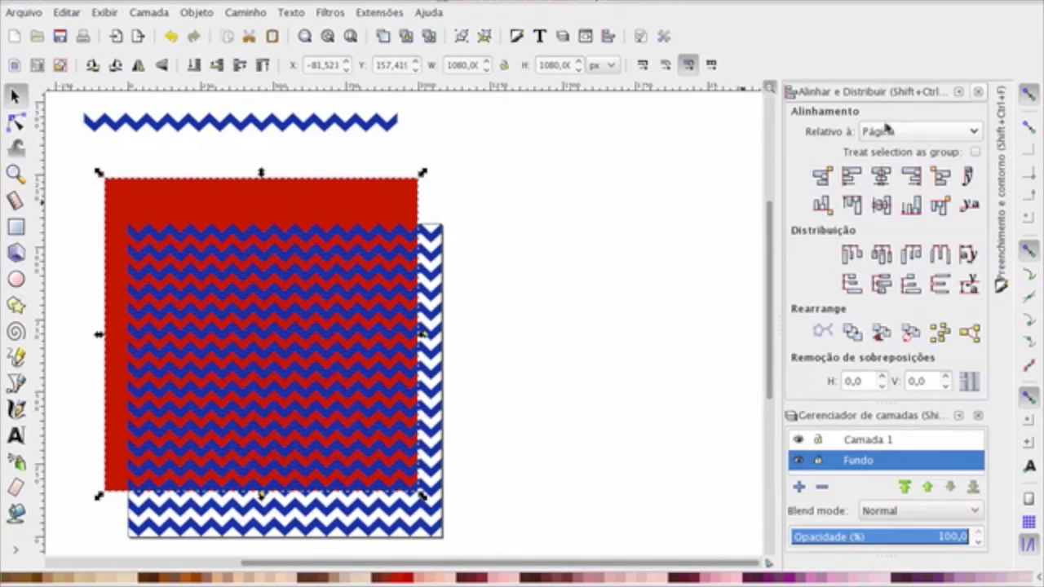
pyautogui.click(881, 176)
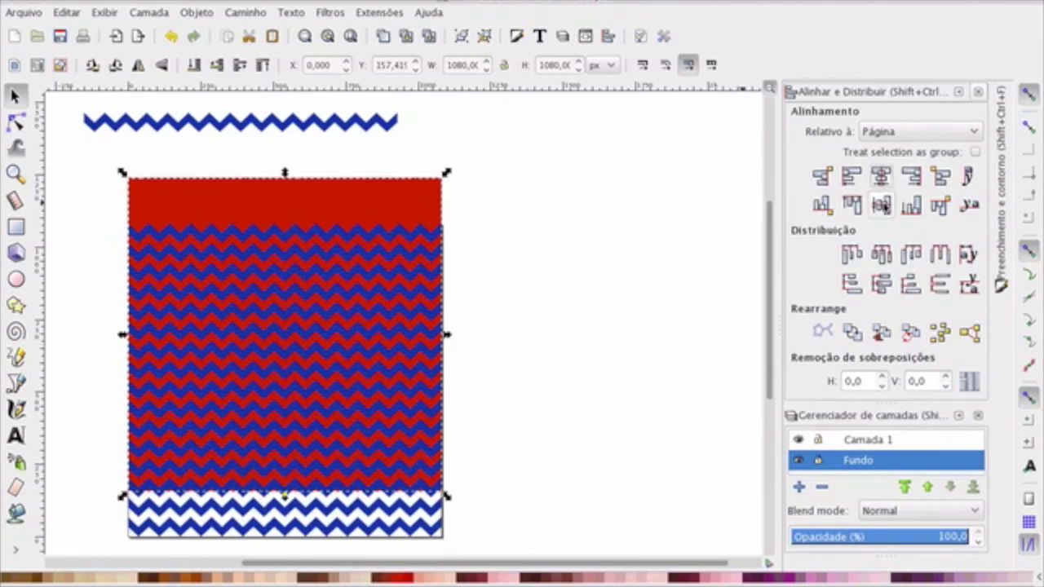
pyautogui.click(881, 204)
pyautogui.click(594, 316)
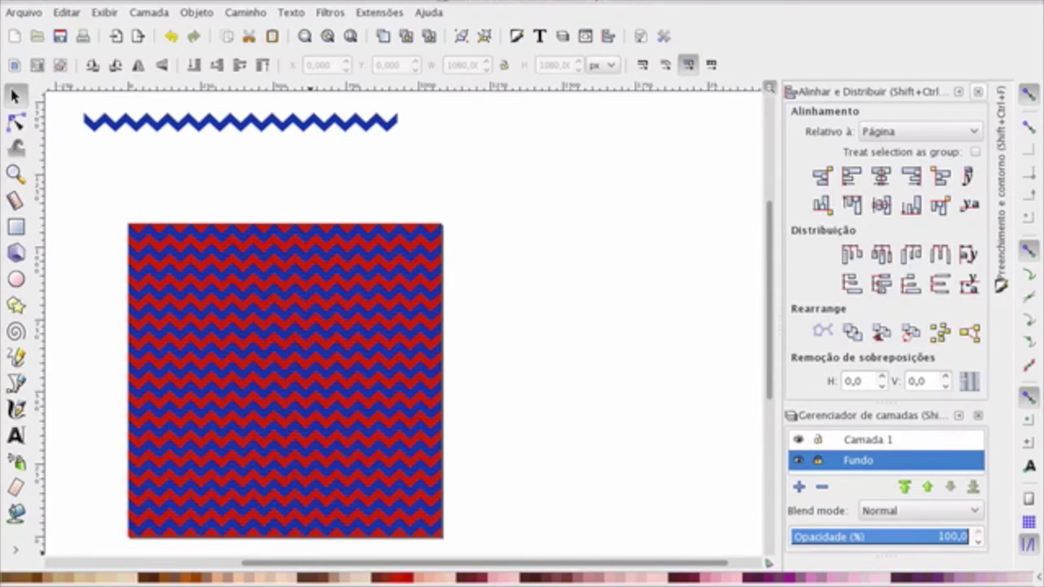
# Test the locked Fundo layer by moving the chevron pattern aside and trying to select the red square, and undo the move
pyautogui.moveTo(400, 333); pyautogui.dragTo(680, 323)
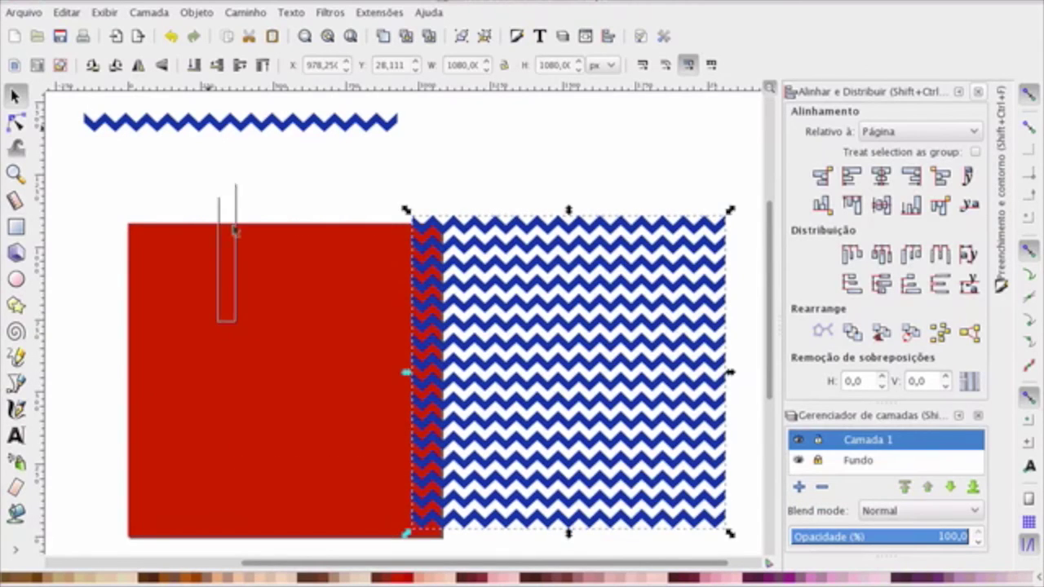
pyautogui.moveTo(211, 155); pyautogui.dragTo(212, 160)
pyautogui.moveTo(299, 381); pyautogui.dragTo(173, 248)
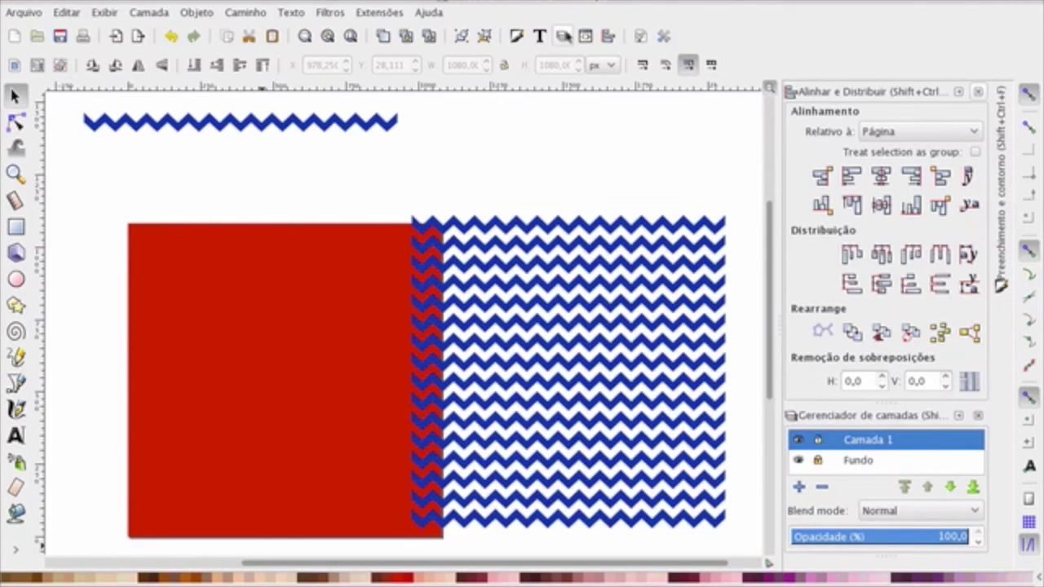
pyautogui.click(960, 92)
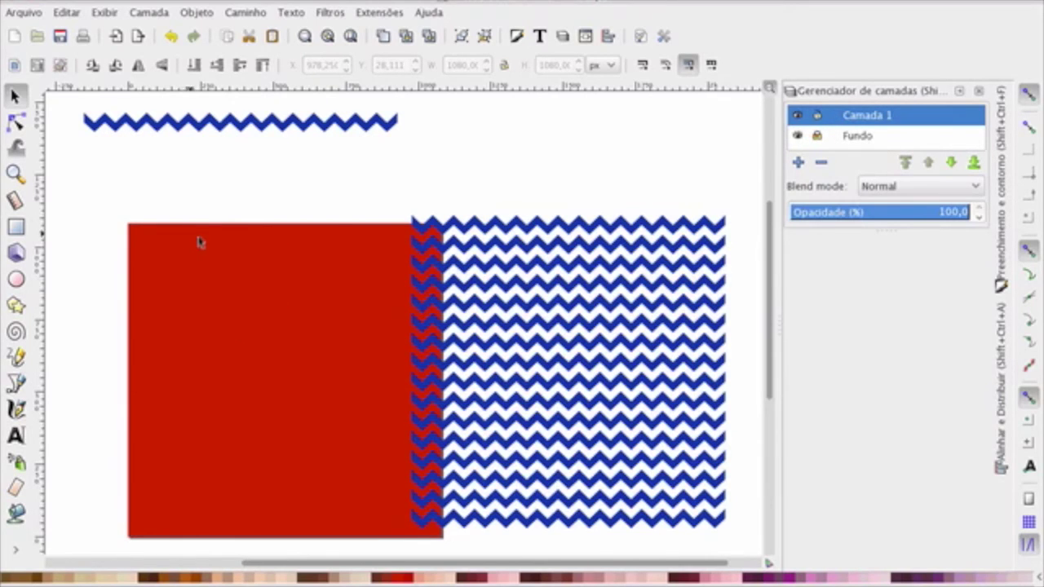
pyautogui.hotkey('ctrl', 'z')
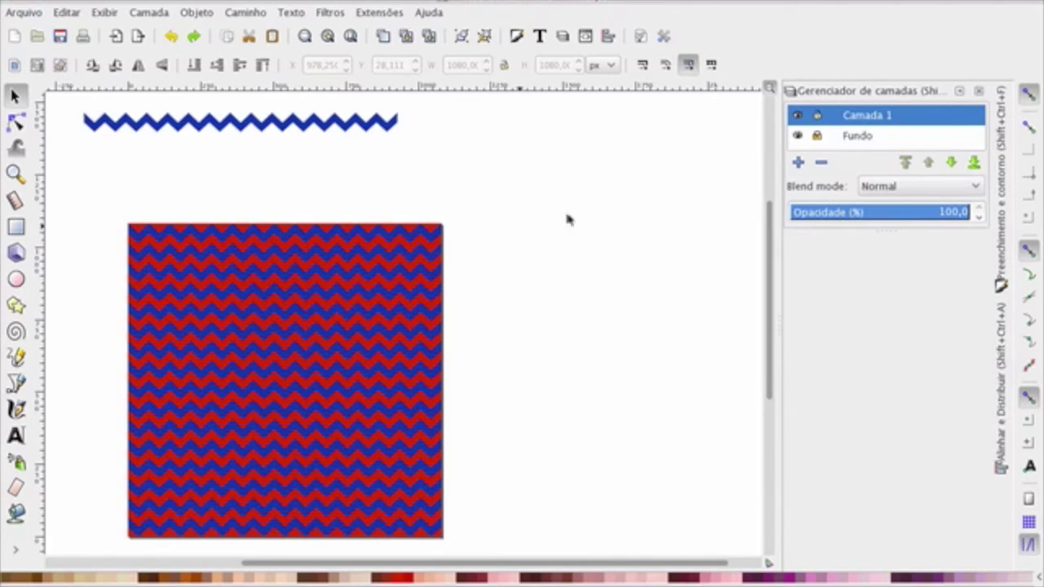
# Lock the Camada 1 layer, unlock Fundo, and move the red square to the right, mostly clear of the chevron pattern
pyautogui.click(818, 115)
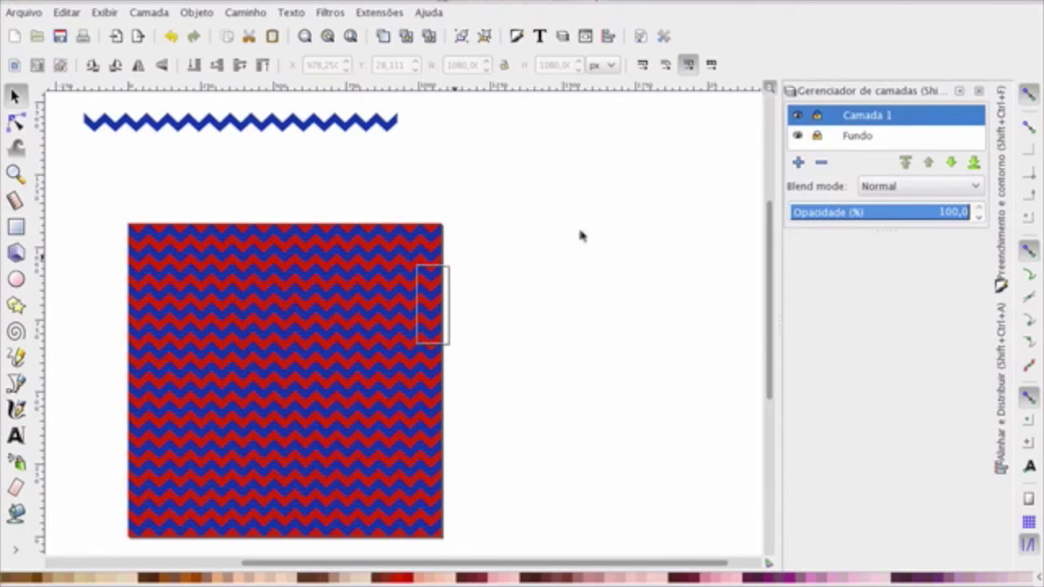
pyautogui.click(817, 137)
pyautogui.moveTo(282, 248); pyautogui.dragTo(580, 187)
pyautogui.click(139, 163)
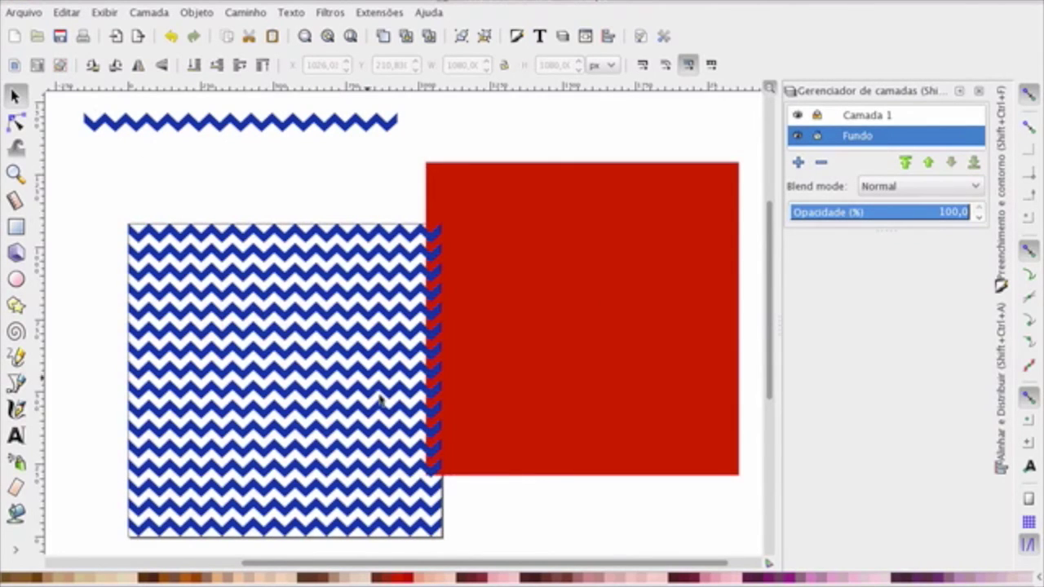
# Select all zigzag rows of the light-blue chevron pattern and unlink the clones
pyautogui.moveTo(186, 202)
pyautogui.mouseDown()
pyautogui.moveTo(501, 497)
pyautogui.moveTo(508, 521)
pyautogui.mouseUp()
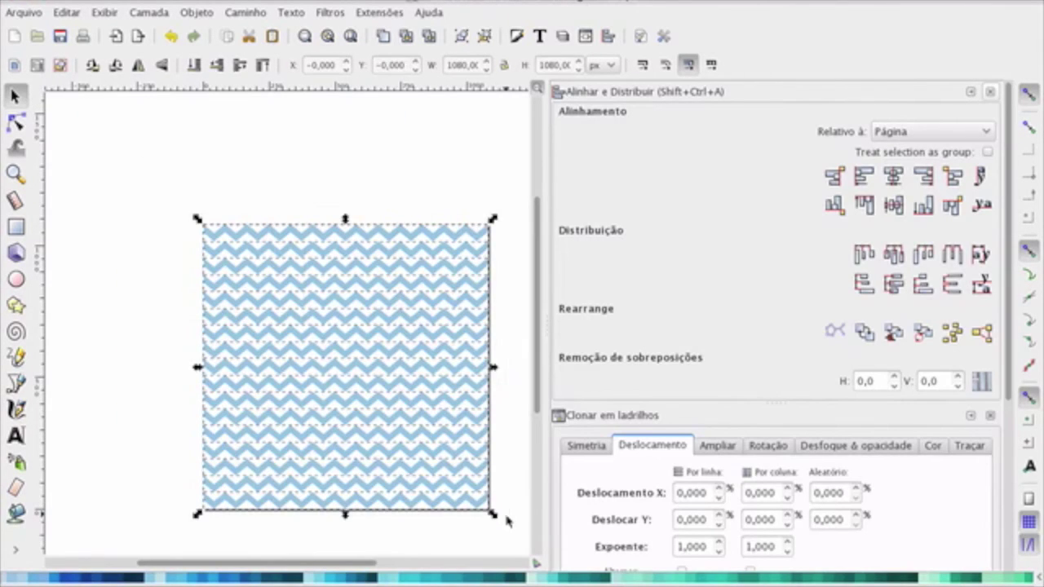
pyautogui.click(67, 13)
pyautogui.moveTo(296, 245)
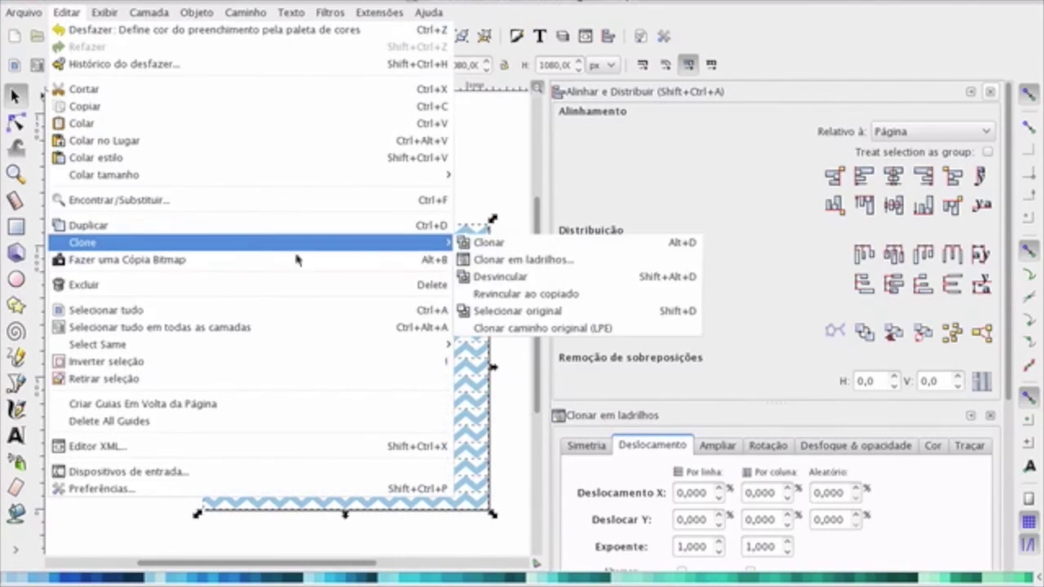
pyautogui.click(526, 280)
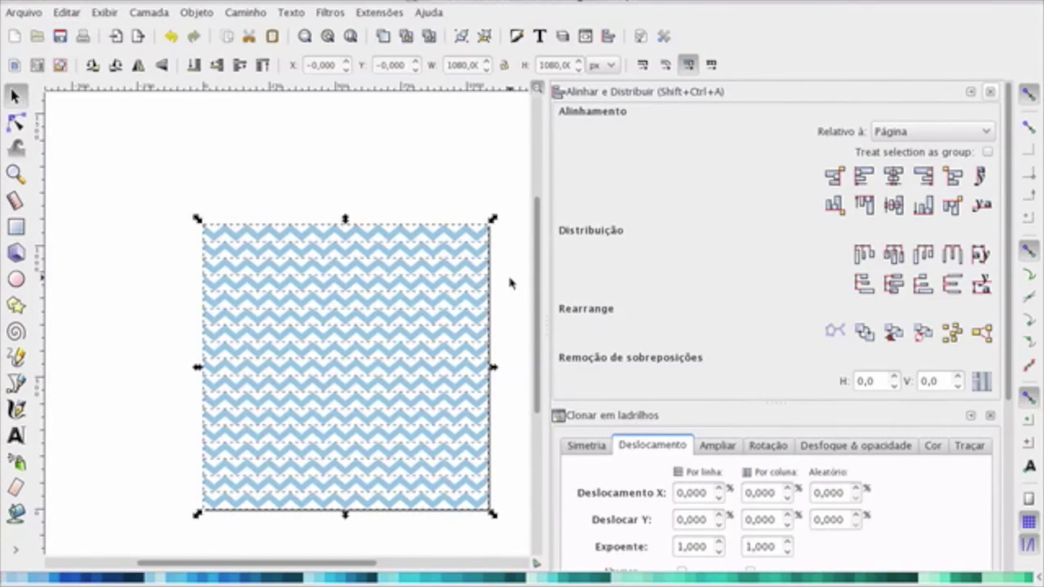
# Try a teal fill on the uppermost zigzag row, and undo the colour change
pyautogui.click(482, 238)
pyautogui.click(447, 582)
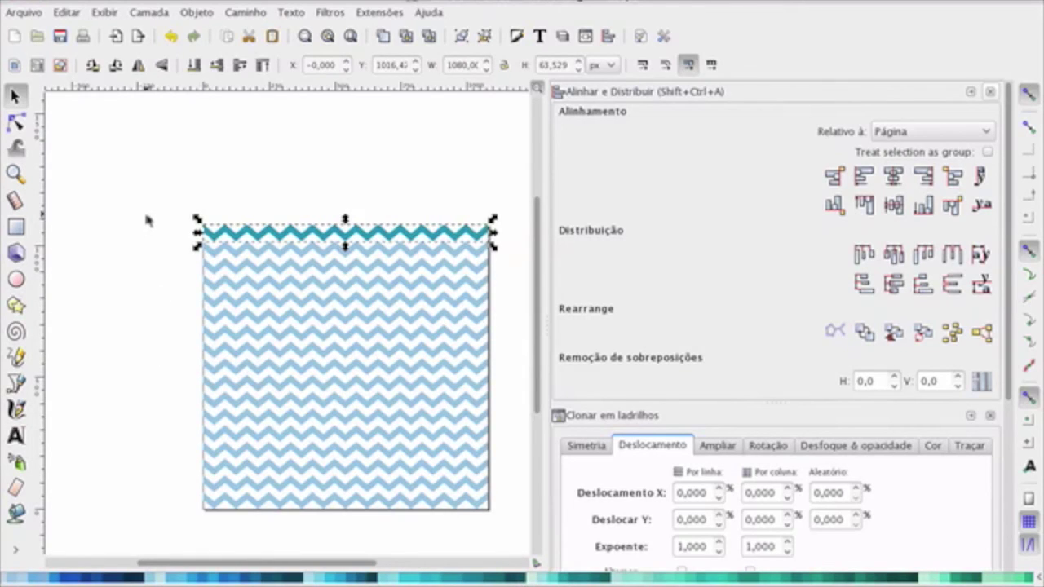
pyautogui.hotkey('ctrl', 'z')
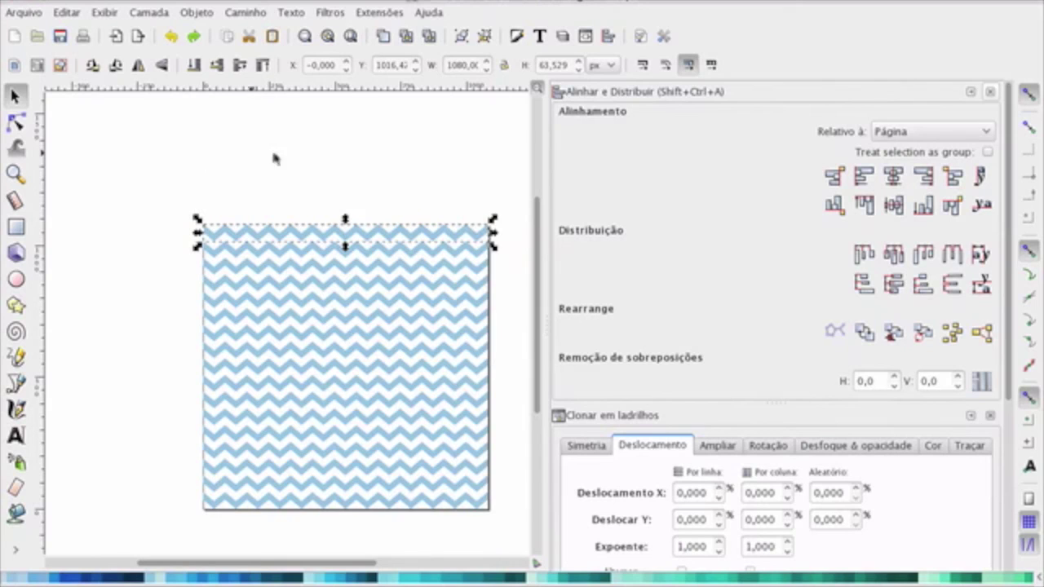
# Fill the three uppermost zigzag rows with progressively deeper light greens, using 99e5b2 for the second row and 84e2a8 for the third
pyautogui.click(516, 36)
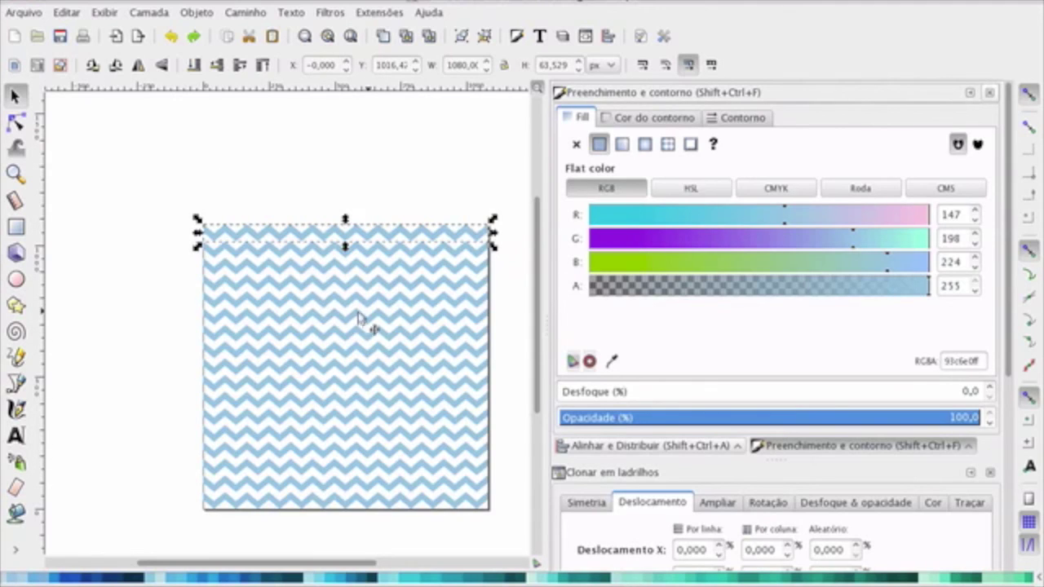
pyautogui.click(161, 268)
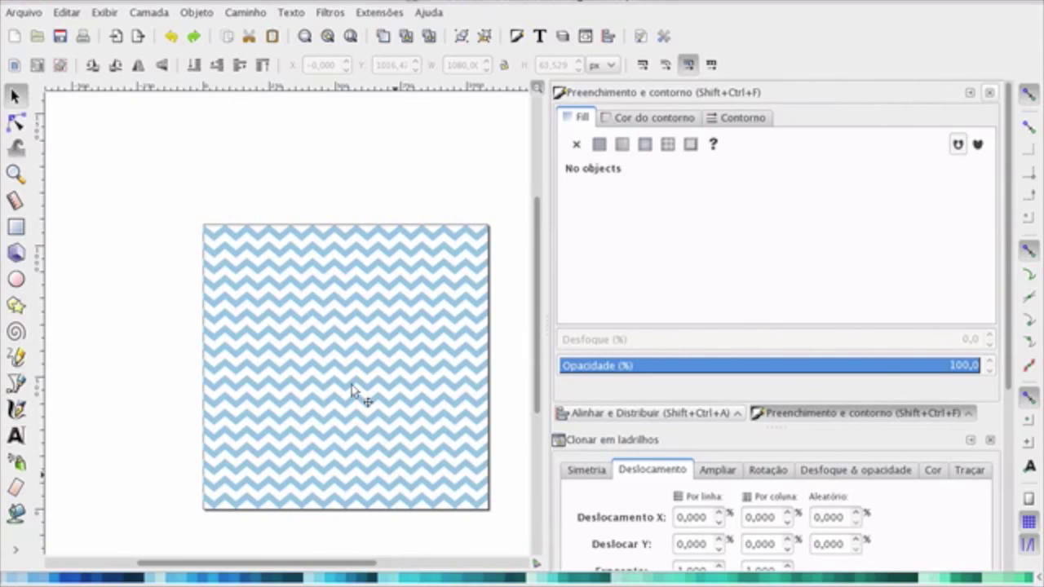
pyautogui.scroll(-5, 744, 578)
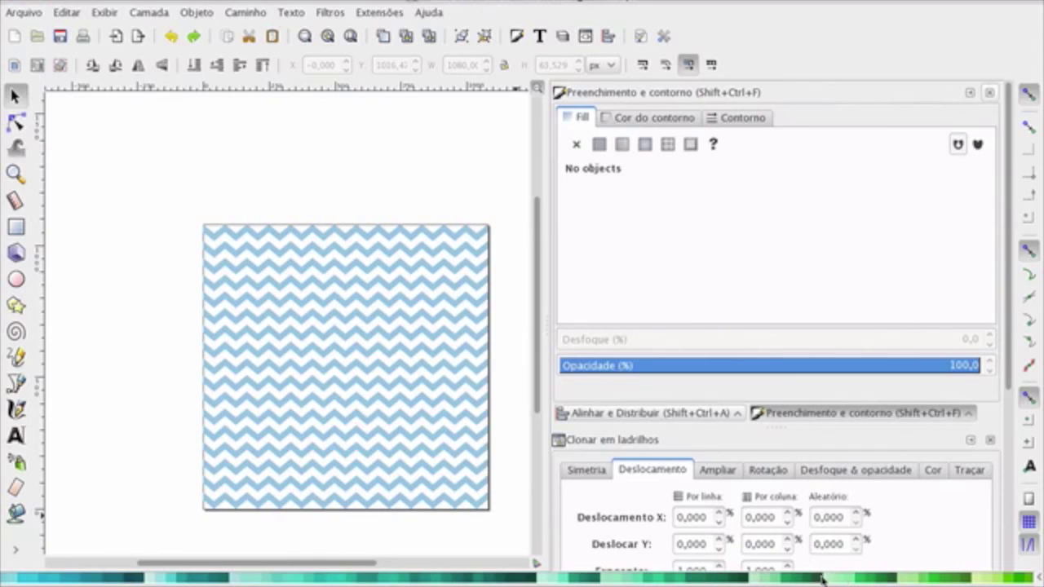
pyautogui.click(448, 239)
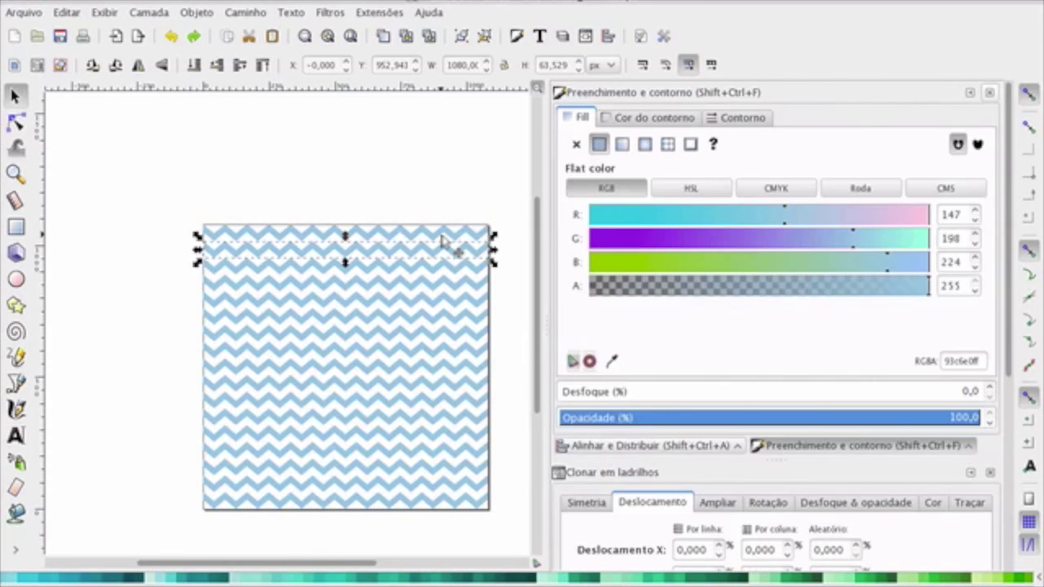
pyautogui.click(826, 578)
pyautogui.click(430, 265)
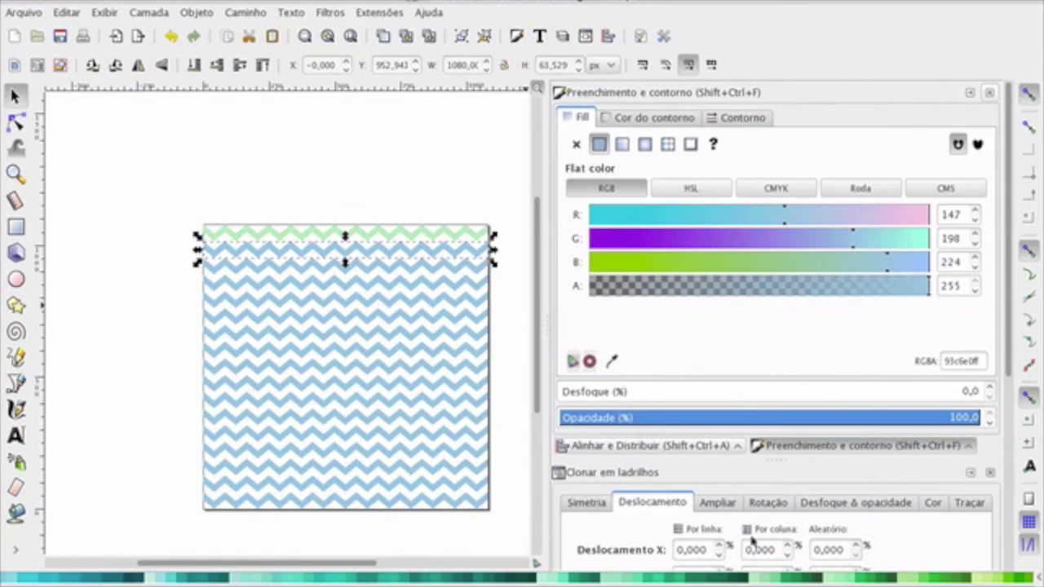
pyautogui.click(836, 579)
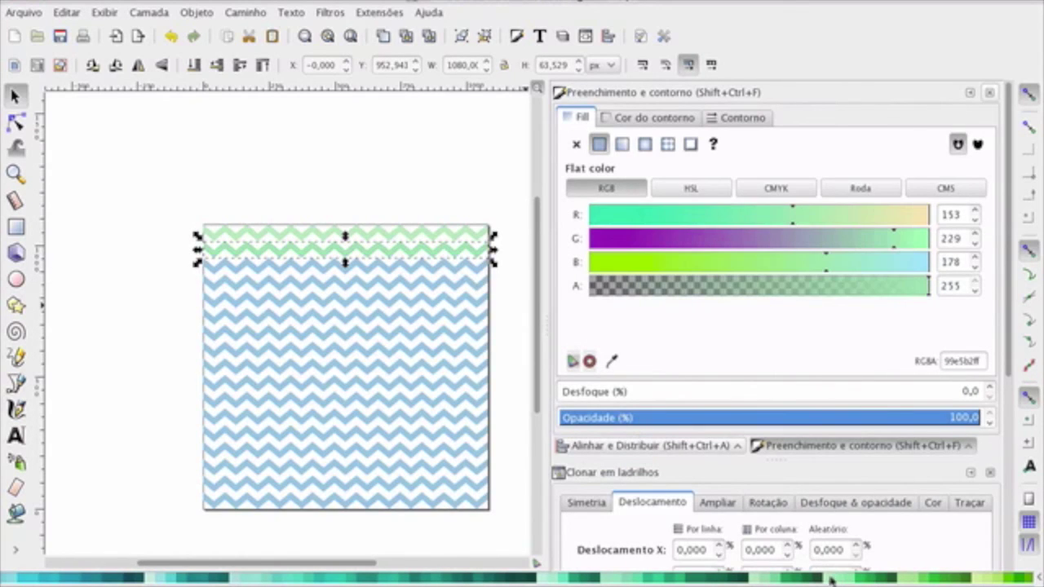
pyautogui.click(428, 278)
pyautogui.click(853, 581)
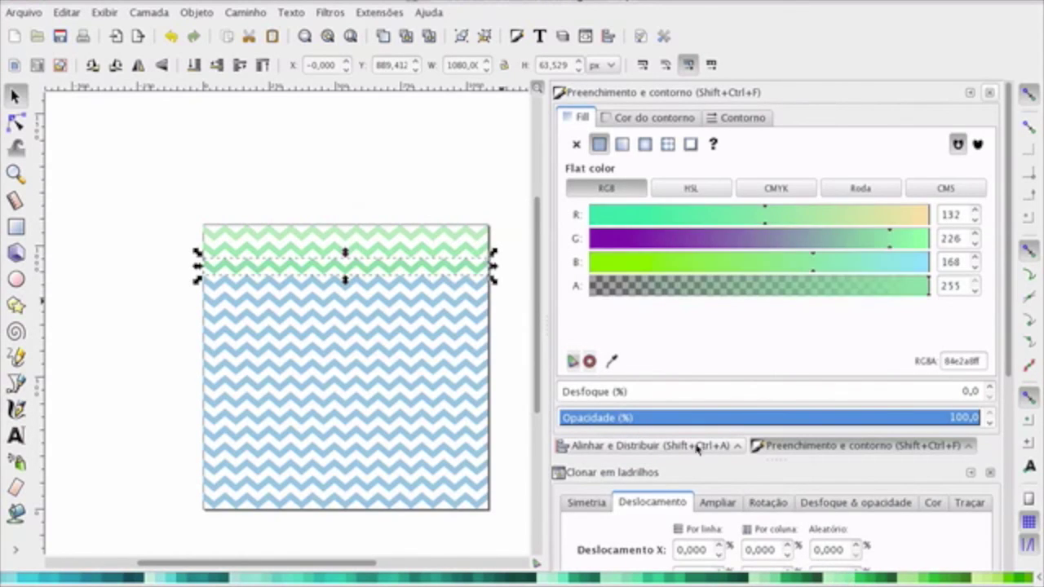
# Fill the fourth zigzag row with medium green 00b760 and the fifth row with a darker green
pyautogui.click(427, 294)
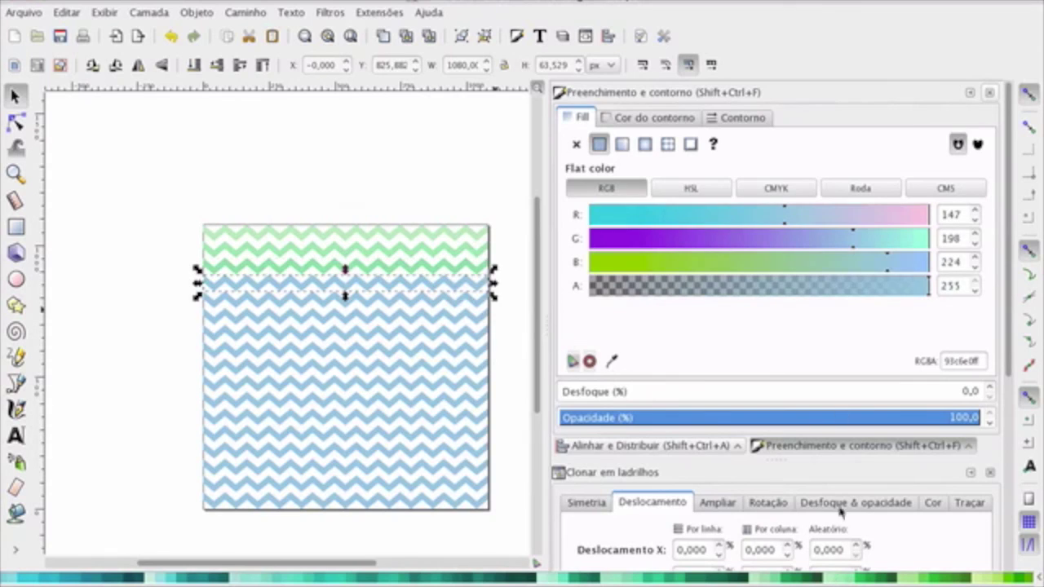
pyautogui.click(866, 582)
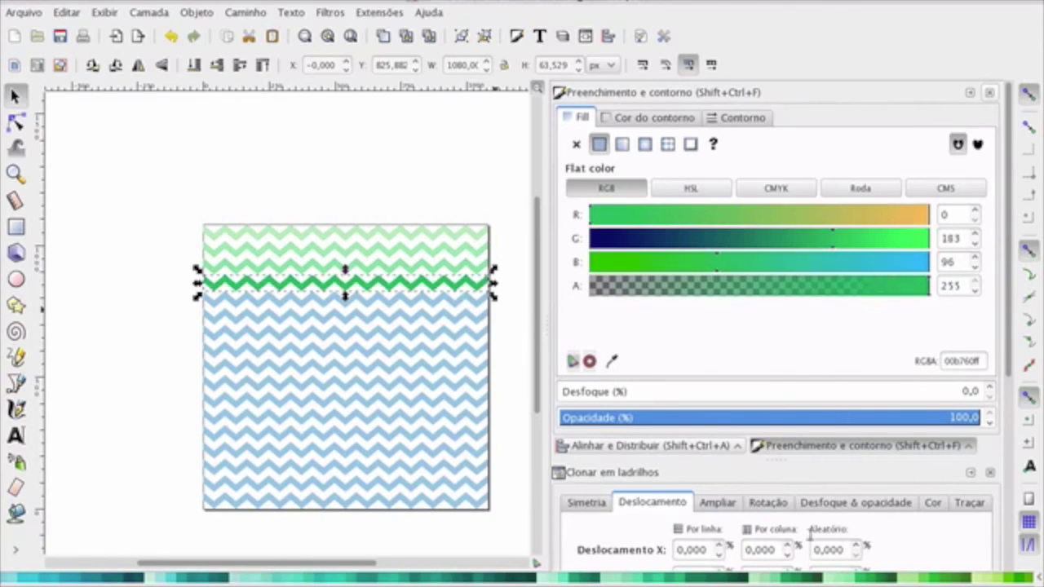
pyautogui.click(472, 306)
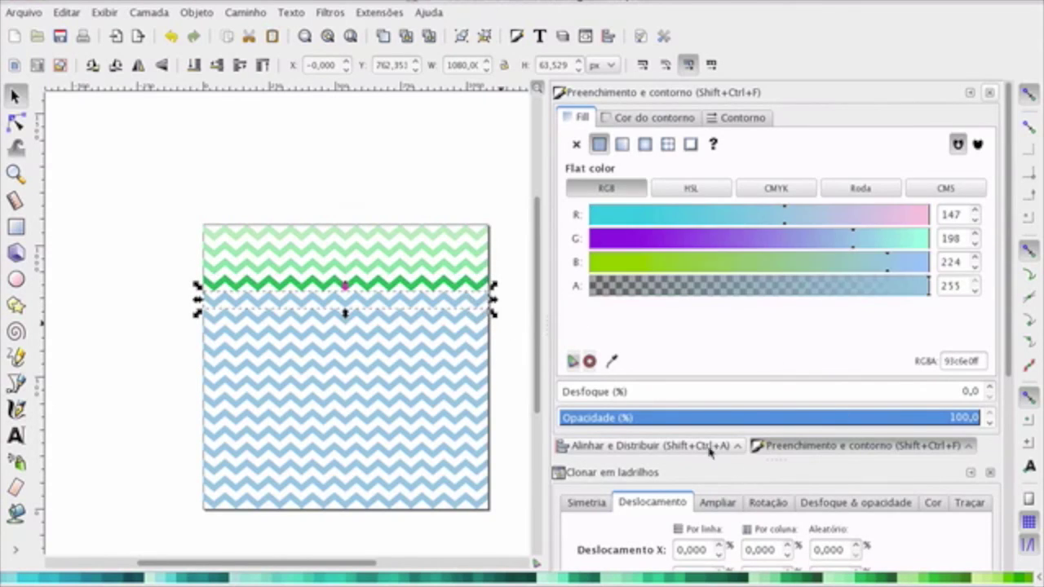
pyautogui.click(869, 579)
pyautogui.click(163, 319)
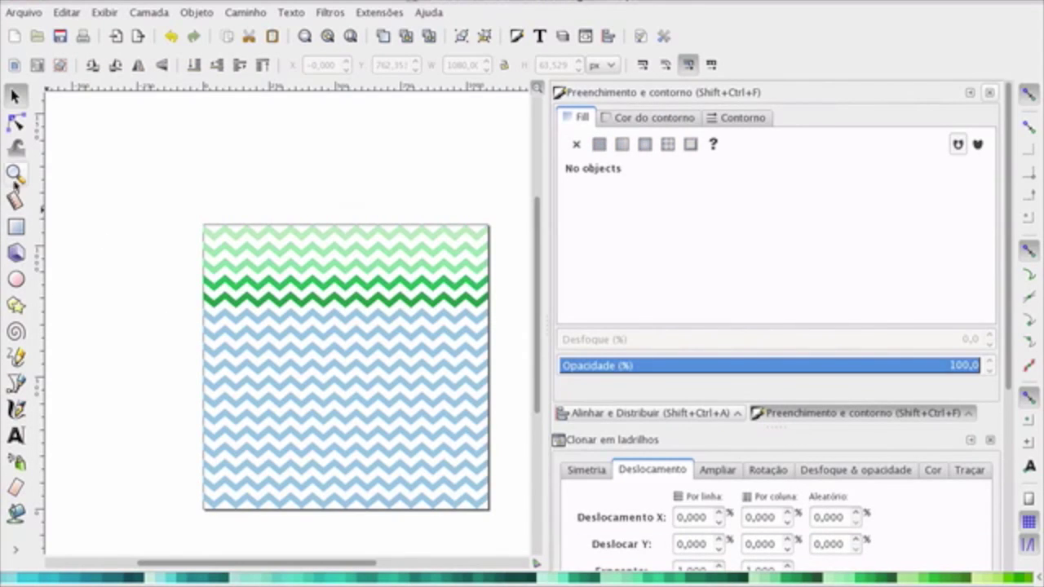
pyautogui.click(14, 175)
pyautogui.moveTo(159, 197); pyautogui.dragTo(326, 328)
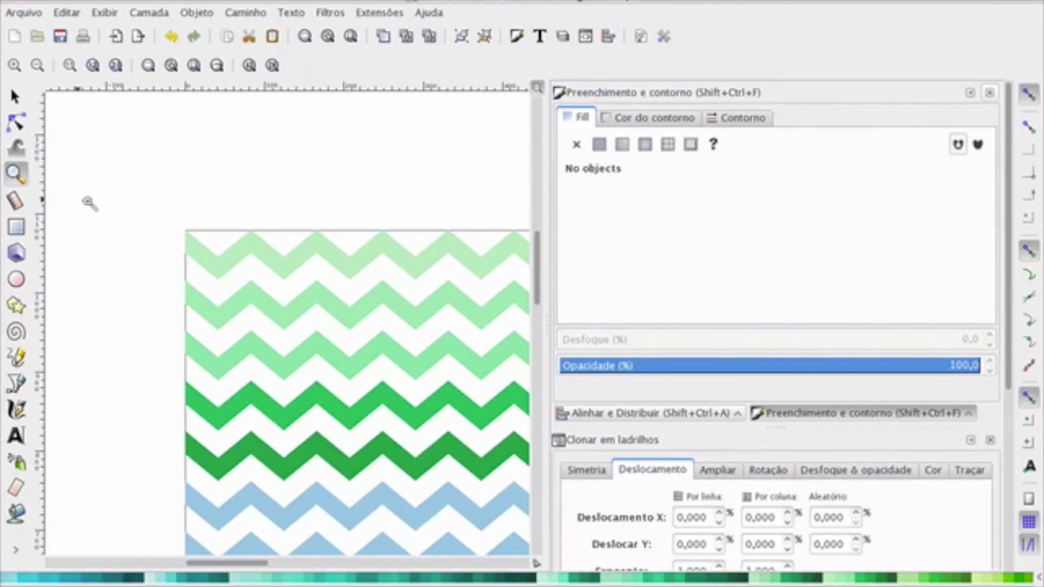
pyautogui.hscroll(5, 108, 215)
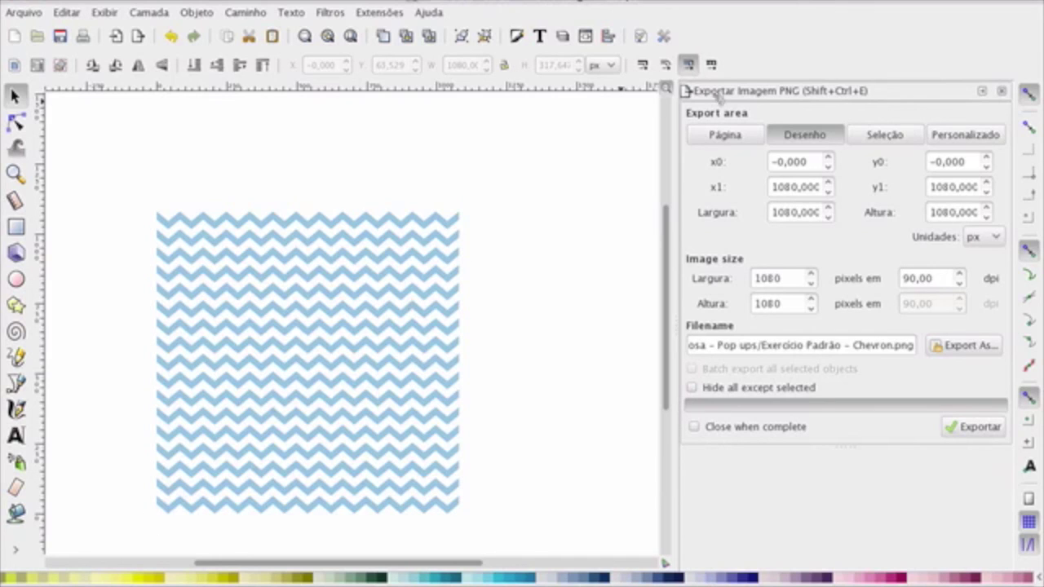
# Check the custom page size in the document properties and close them
pyautogui.click(23, 12)
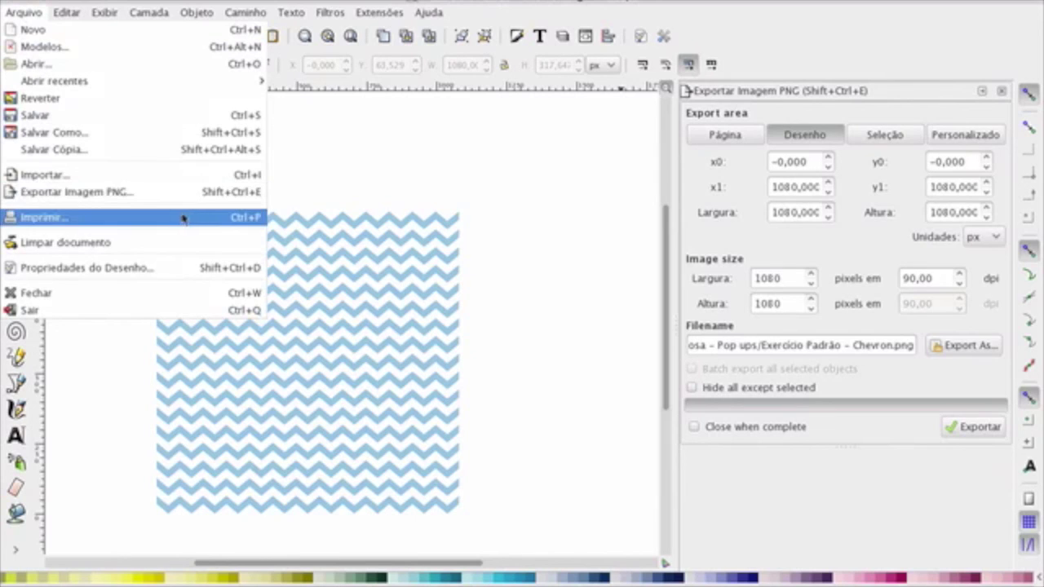
pyautogui.click(110, 267)
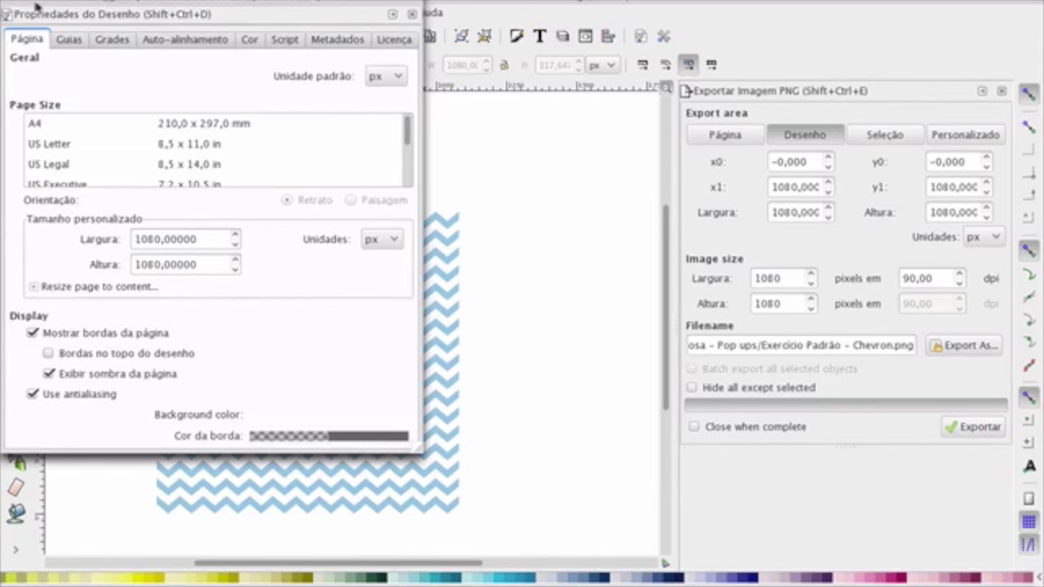
pyautogui.click(412, 14)
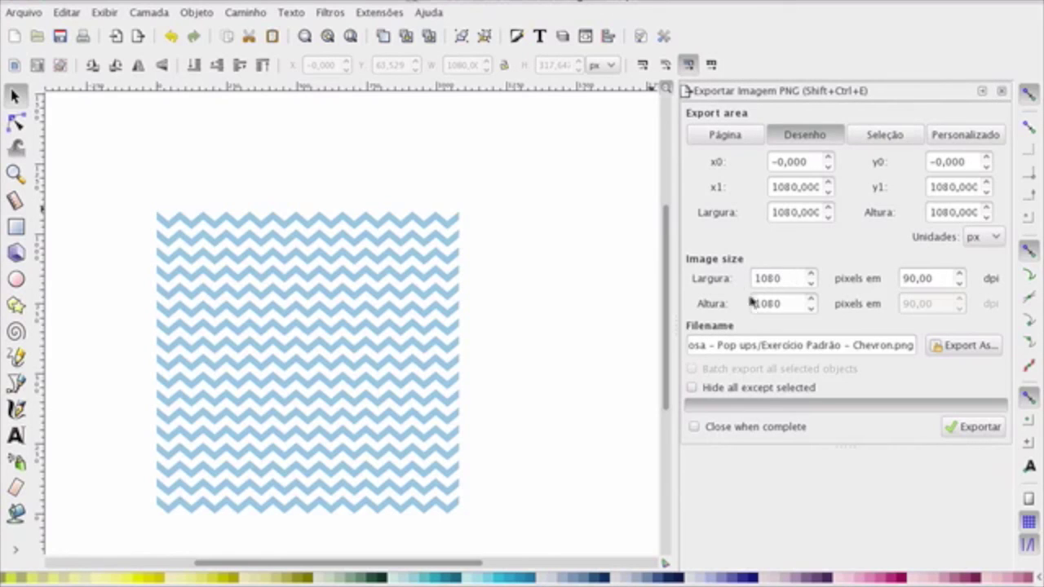
# Export the drawing as Chevron Azul.png into the EXERCÍCIOS – CURIOSA folder on the Desktop
pyautogui.click(961, 346)
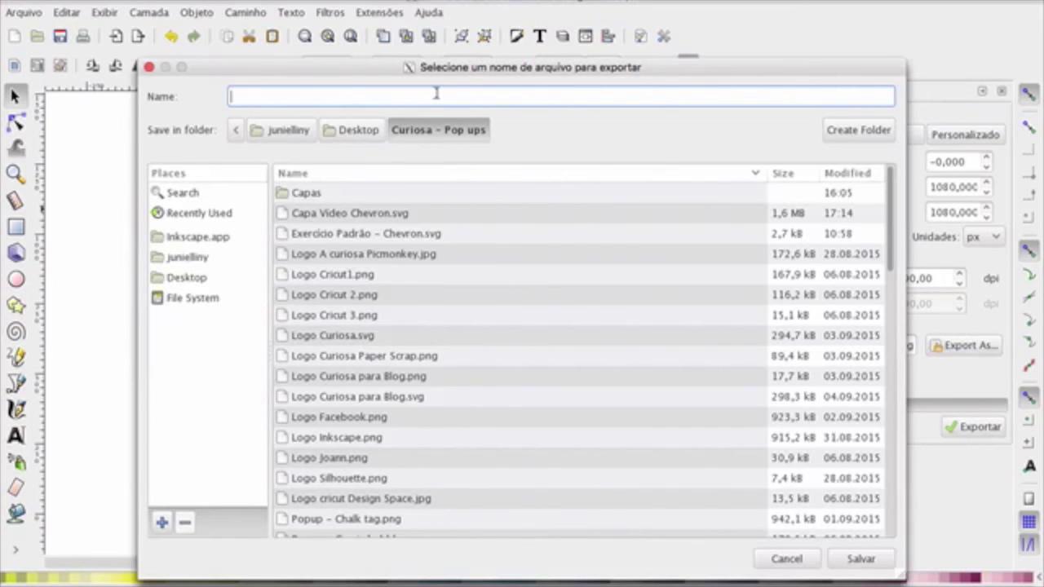
pyautogui.write('Chevron Azul.png')
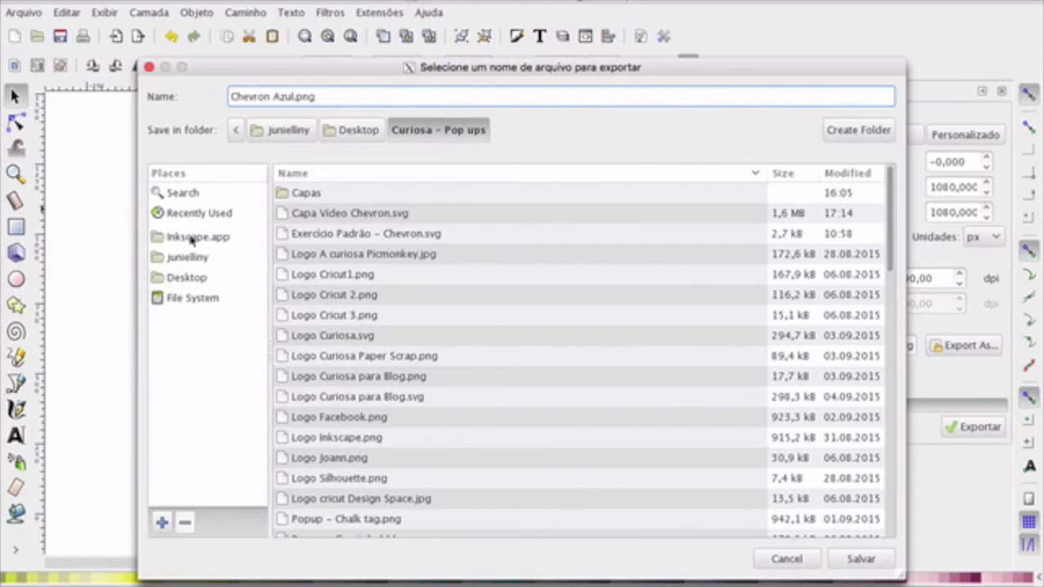
pyautogui.click(180, 279)
pyautogui.doubleClick(352, 217)
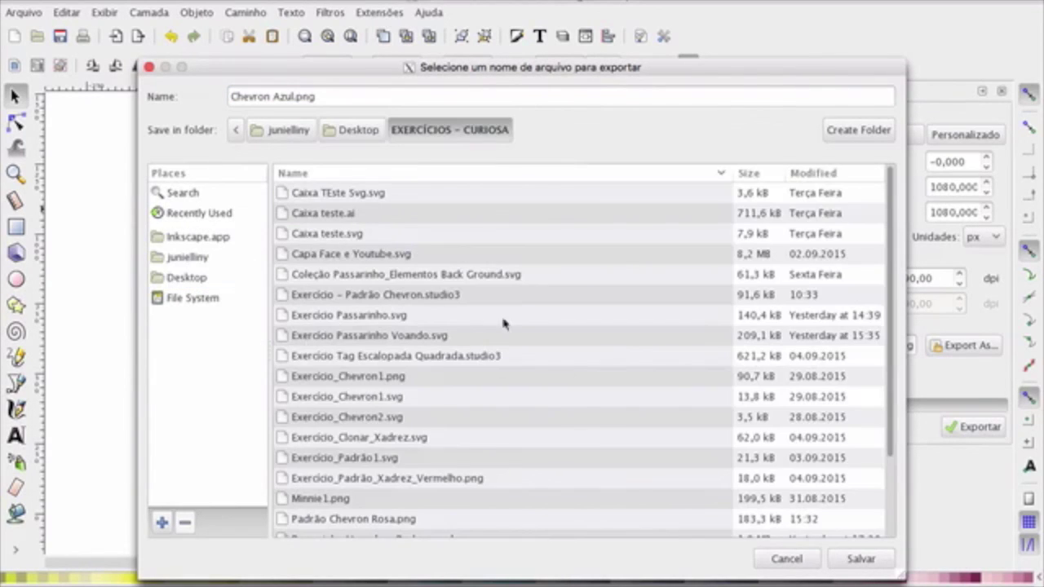
pyautogui.click(863, 558)
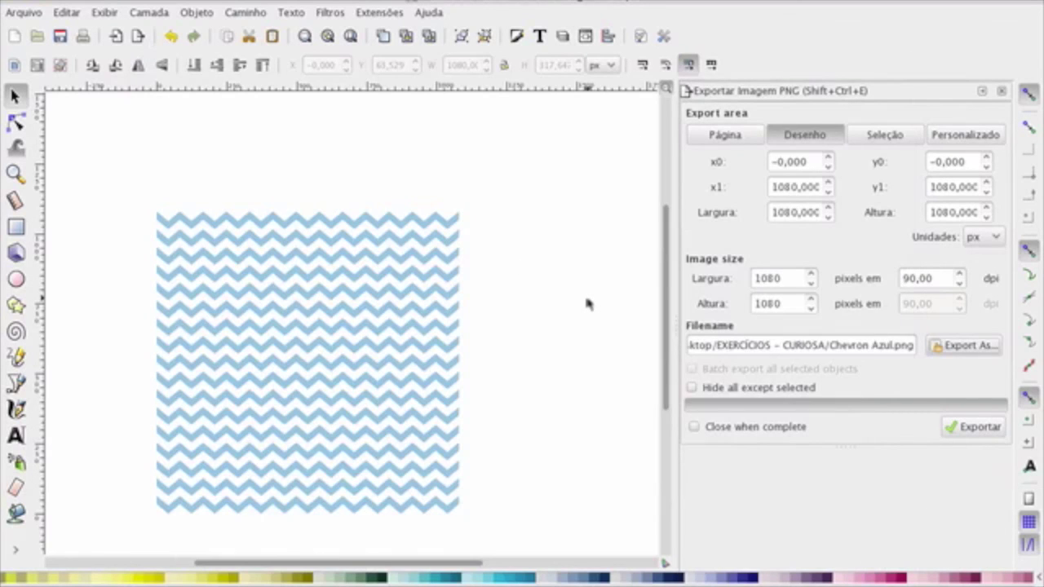
pyautogui.click(974, 429)
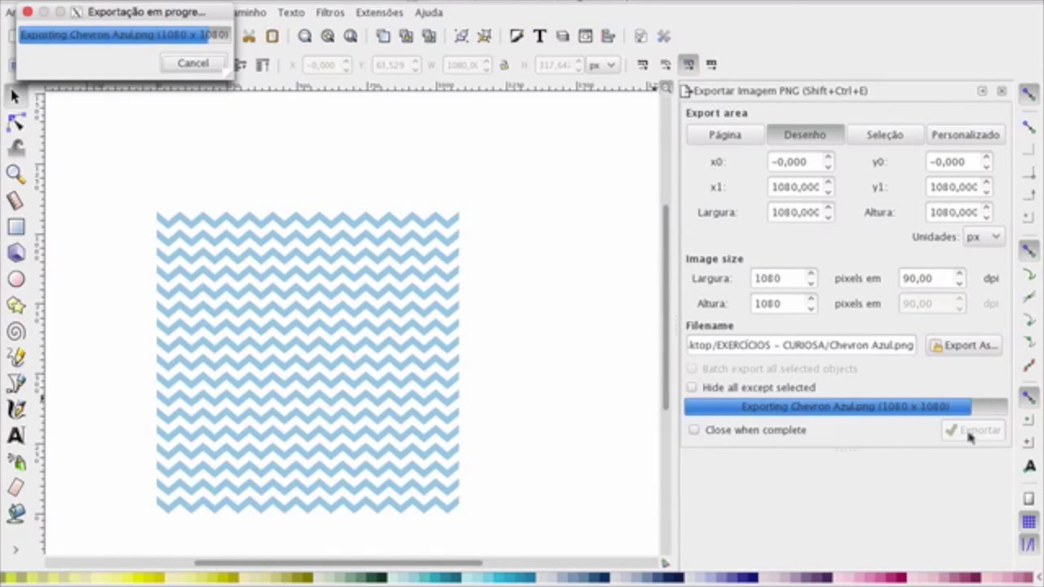